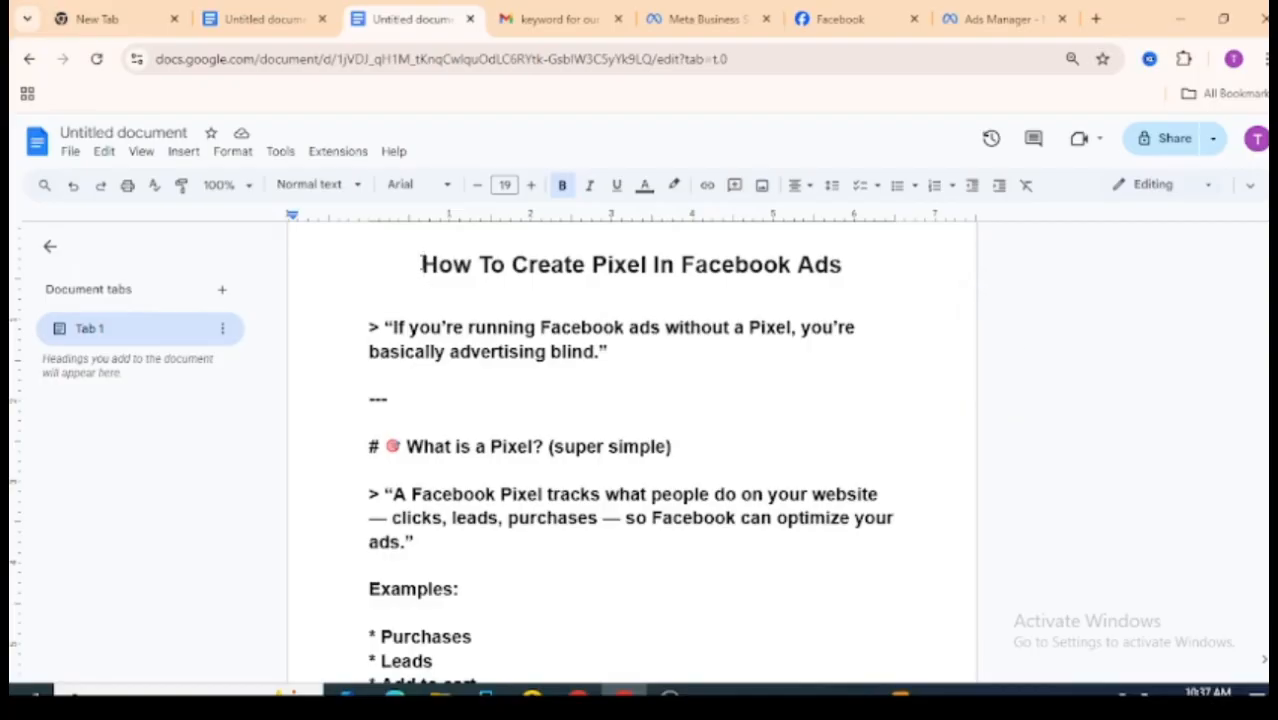
Step: Increase the font size of the document title "How To Create Pixel In Facebook Ads" by one point
{"action": "left_click_drag", "start_coordinate": [421, 264], "coordinate": [890, 277]}
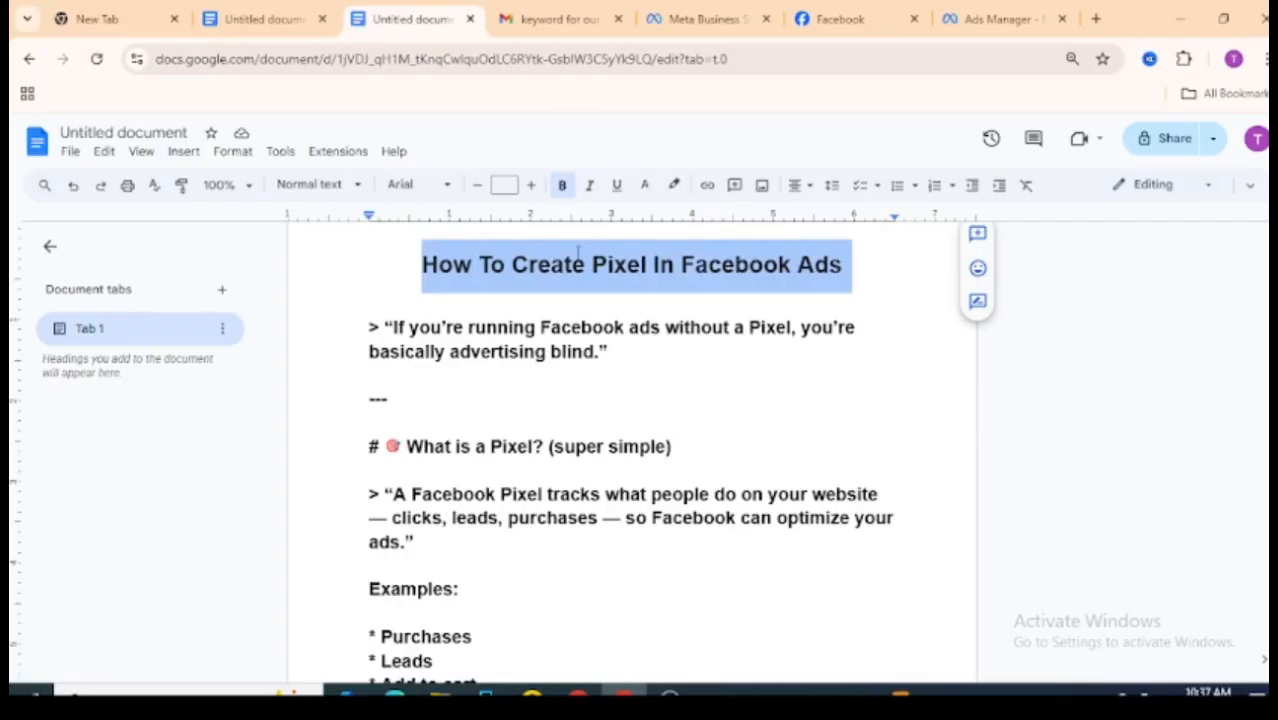
{"action": "left_click", "coordinate": [530, 185]}
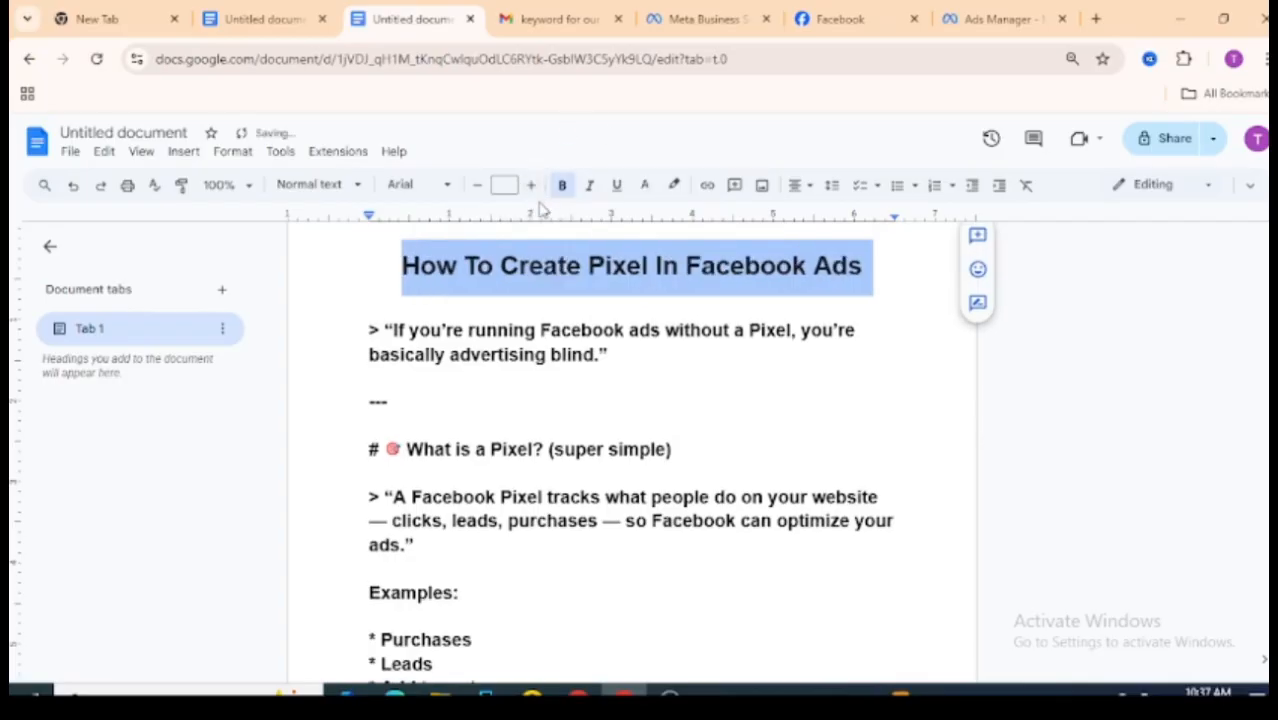
{"action": "left_click", "coordinate": [491, 352]}
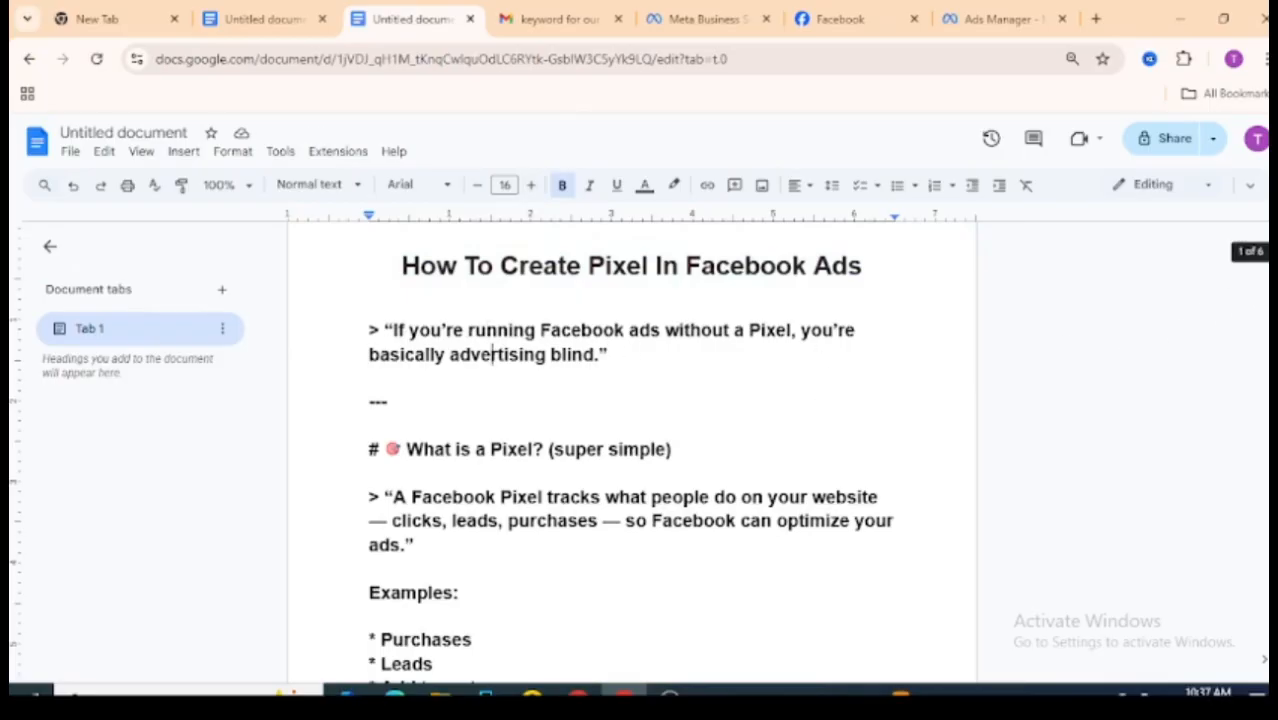
Step: Enlarge the "How to create a Facebook Pixel" heading text to 17 pt
{"action": "scroll", "coordinate": [640, 450], "scroll_direction": "down", "scroll_amount": 2}
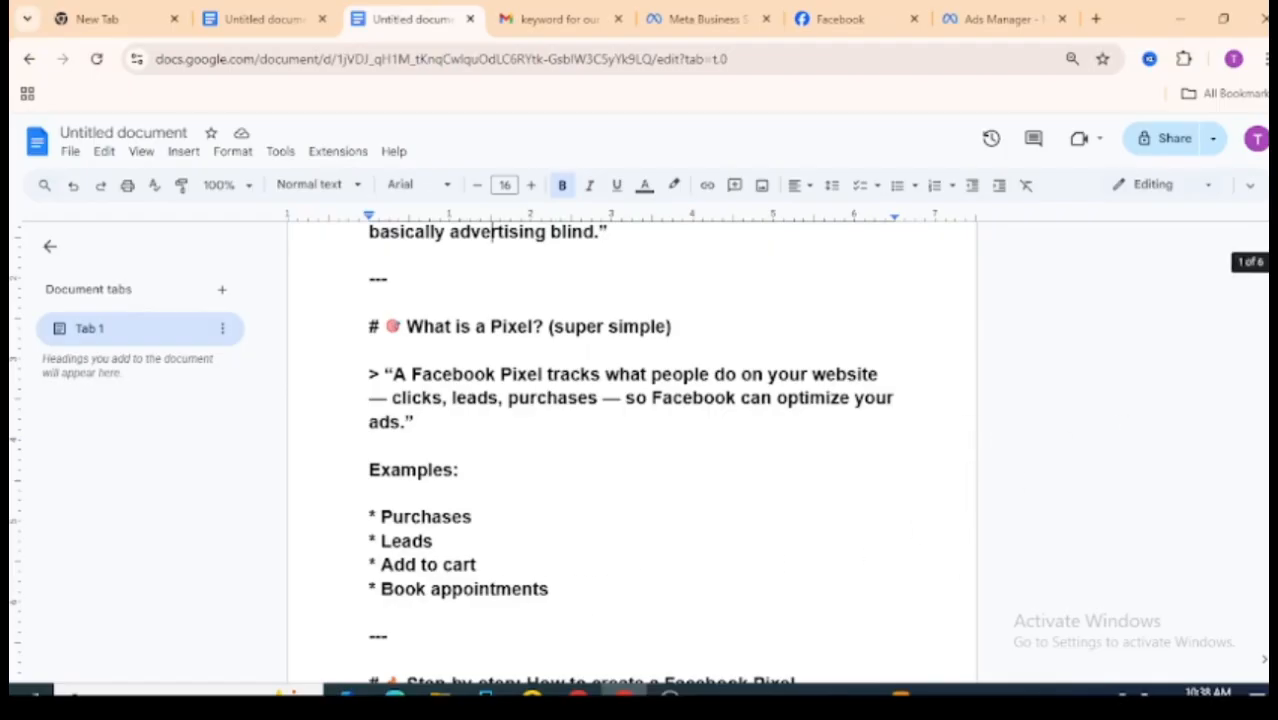
{"action": "scroll", "coordinate": [630, 450], "scroll_direction": "down", "scroll_amount": 4}
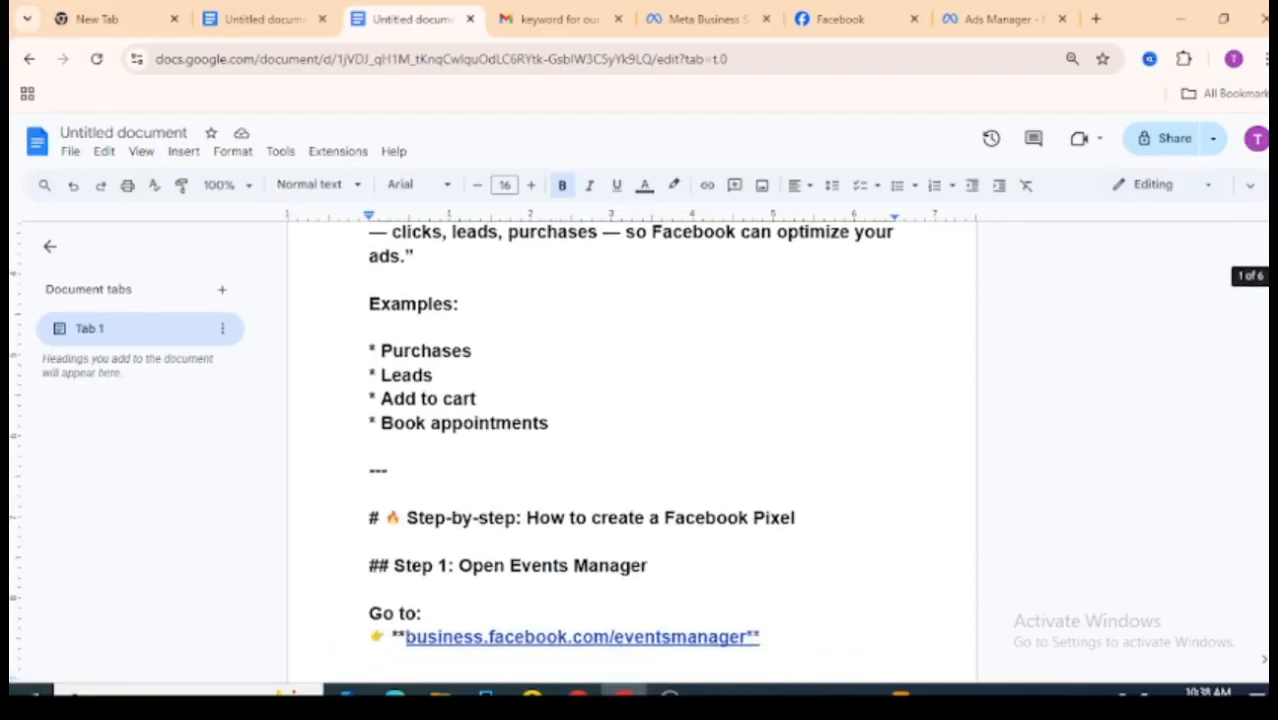
{"action": "scroll", "coordinate": [630, 440], "scroll_direction": "down", "scroll_amount": 1}
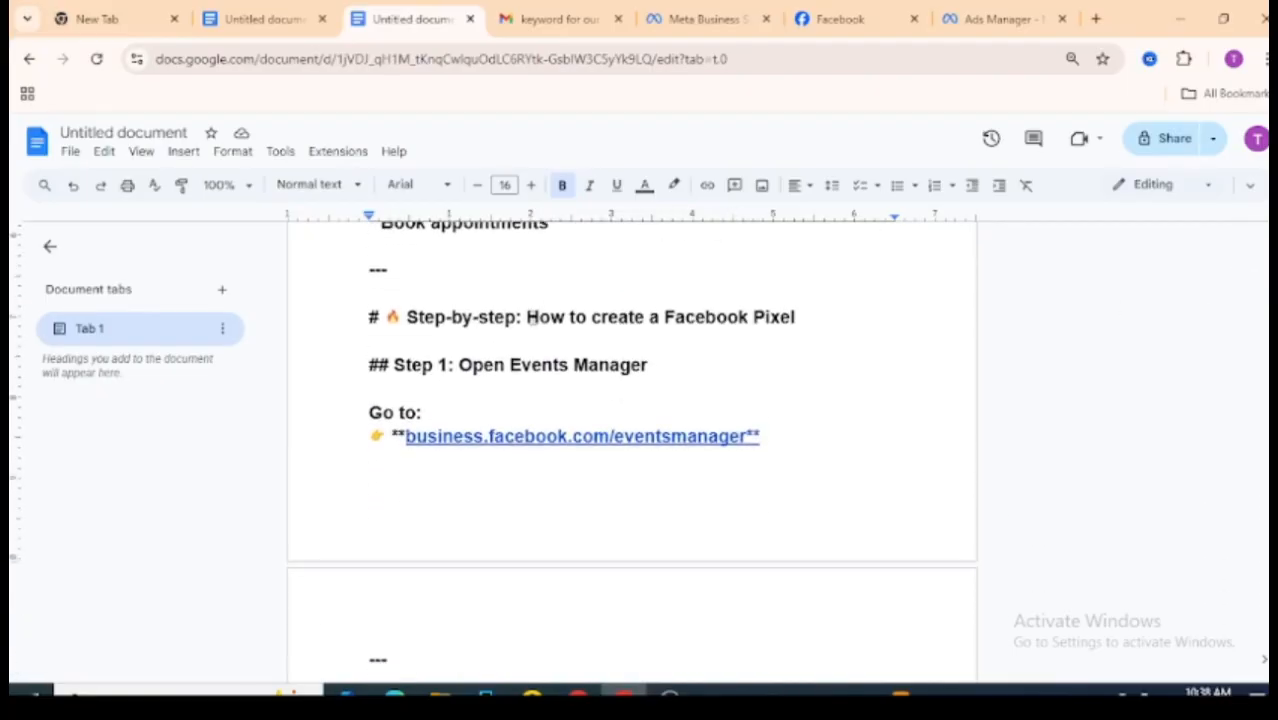
{"action": "left_click_drag", "start_coordinate": [529, 317], "coordinate": [819, 322]}
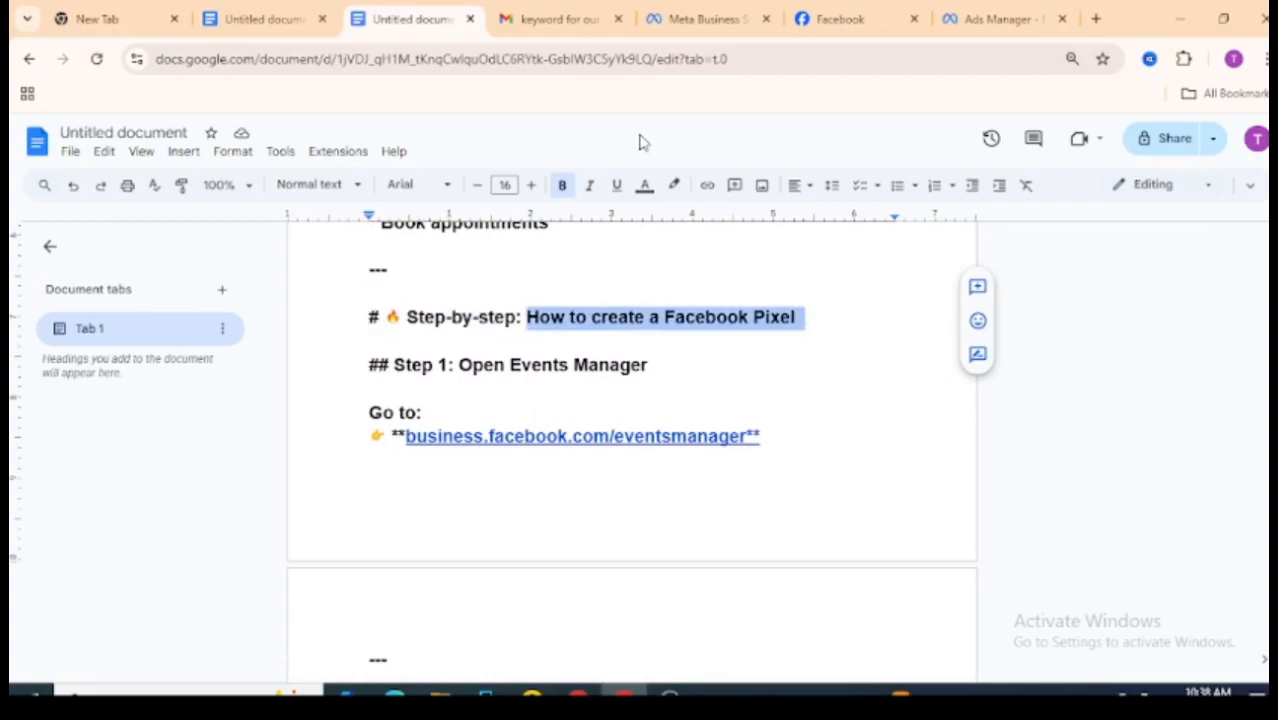
{"action": "left_click", "coordinate": [531, 185]}
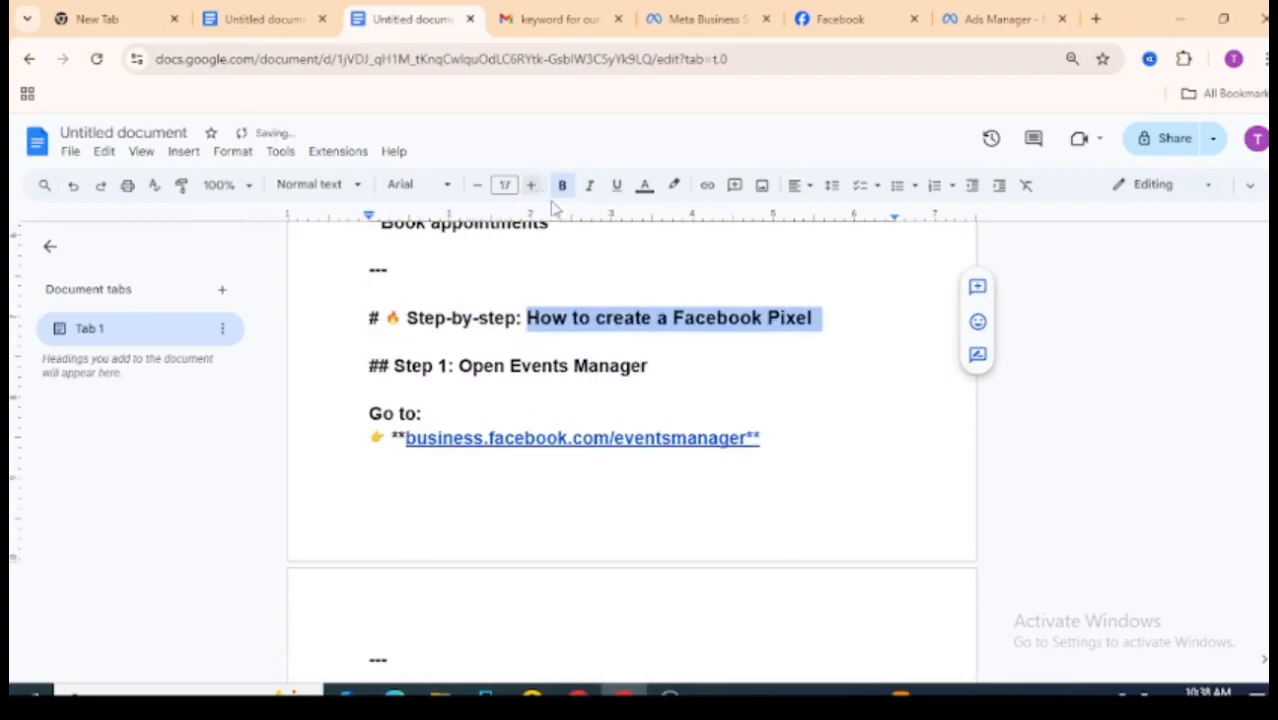
{"action": "left_click", "coordinate": [633, 338]}
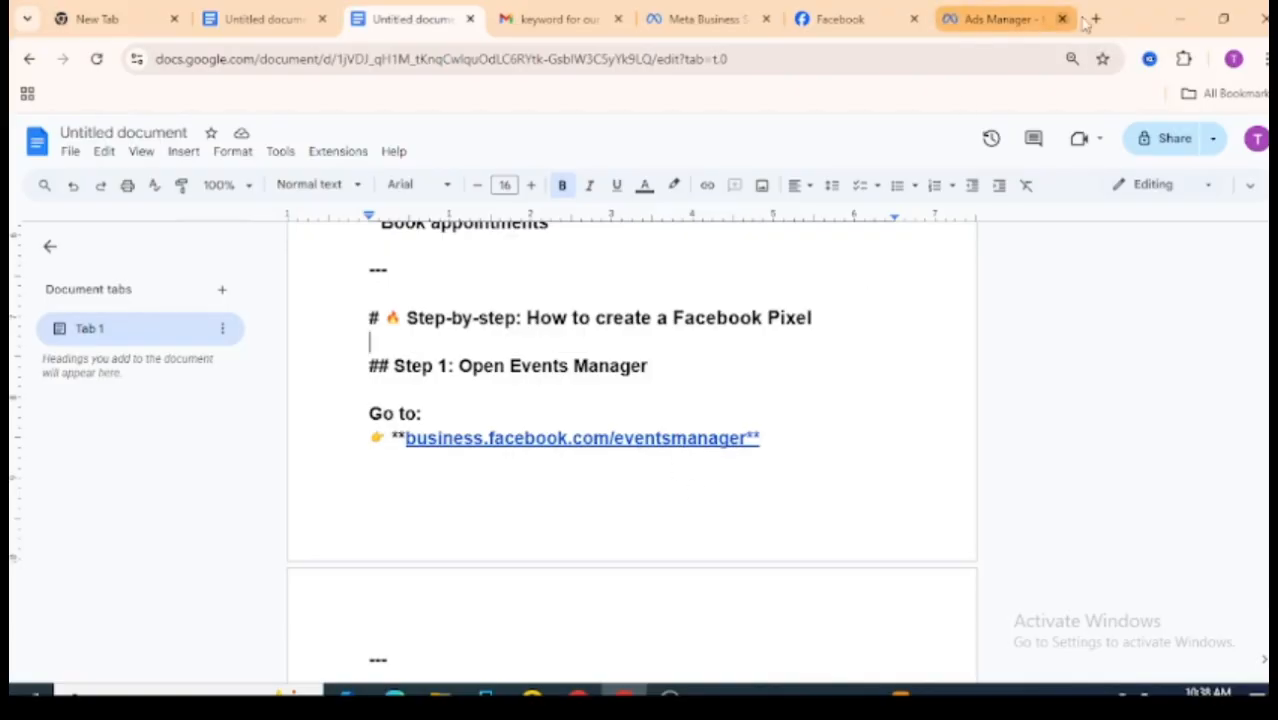
Step: Close the Ads Manager, Facebook and Meta Business Suite browser tabs and open a new tab
{"action": "left_click", "coordinate": [1062, 19]}
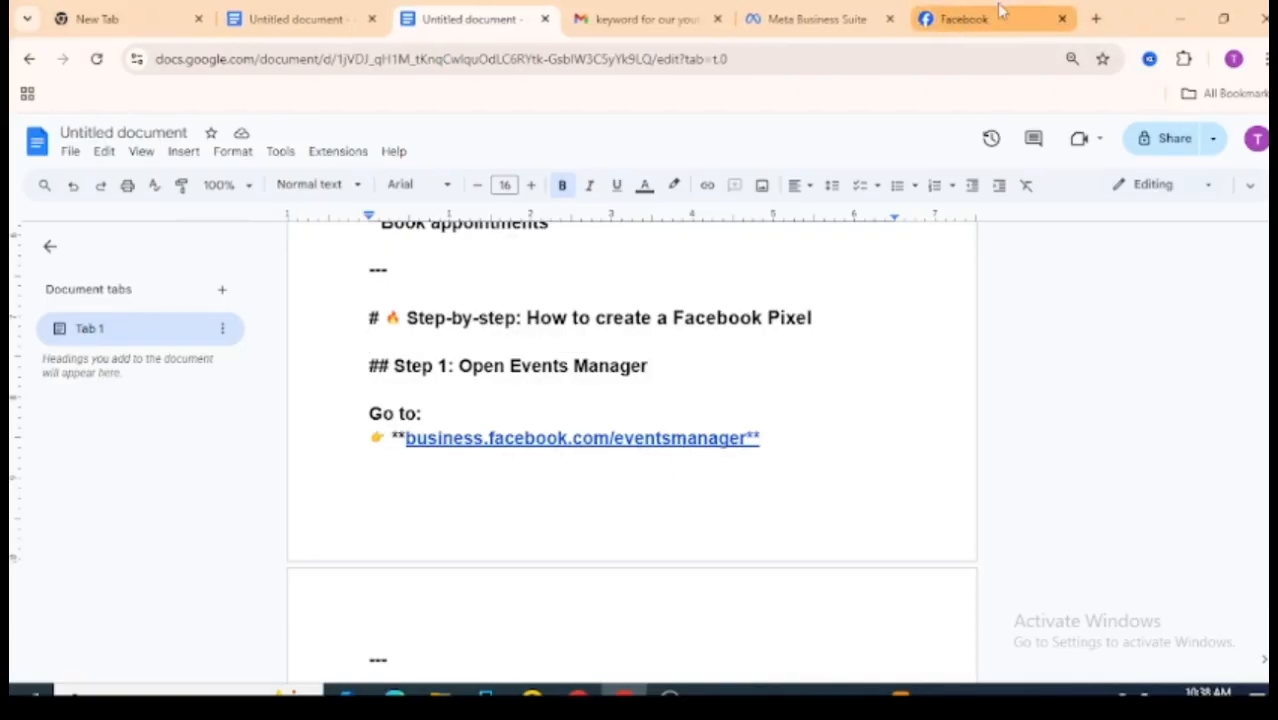
{"action": "left_click", "coordinate": [1062, 19]}
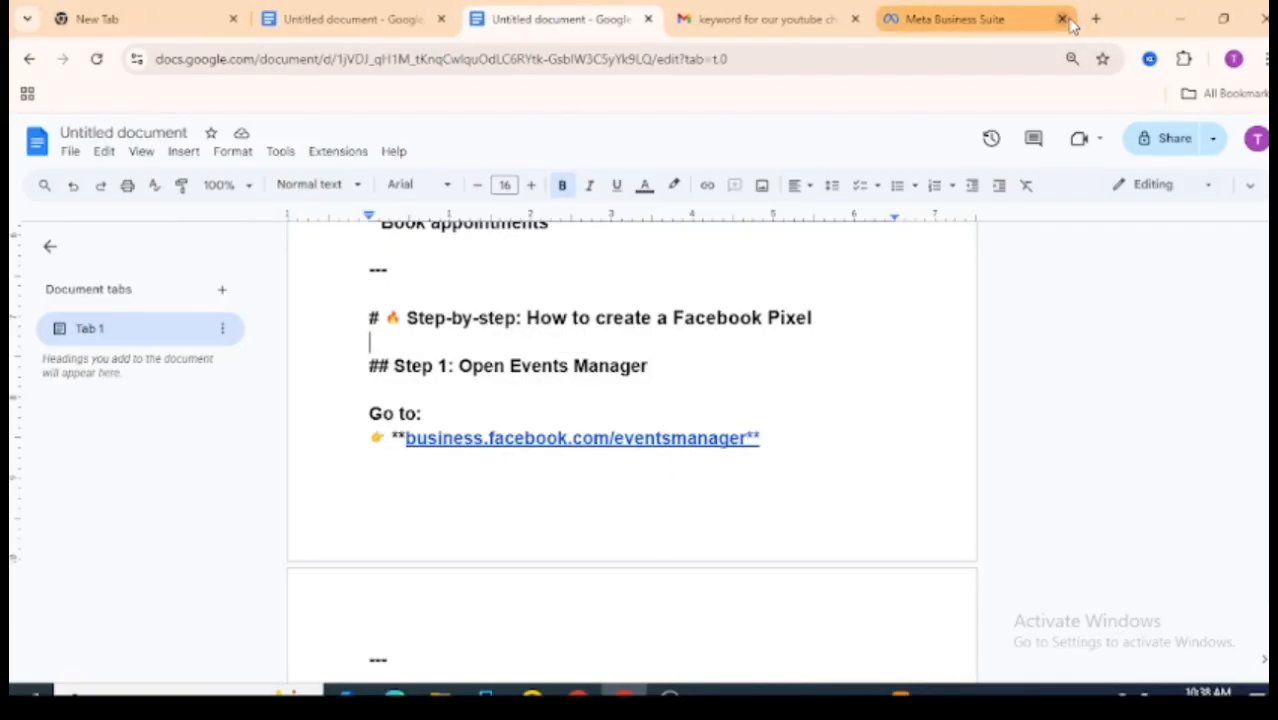
{"action": "left_click", "coordinate": [1064, 19]}
{"action": "left_click", "coordinate": [949, 18]}
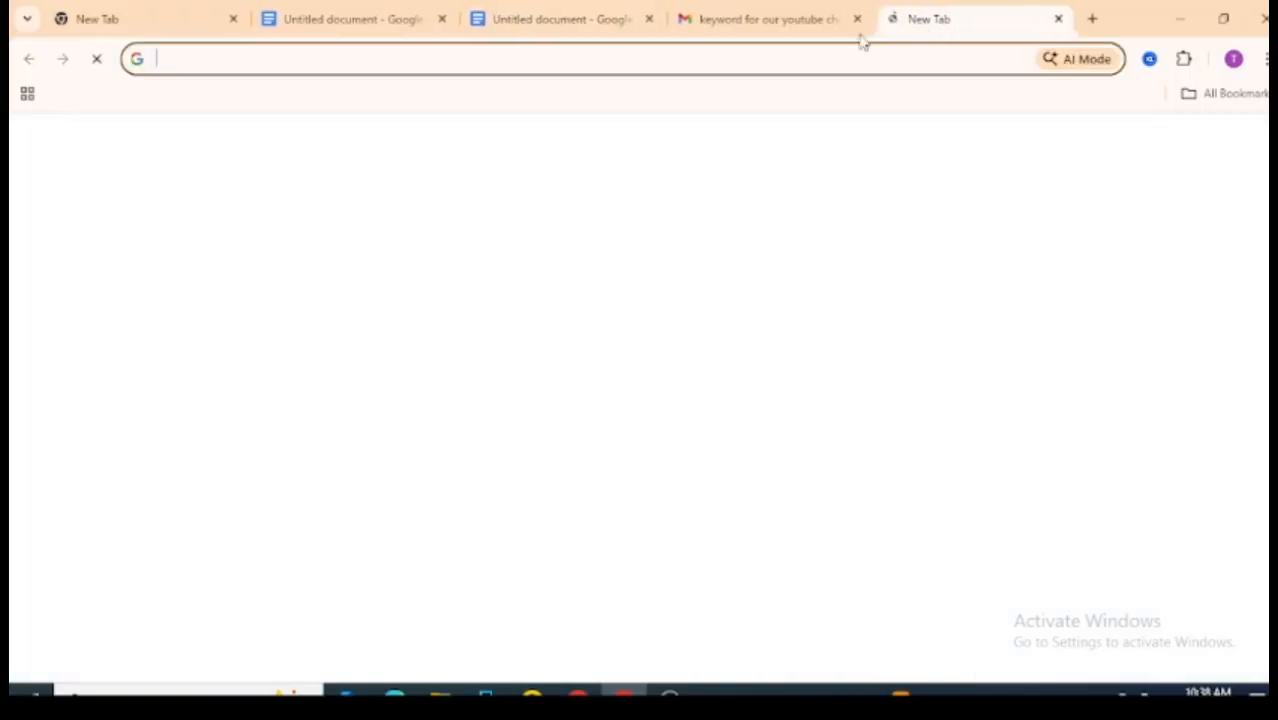
Step: Go to business.facebook.com/eventsmanager in the new tab
{"action": "type", "text": "bu"}
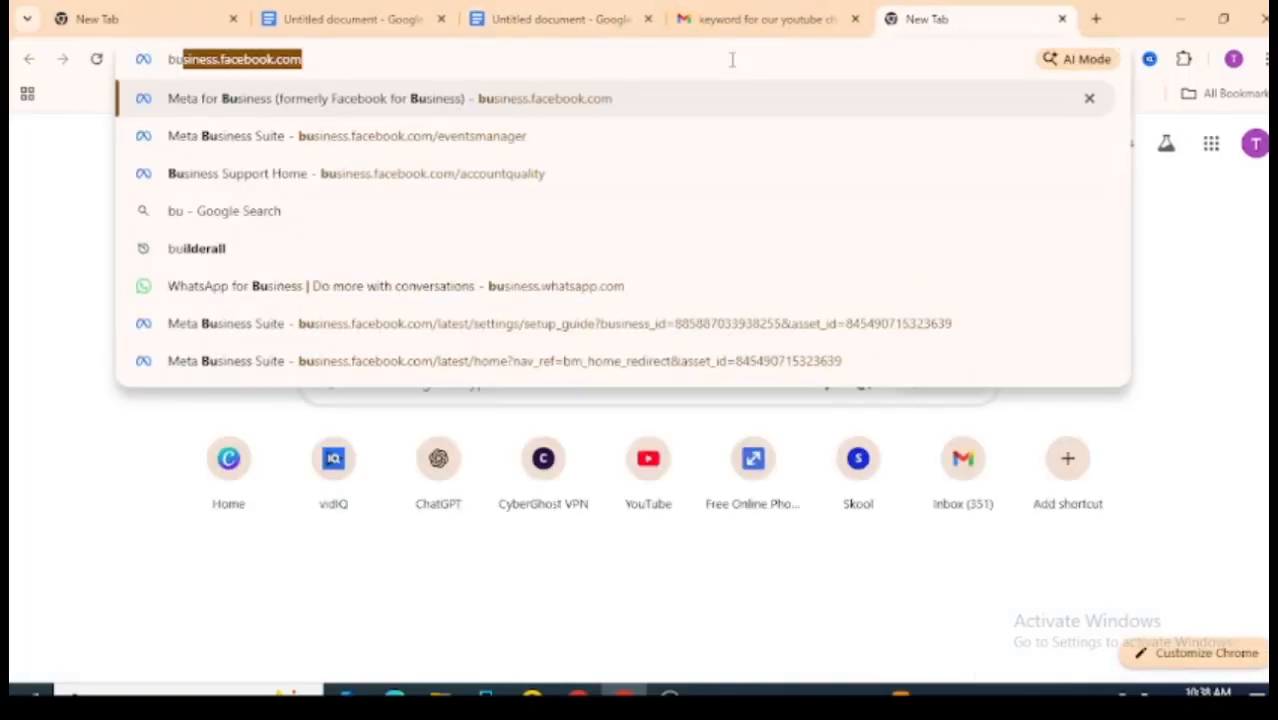
{"action": "type", "text": "siness."}
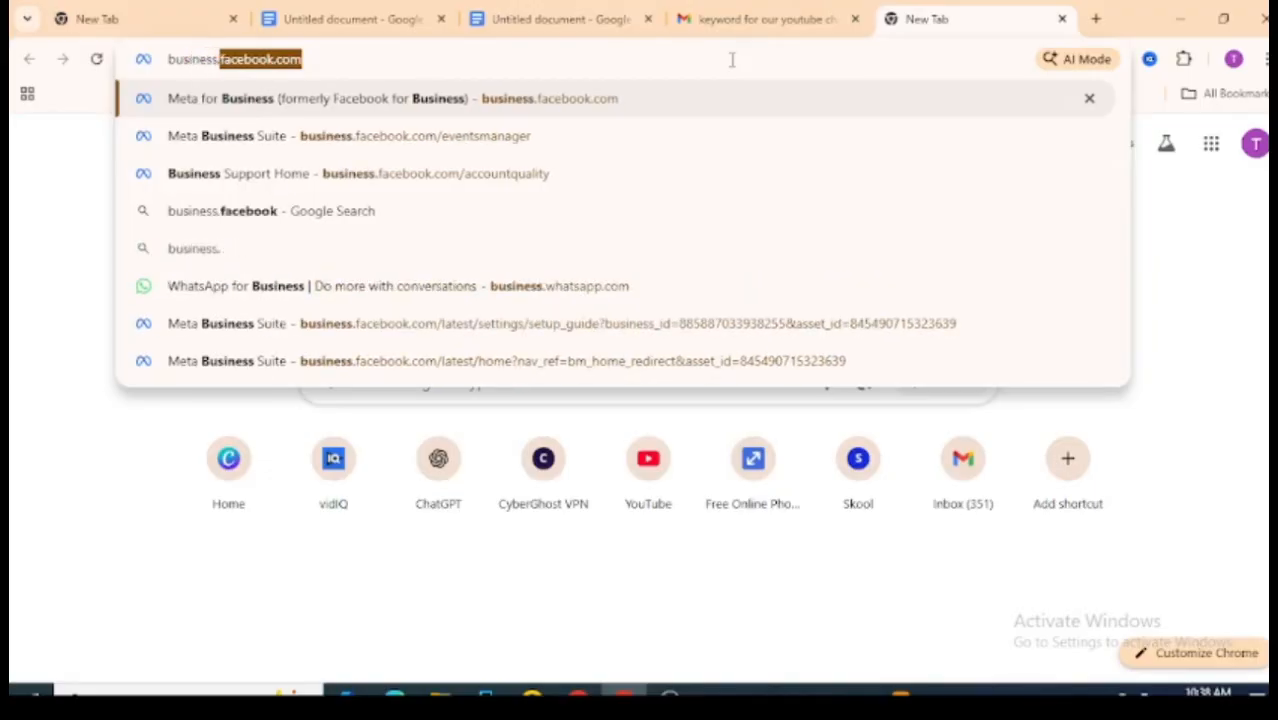
{"action": "type", "text": "fa"}
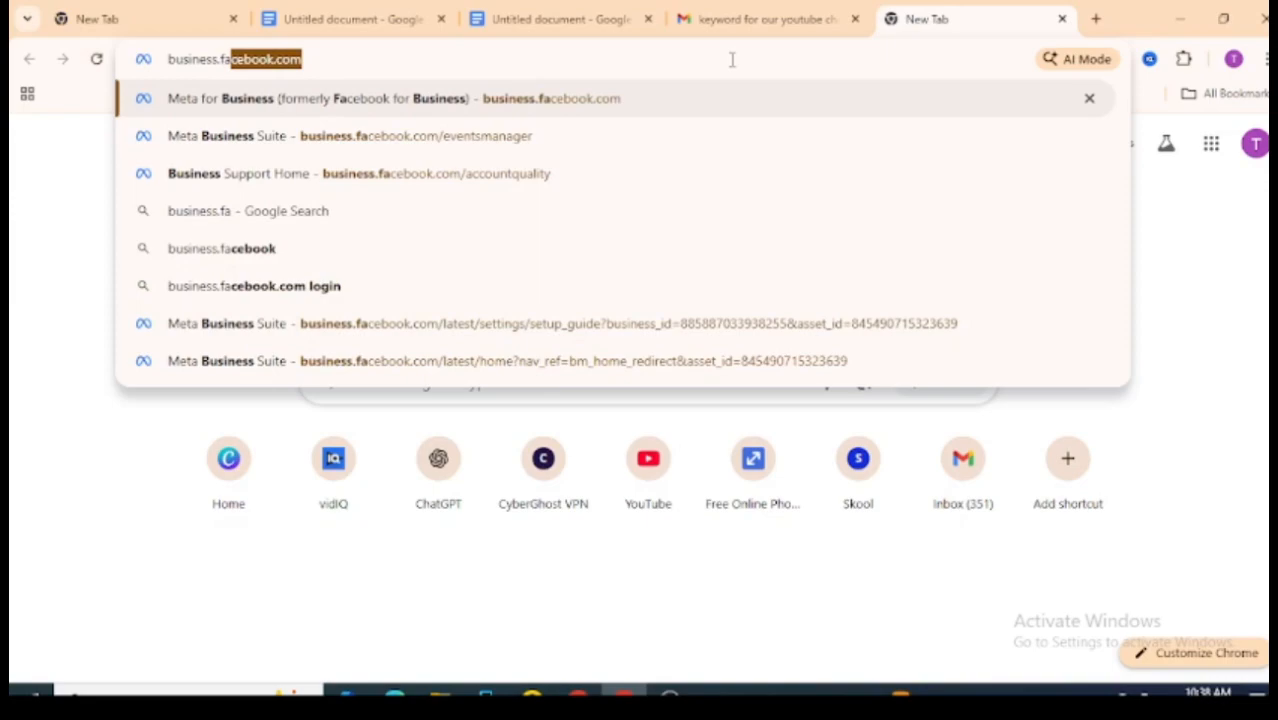
{"action": "type", "text": "cebook."}
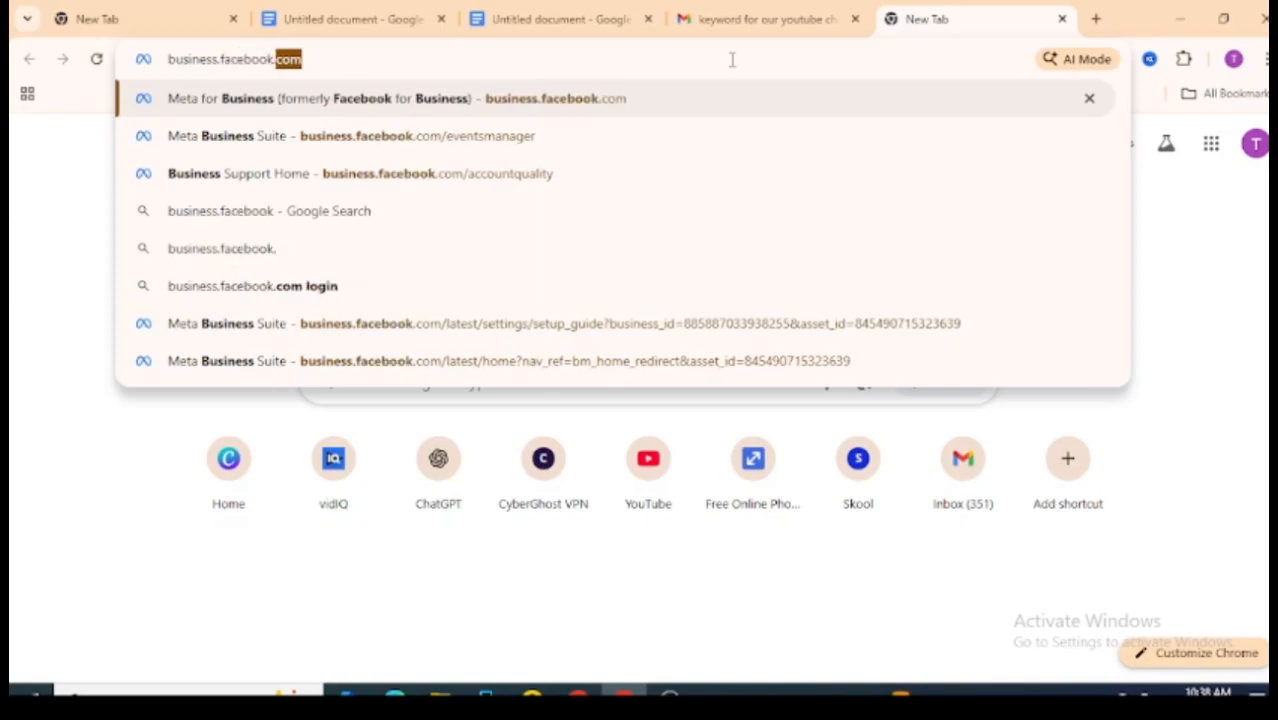
{"action": "type", "text": "com/"}
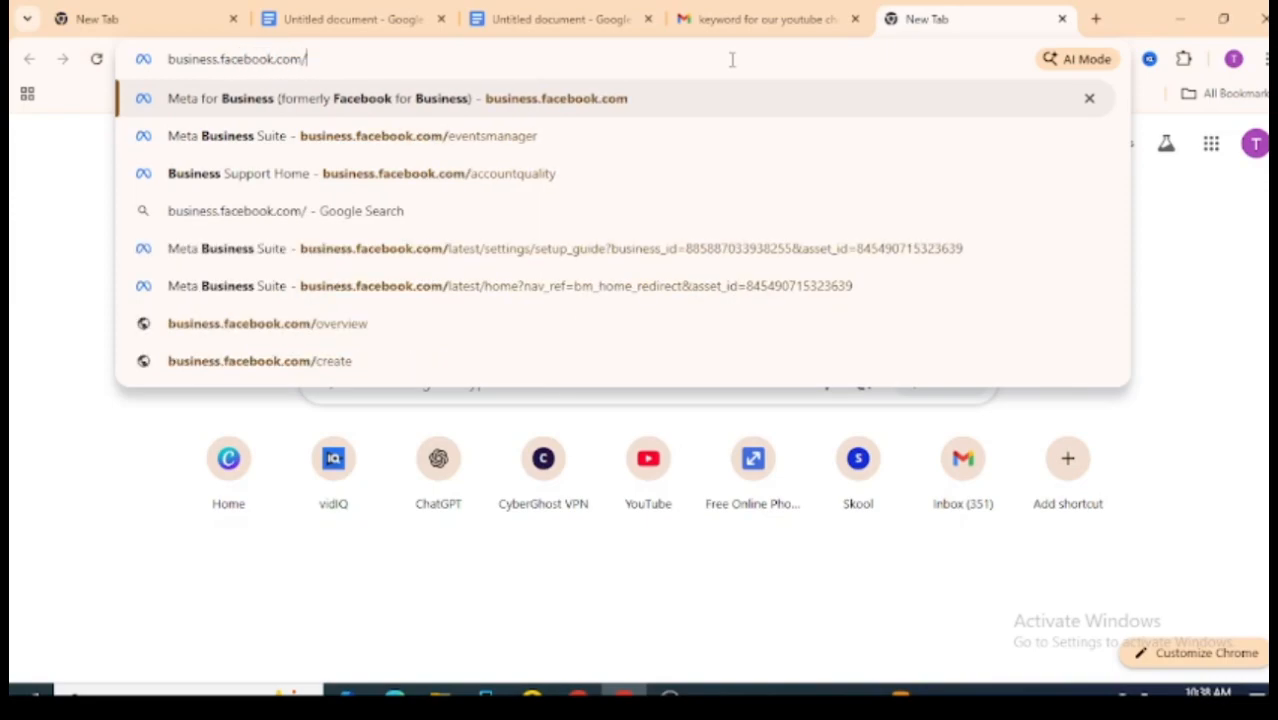
{"action": "type", "text": "ev"}
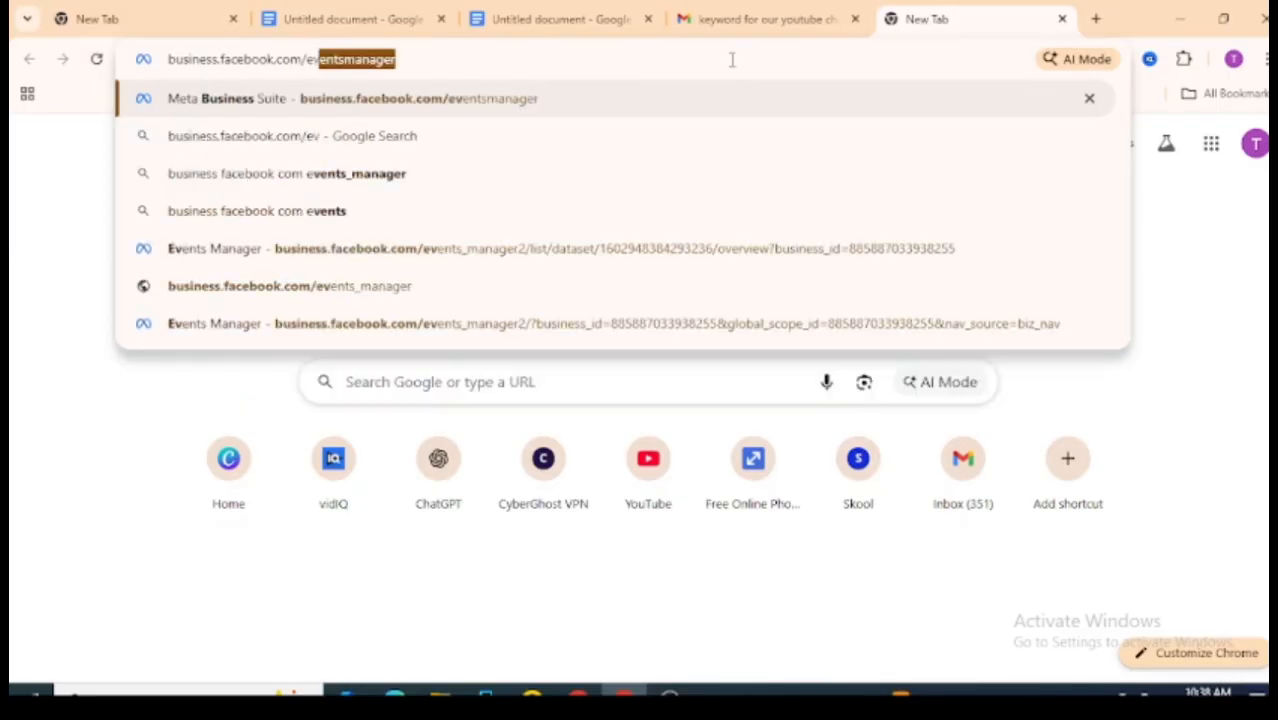
{"action": "type", "text": "entmana"}
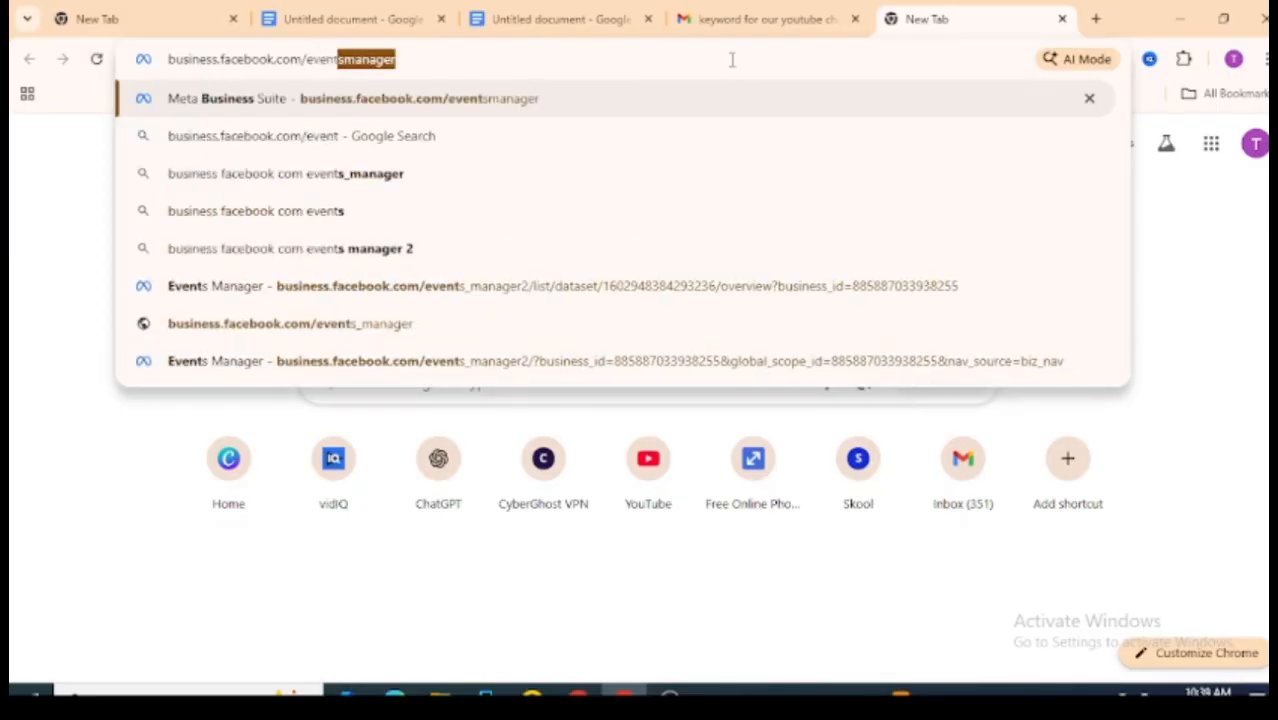
{"action": "key", "text": "BackSpace"}
{"action": "key", "text": "BackSpace"}
{"action": "key", "text": "BackSpace"}
{"action": "key", "text": "BackSpace"}
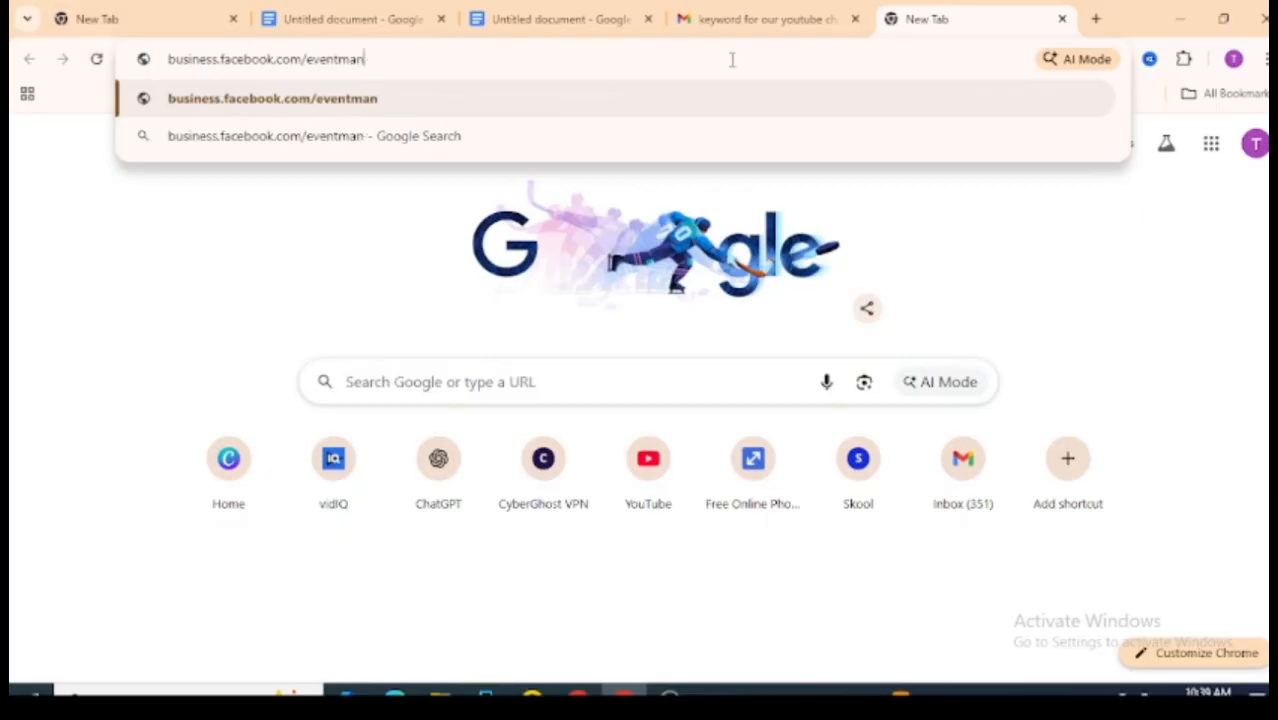
{"action": "type", "text": "s"}
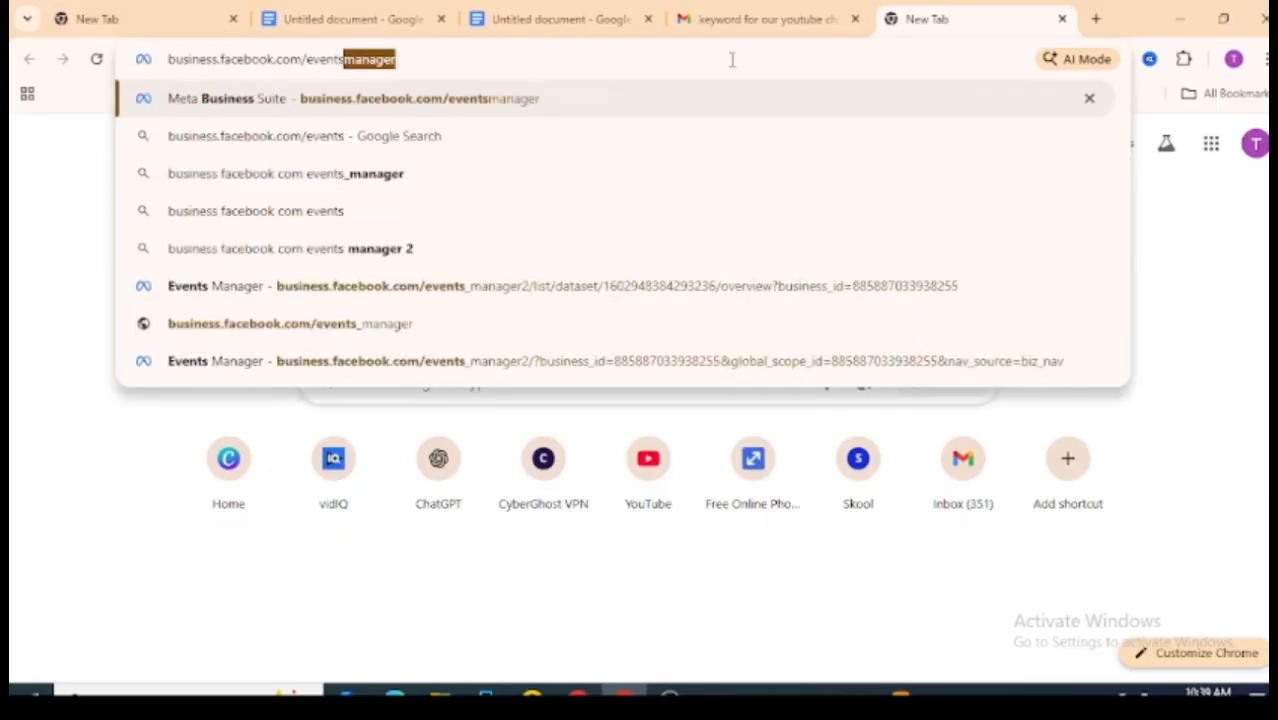
{"action": "type", "text": "mag"}
{"action": "key", "text": "BackSpace"}
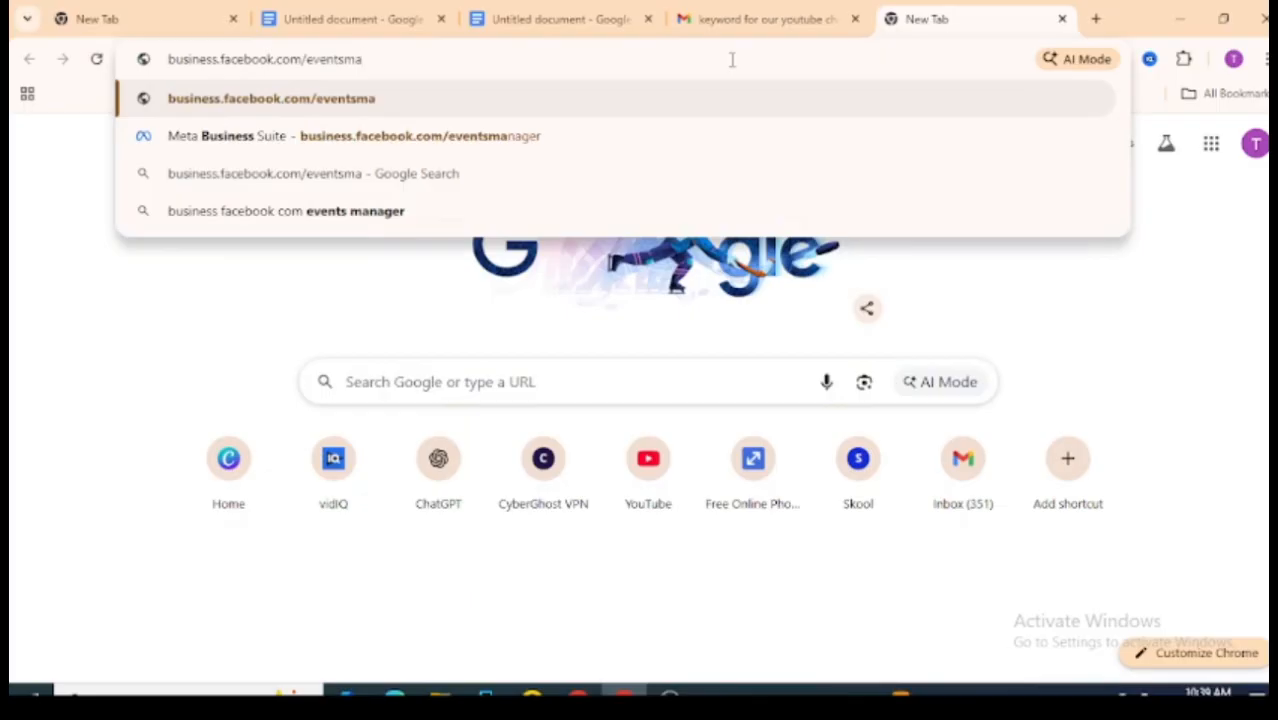
{"action": "type", "text": "na"}
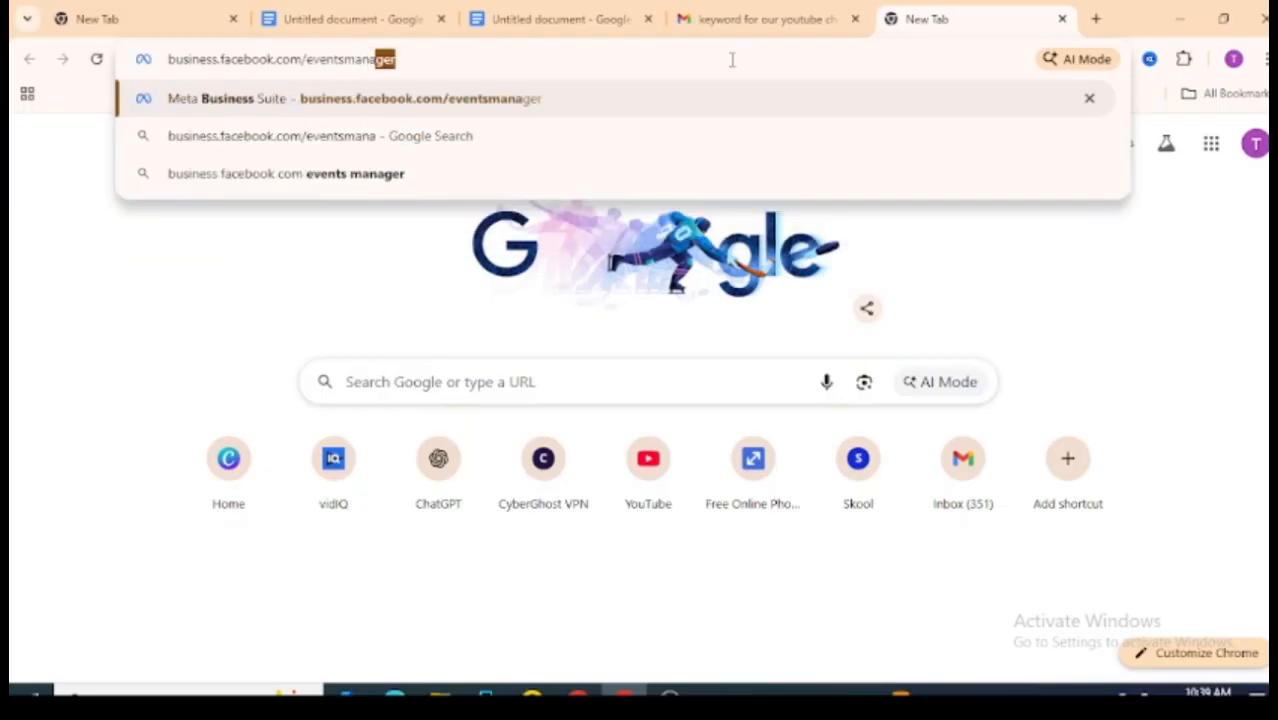
{"action": "type", "text": "ger"}
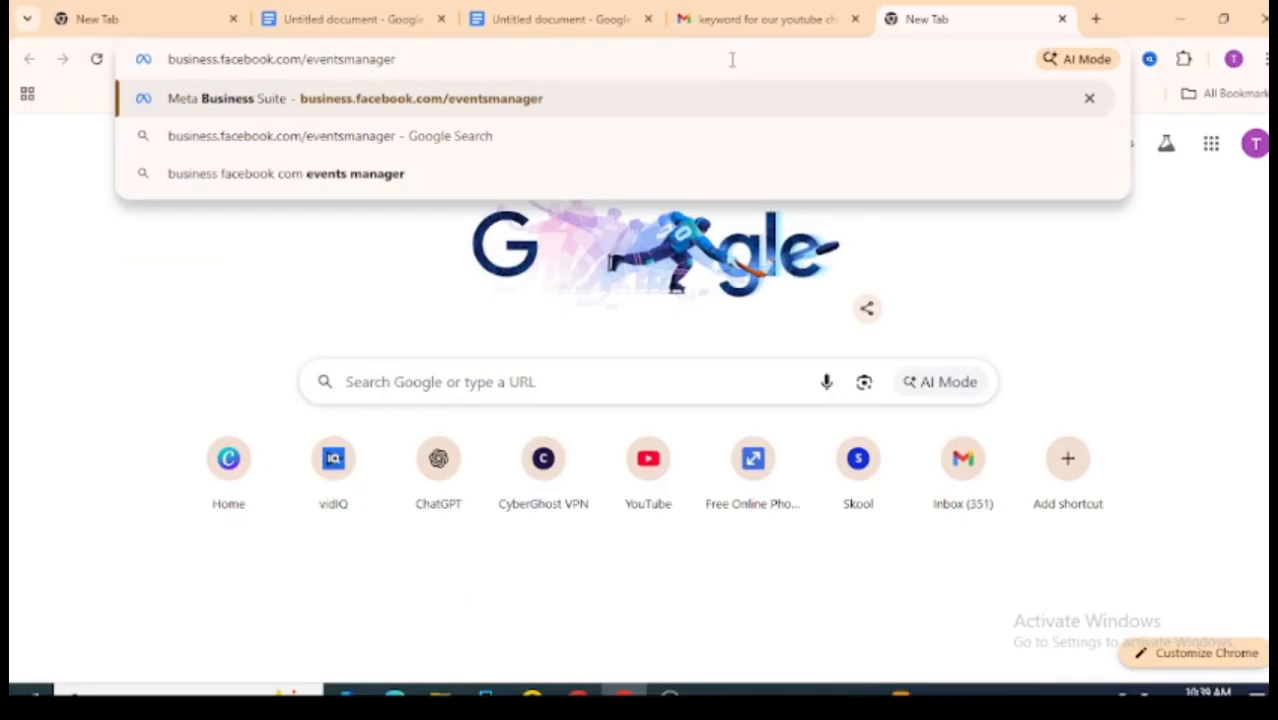
{"action": "key", "text": "Return"}
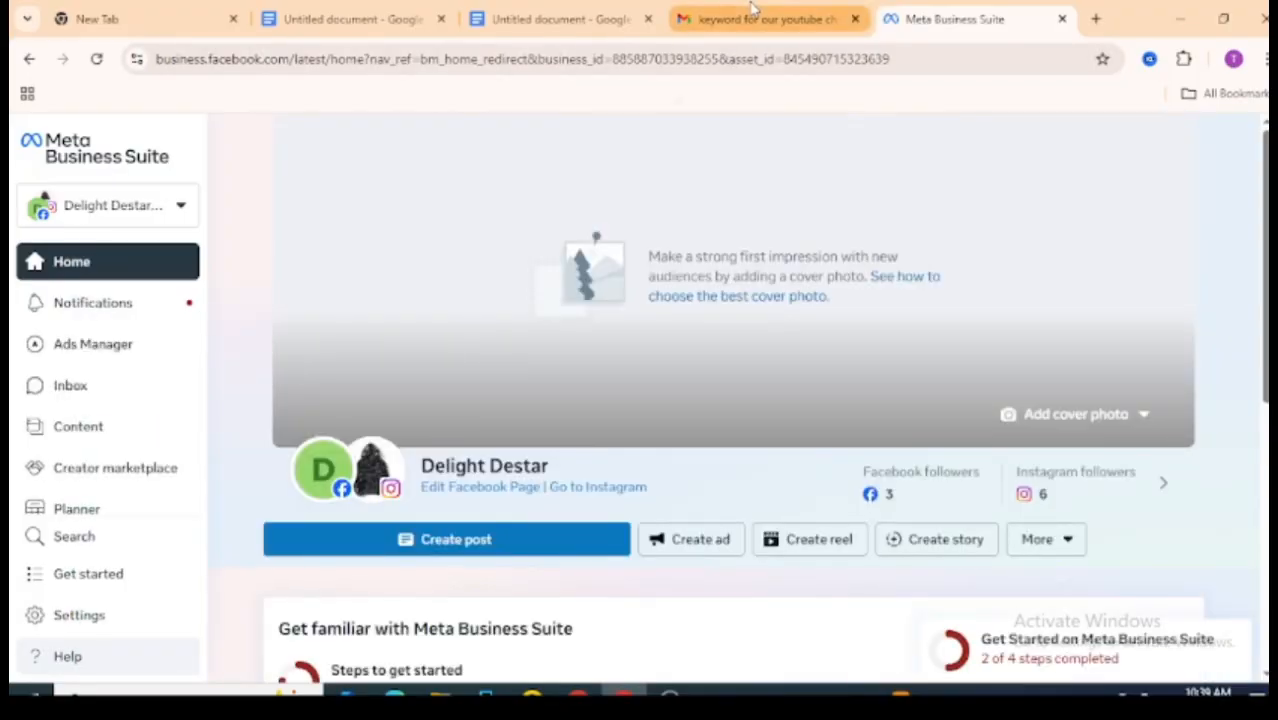
Step: Open Events Manager from the All tools list and go to its Datasets section
{"action": "scroll", "coordinate": [735, 400], "scroll_direction": "down", "scroll_amount": 3}
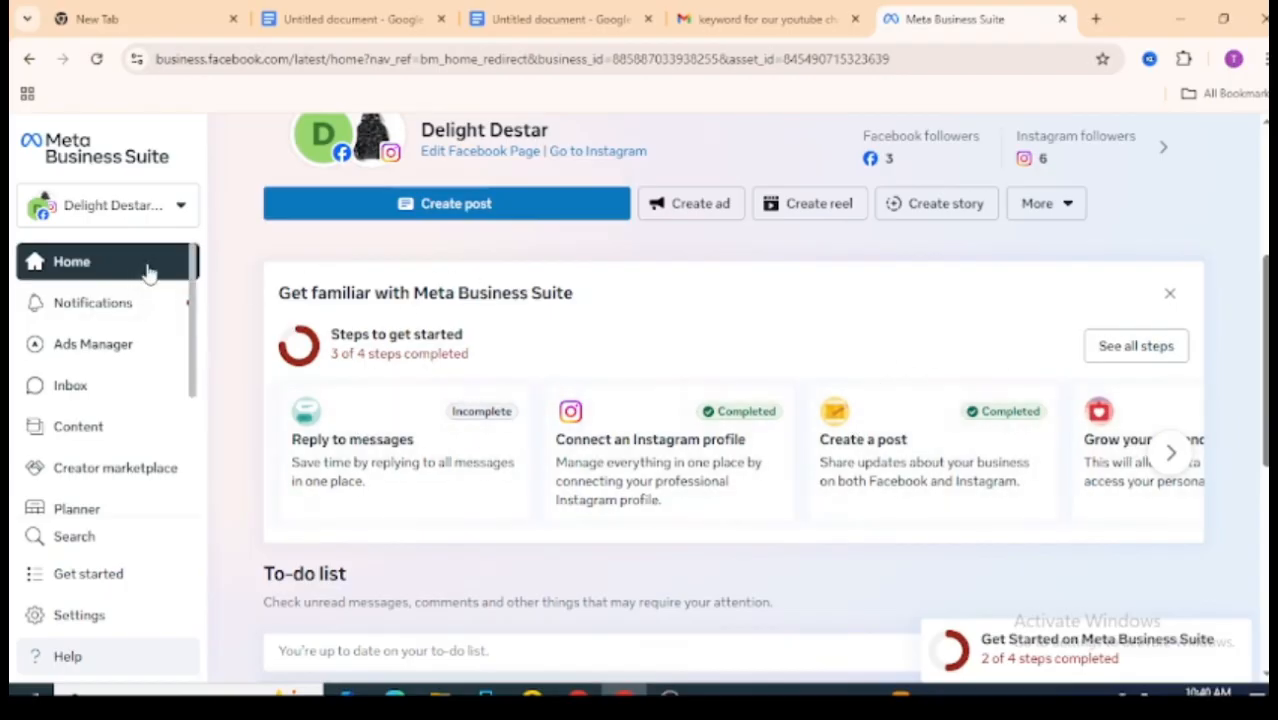
{"action": "scroll", "coordinate": [194, 290], "scroll_direction": "down", "scroll_amount": 1}
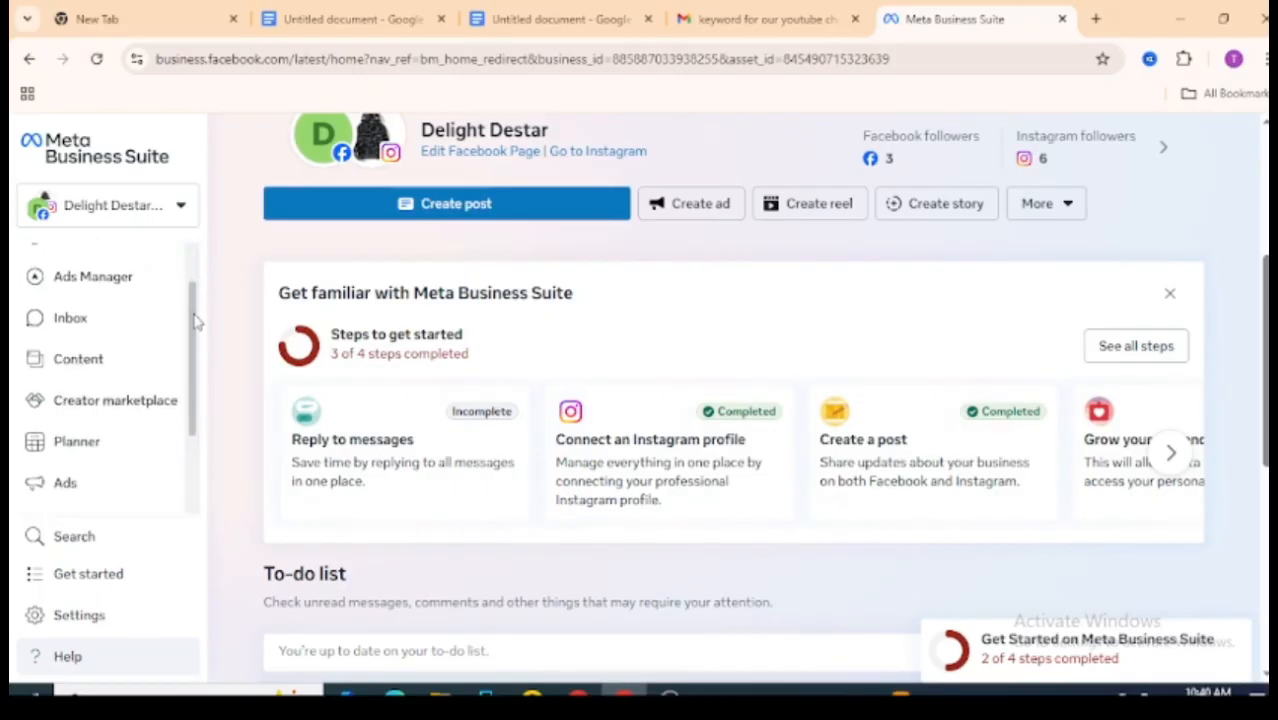
{"action": "scroll", "coordinate": [197, 320], "scroll_direction": "down", "scroll_amount": 2}
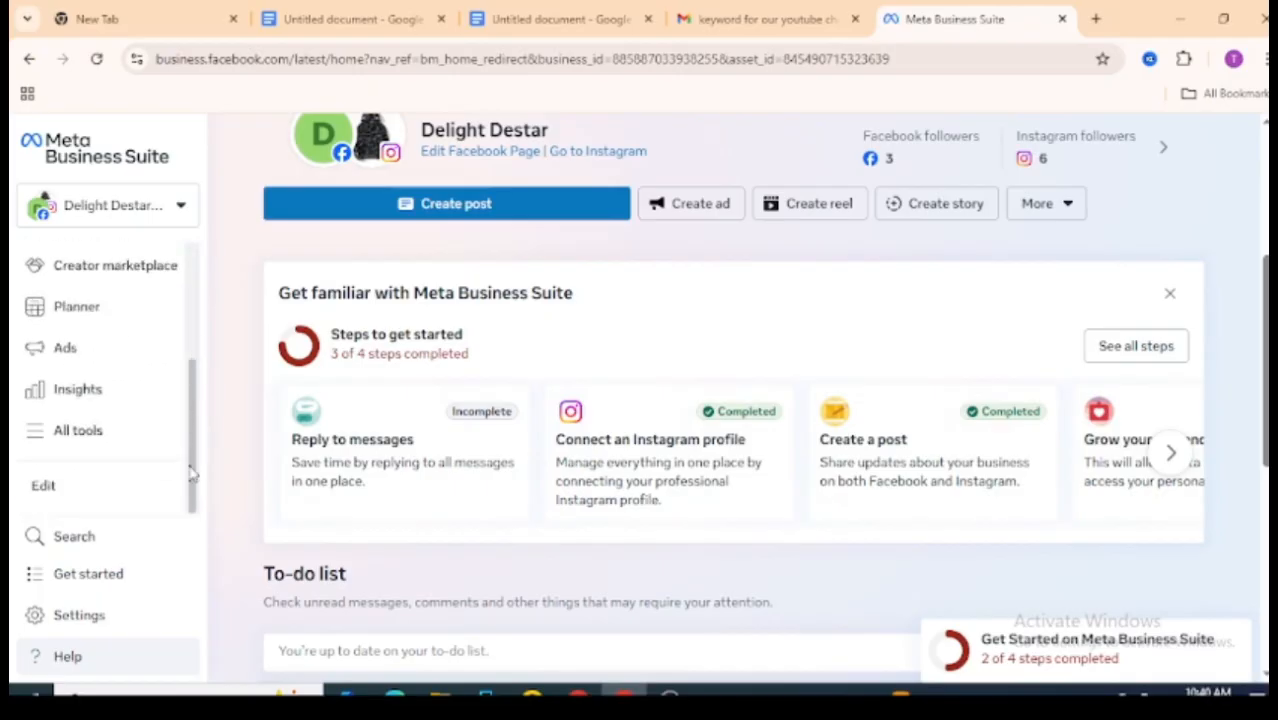
{"action": "left_click", "coordinate": [78, 432]}
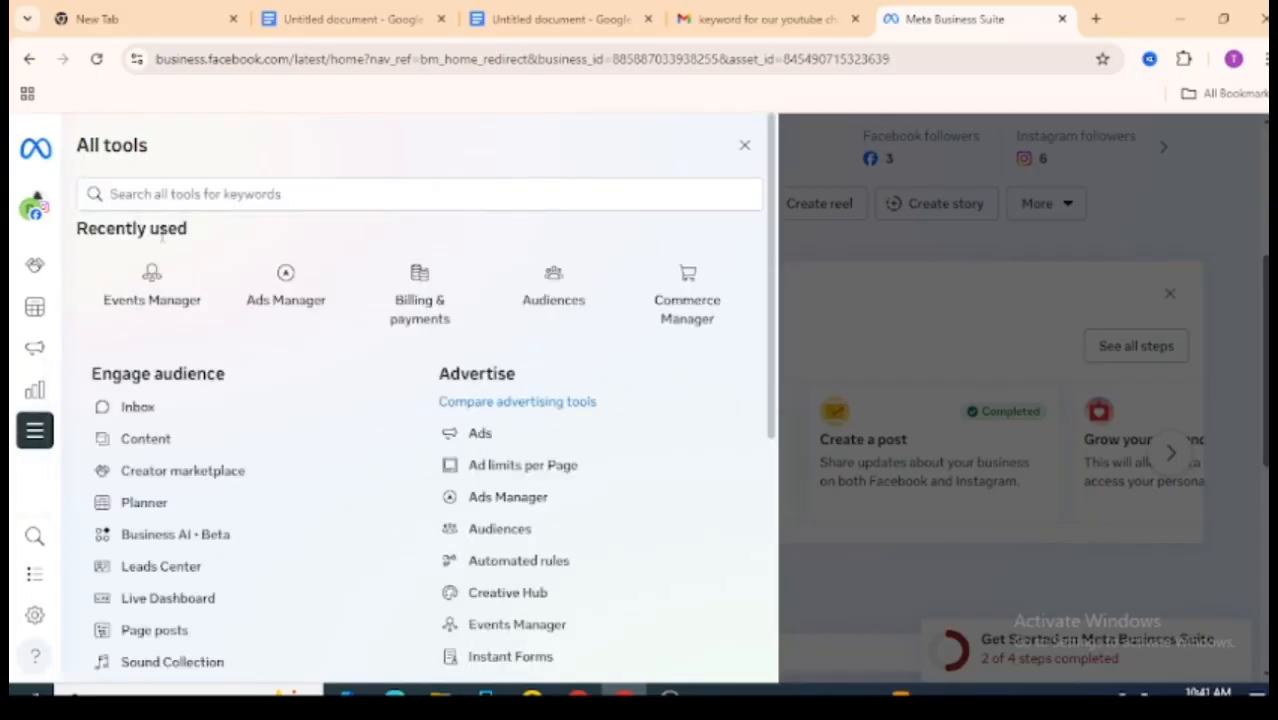
{"action": "left_click", "coordinate": [160, 302]}
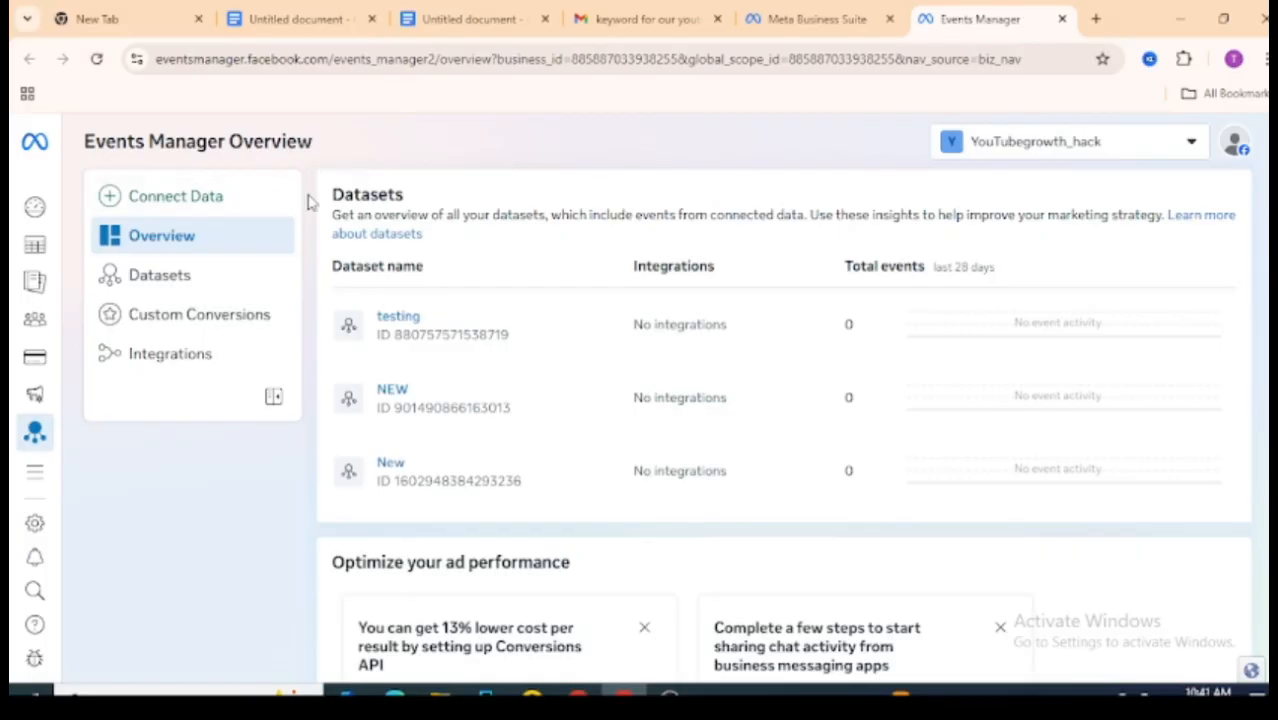
{"action": "left_click", "coordinate": [228, 268]}
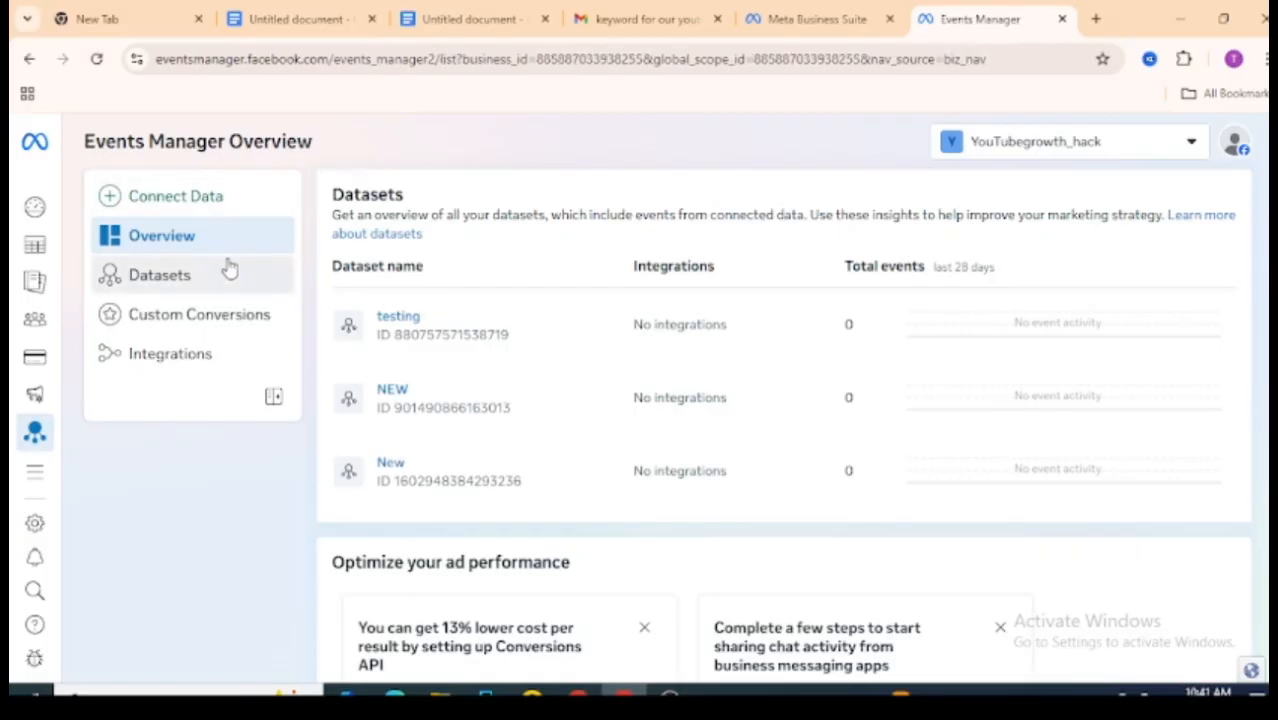
Step: Switch to the guide document and read the next pixel setup steps
{"action": "left_click", "coordinate": [436, 18]}
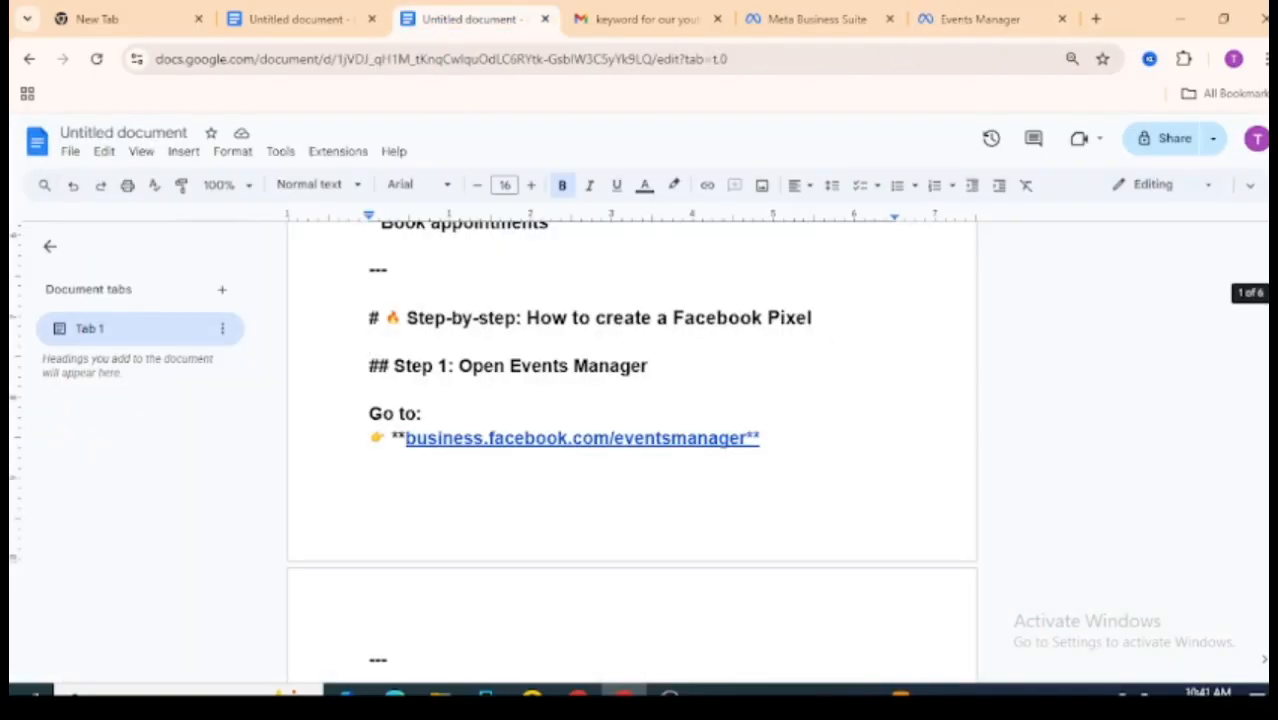
{"action": "scroll", "coordinate": [1240, 300], "scroll_direction": "down", "scroll_amount": 2}
{"action": "scroll", "coordinate": [633, 290], "scroll_direction": "down", "scroll_amount": 3}
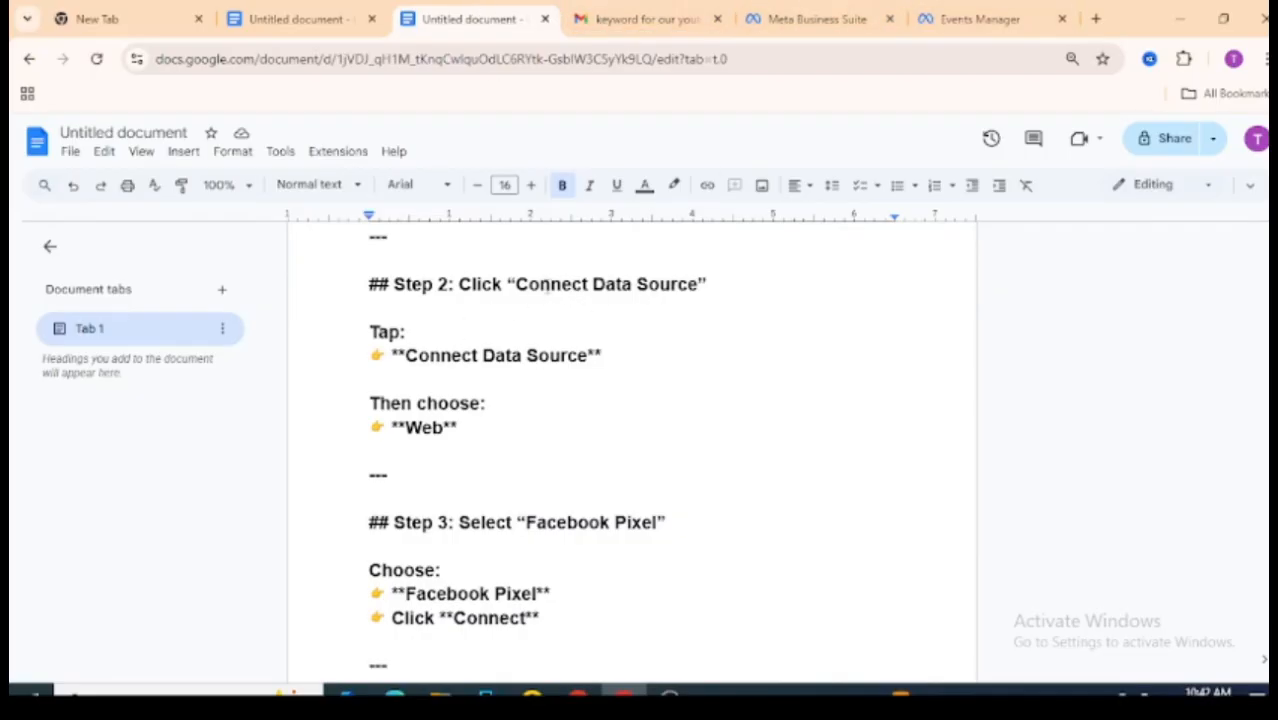
Step: Return to Events Manager and open the business portfolio settings
{"action": "left_click", "coordinate": [928, 10]}
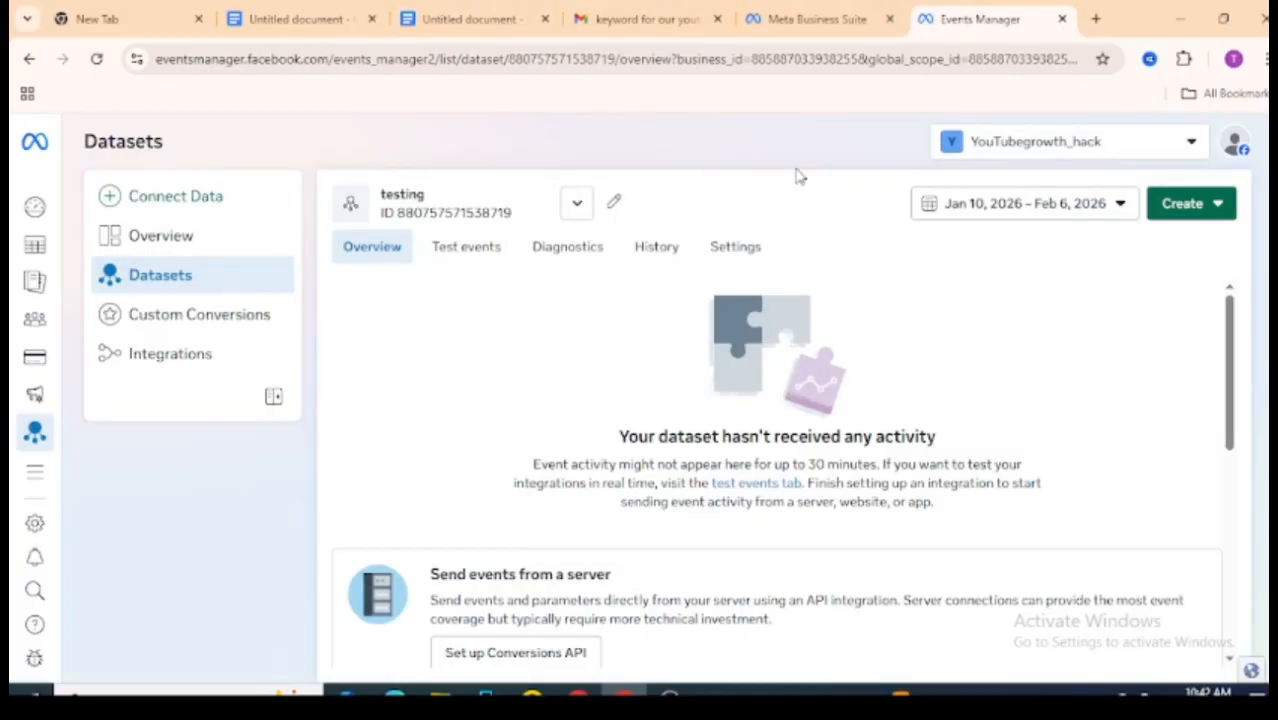
{"action": "left_click", "coordinate": [1215, 211]}
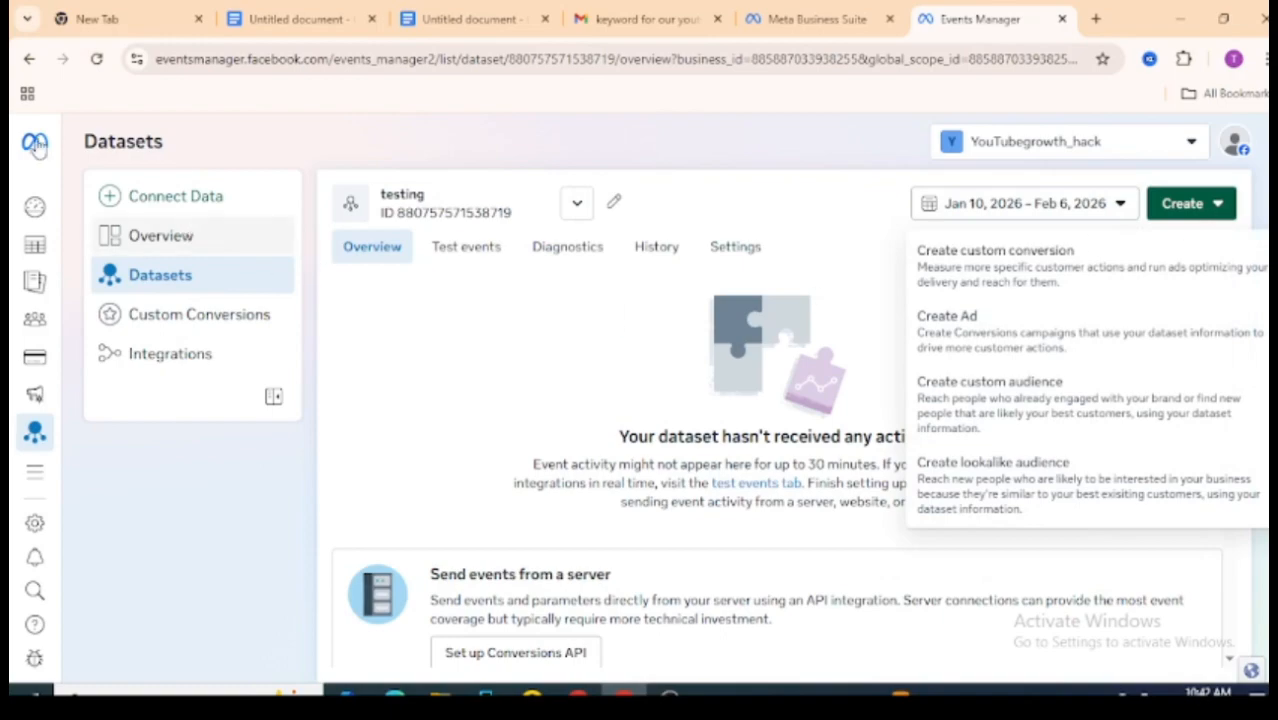
{"action": "mouse_move", "coordinate": [17, 462]}
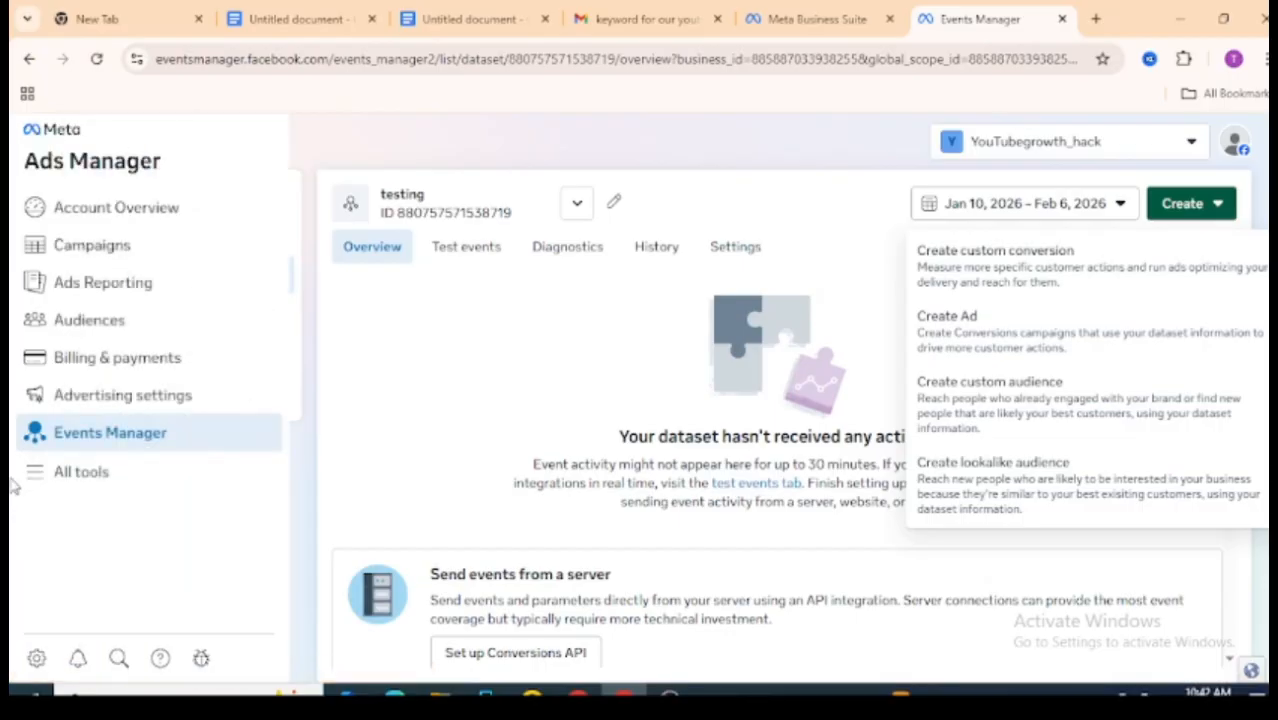
{"action": "left_click", "coordinate": [35, 659]}
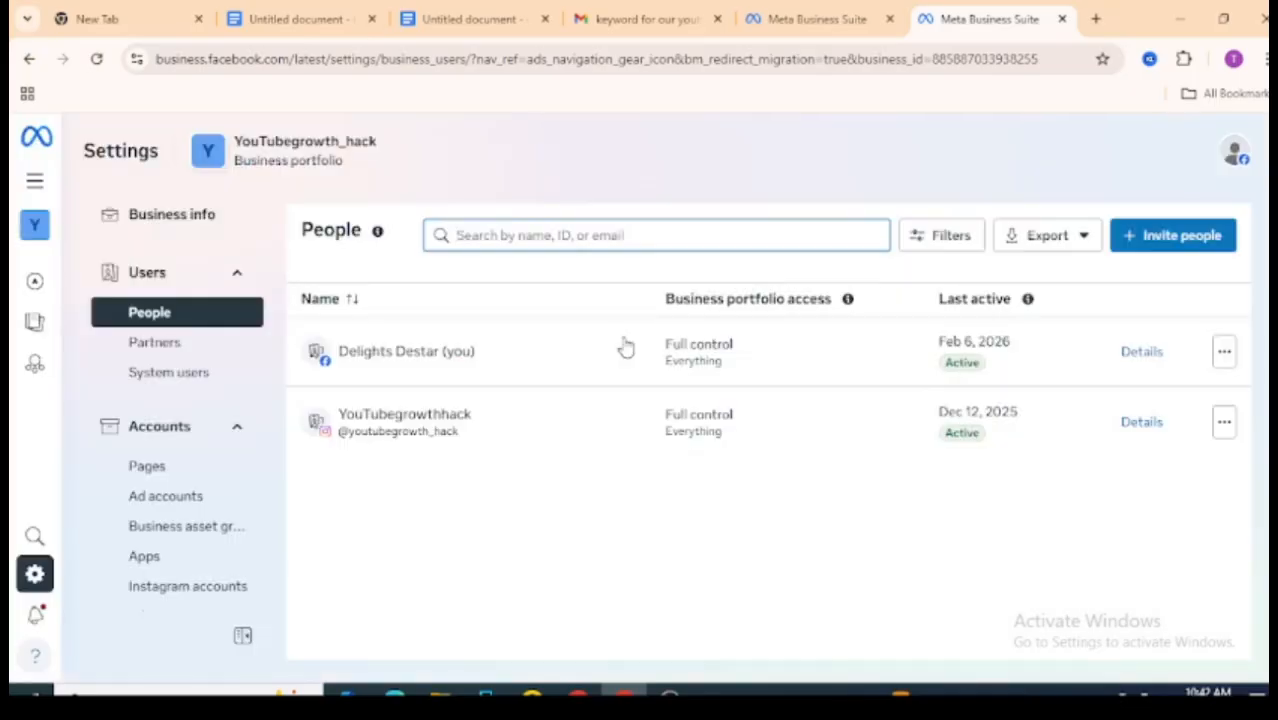
Step: Collapse the Users and Accounts sections and open Datasets & pixels under Data Sources
{"action": "left_click", "coordinate": [236, 277]}
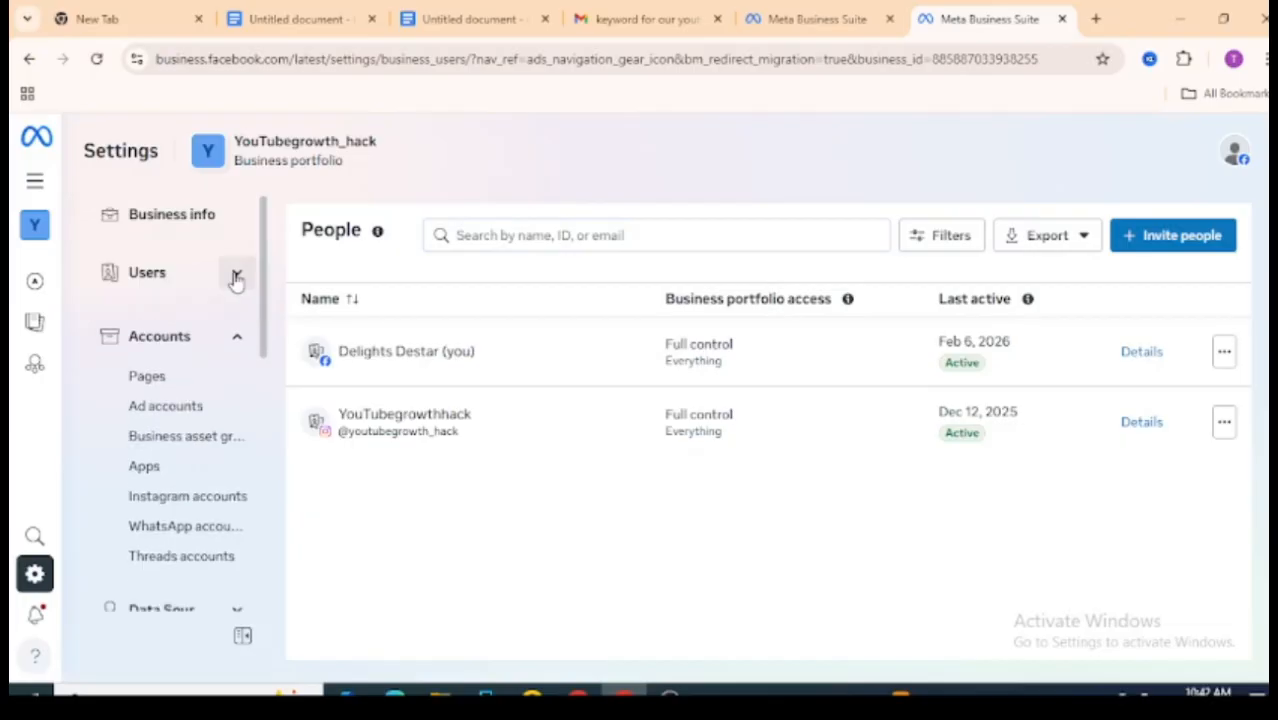
{"action": "left_click", "coordinate": [243, 342]}
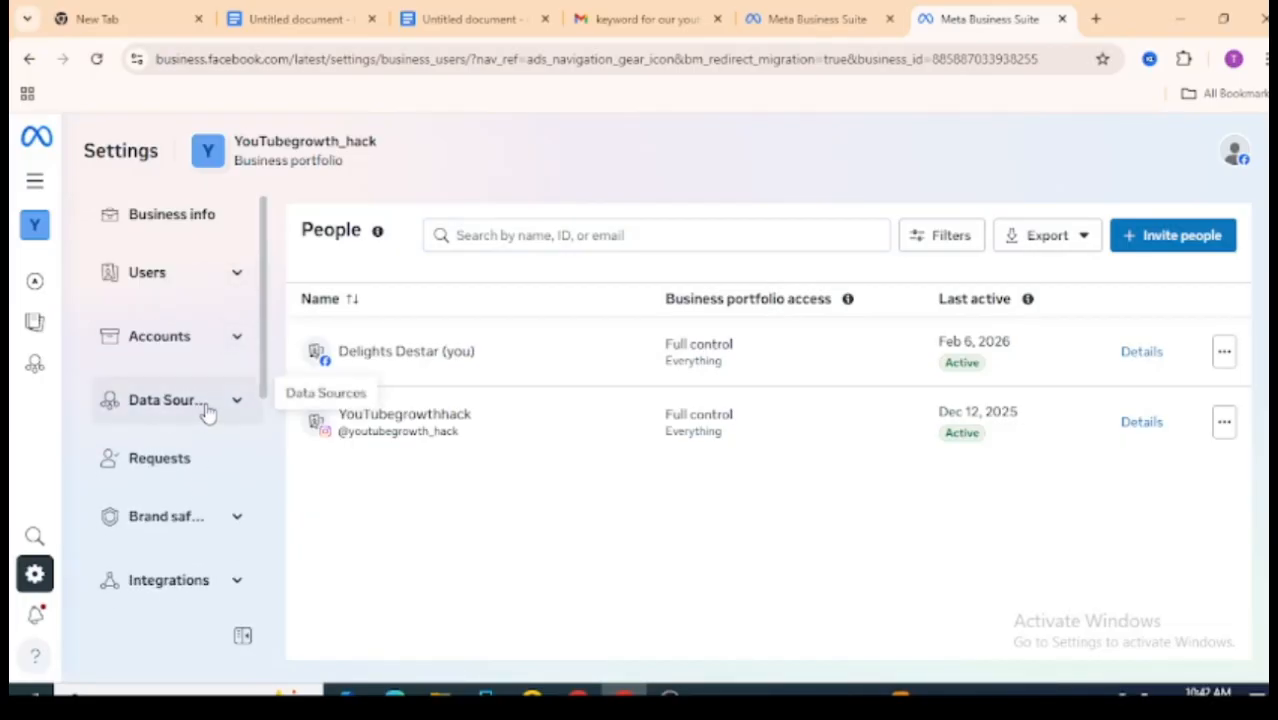
{"action": "left_click", "coordinate": [481, 10]}
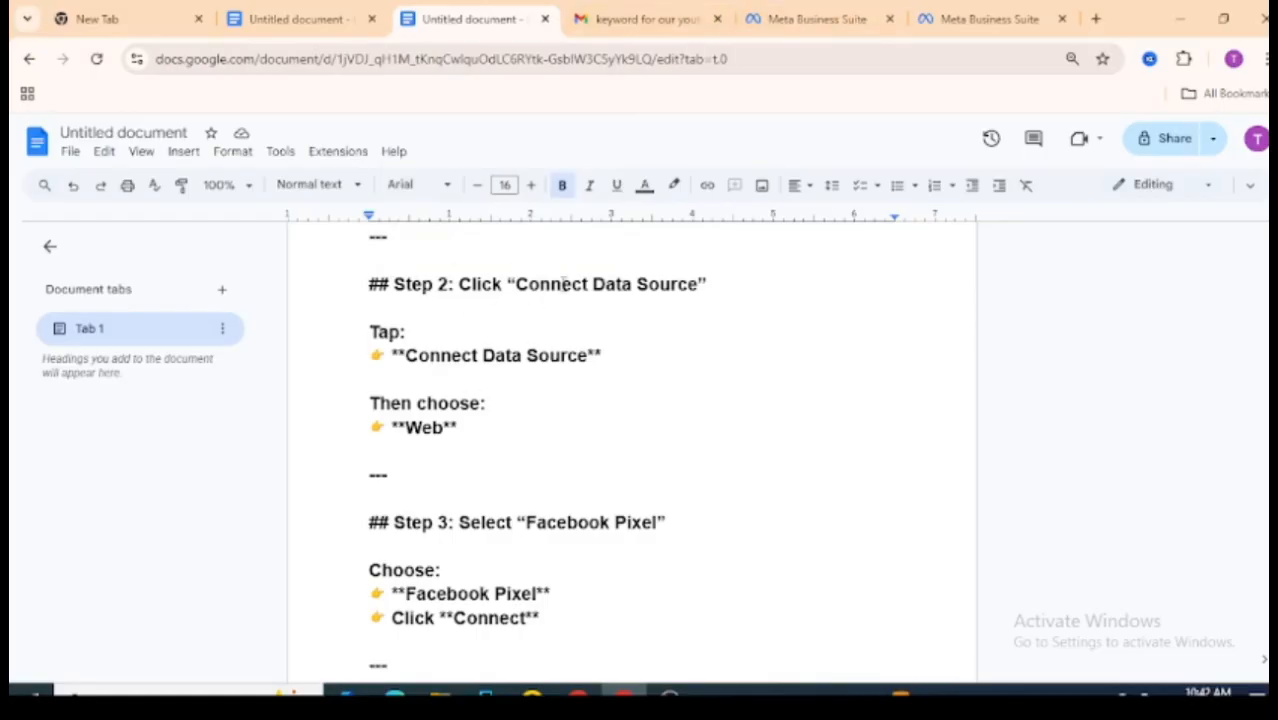
{"action": "left_click", "coordinate": [963, 10]}
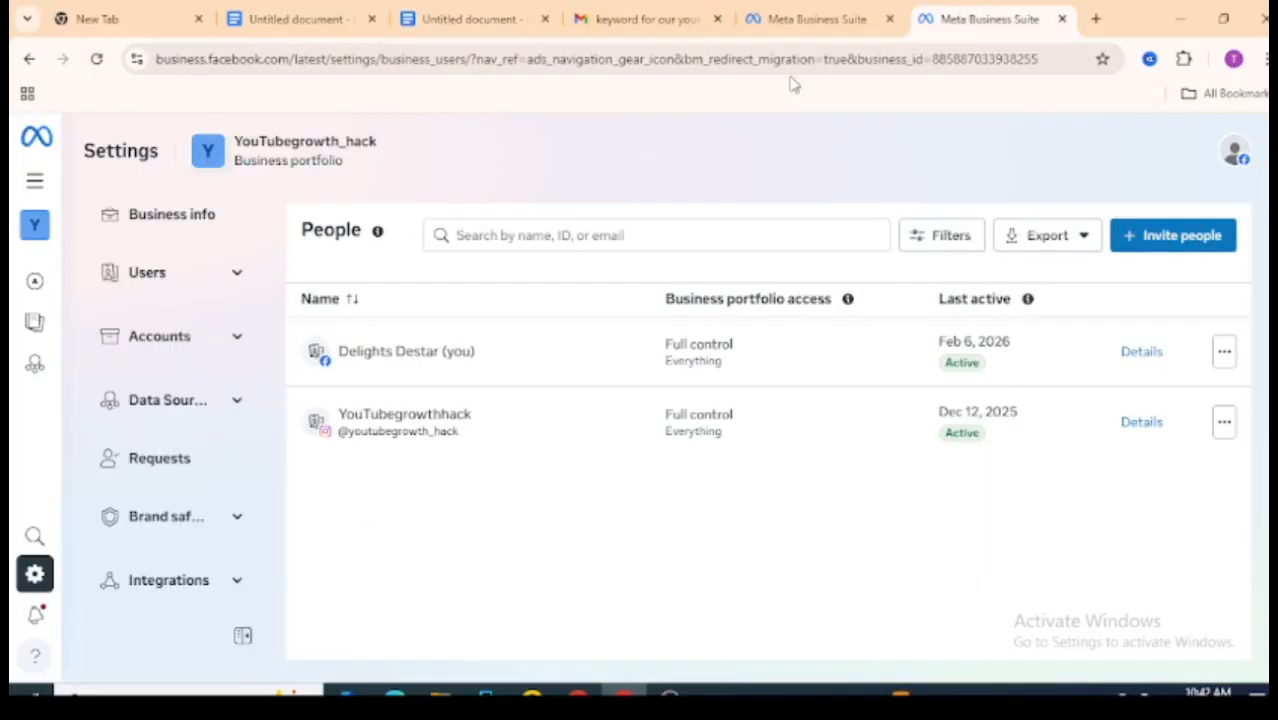
{"action": "left_click", "coordinate": [190, 410]}
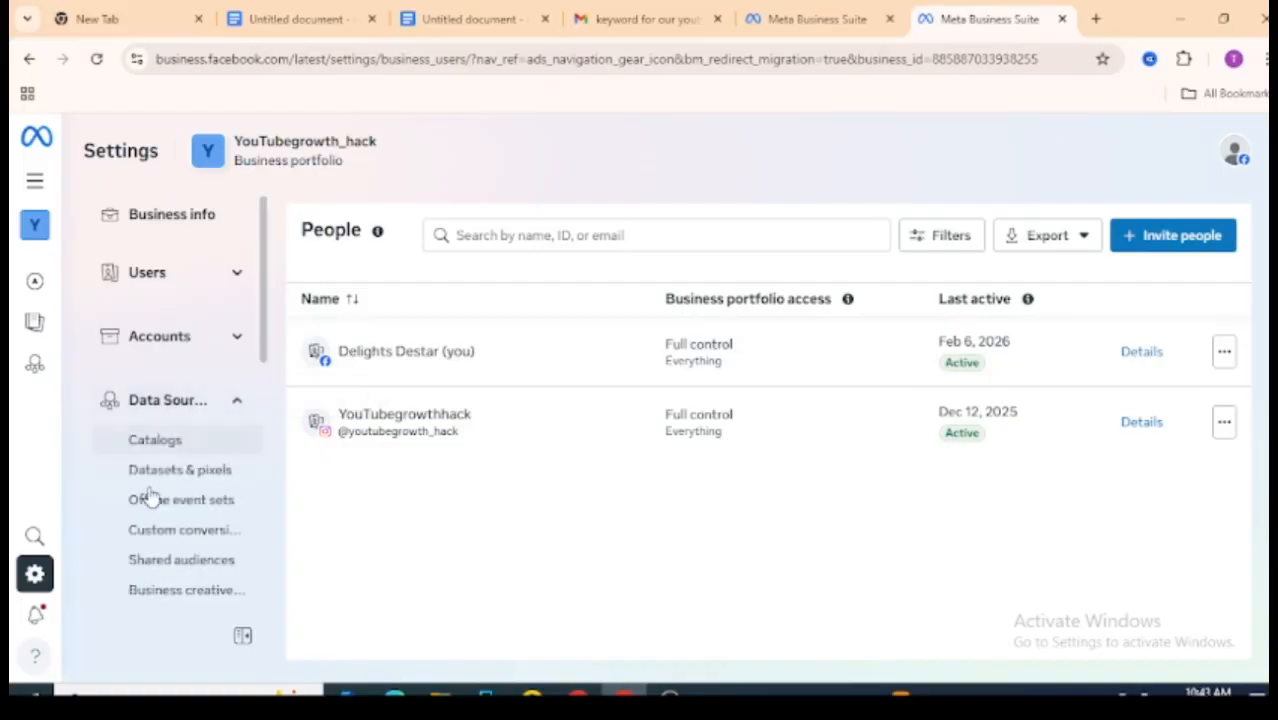
{"action": "left_click", "coordinate": [220, 485]}
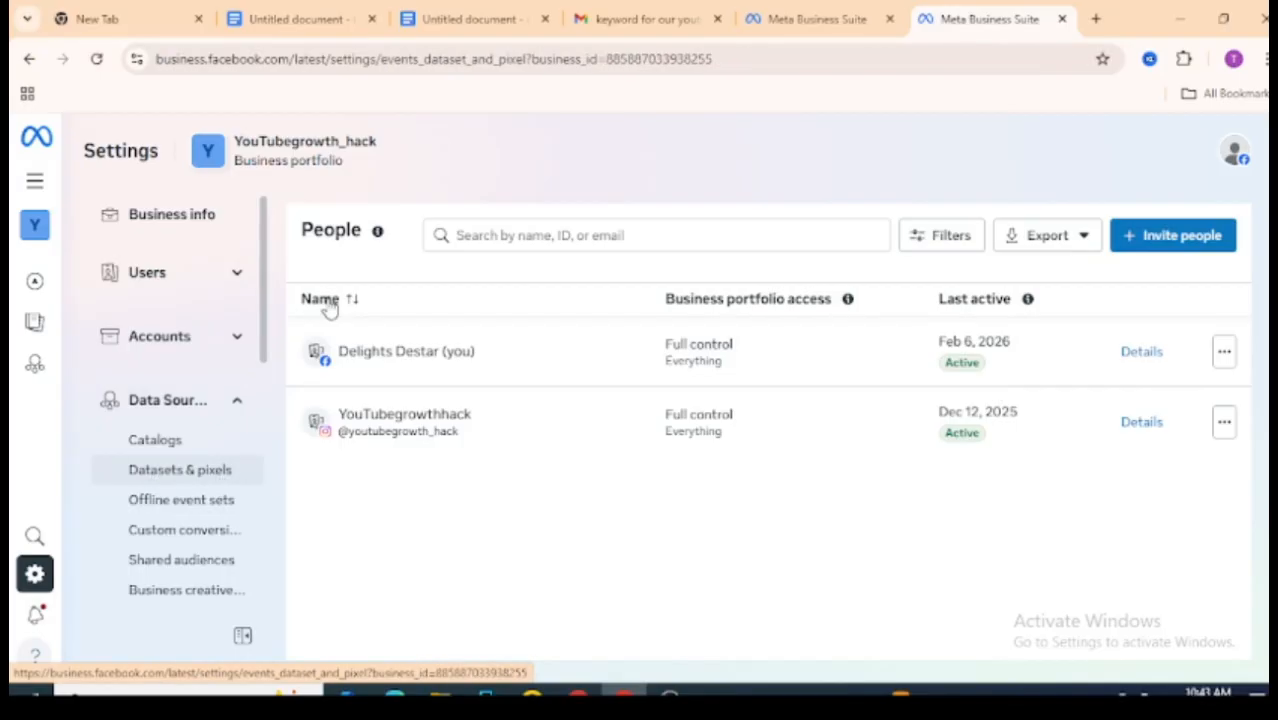
{"action": "left_click", "coordinate": [472, 12]}
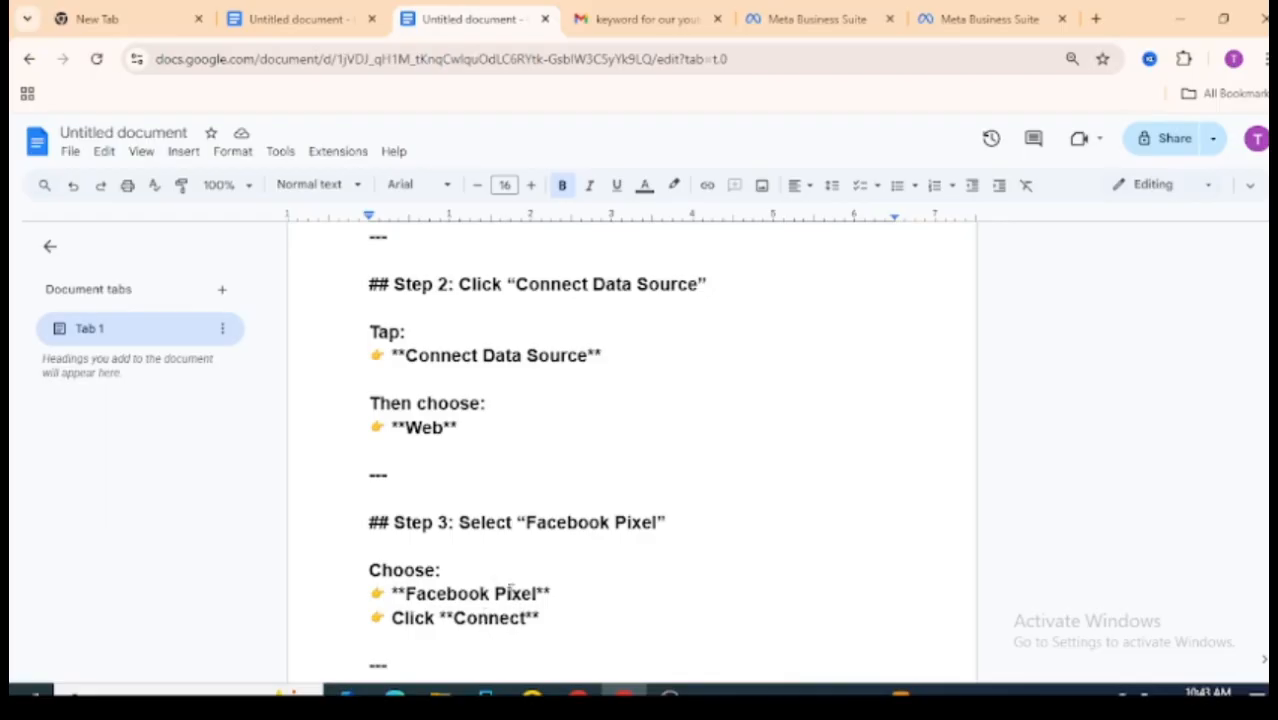
{"action": "left_click", "coordinate": [957, 8]}
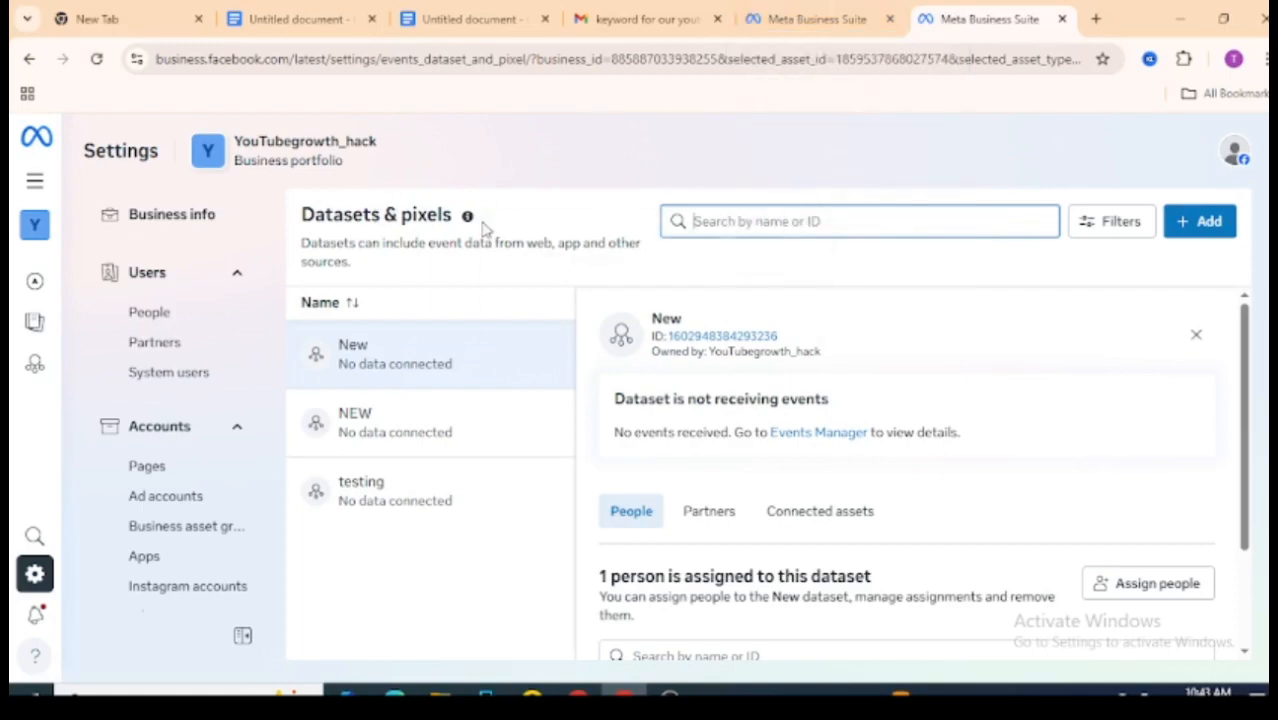
{"action": "left_click_drag", "start_coordinate": [1245, 318], "coordinate": [1245, 326]}
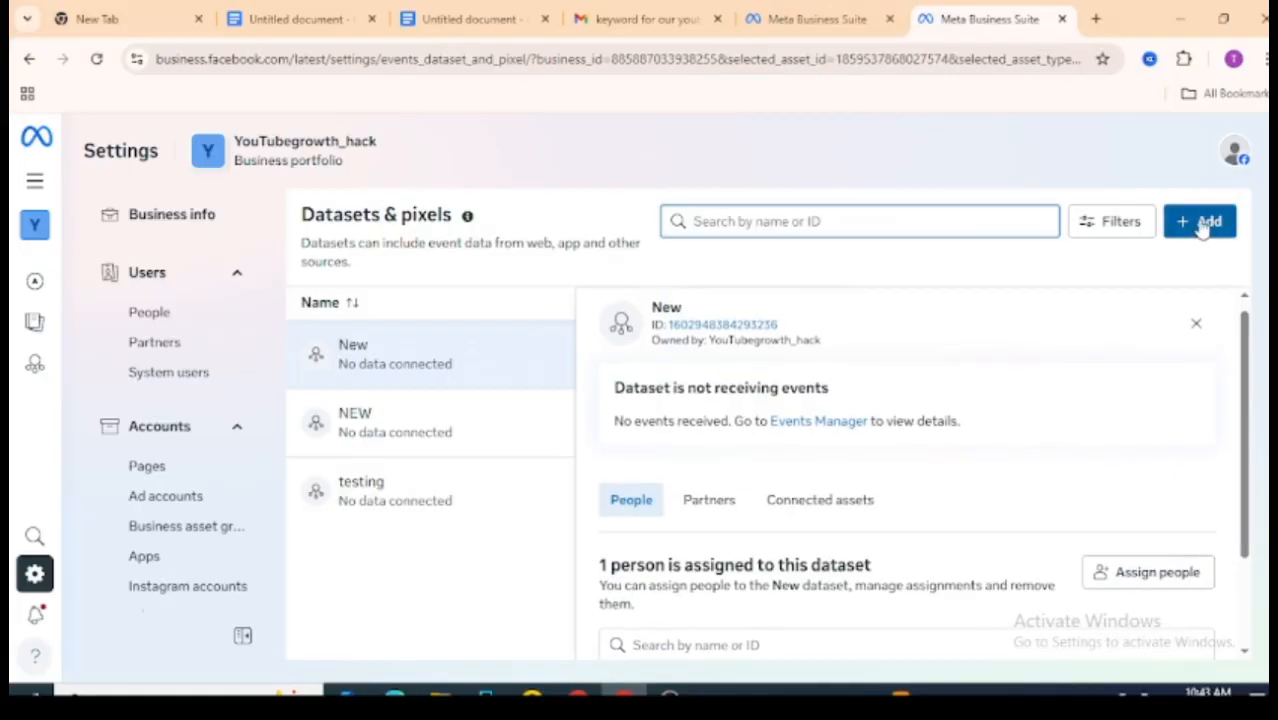
{"action": "left_click", "coordinate": [1203, 226]}
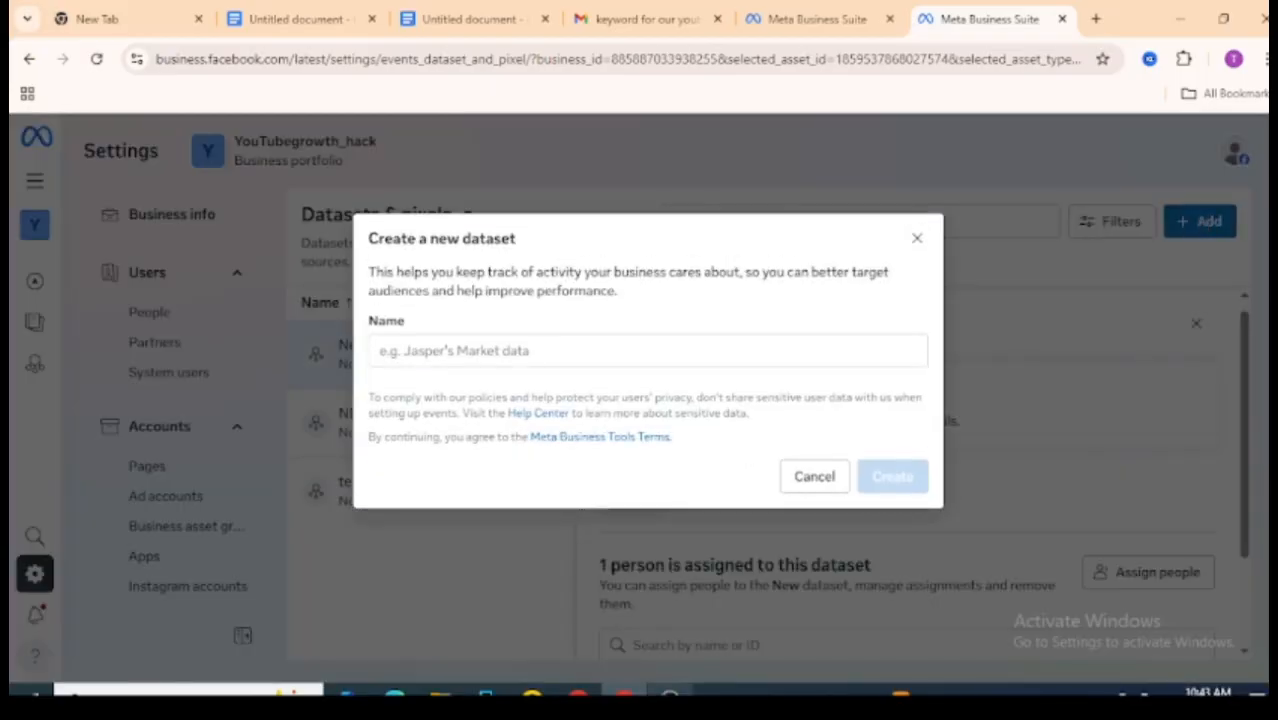
{"action": "left_click", "coordinate": [646, 690]}
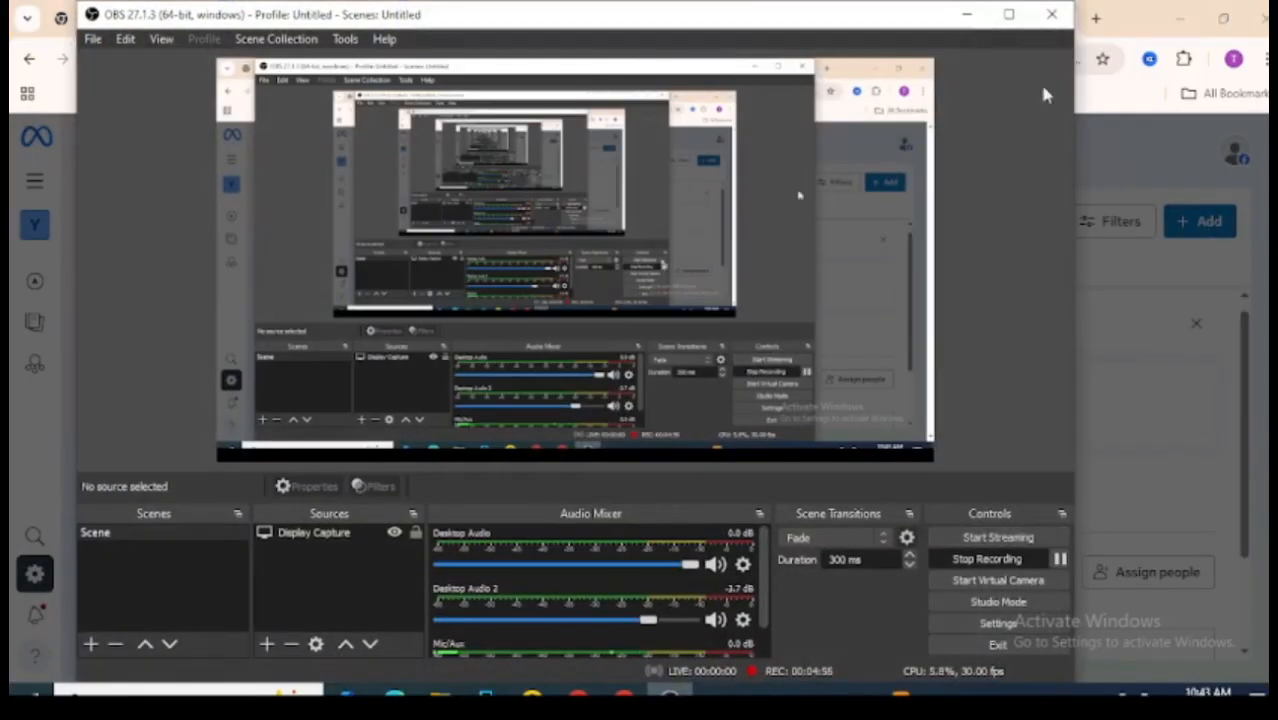
{"action": "left_click", "coordinate": [967, 15]}
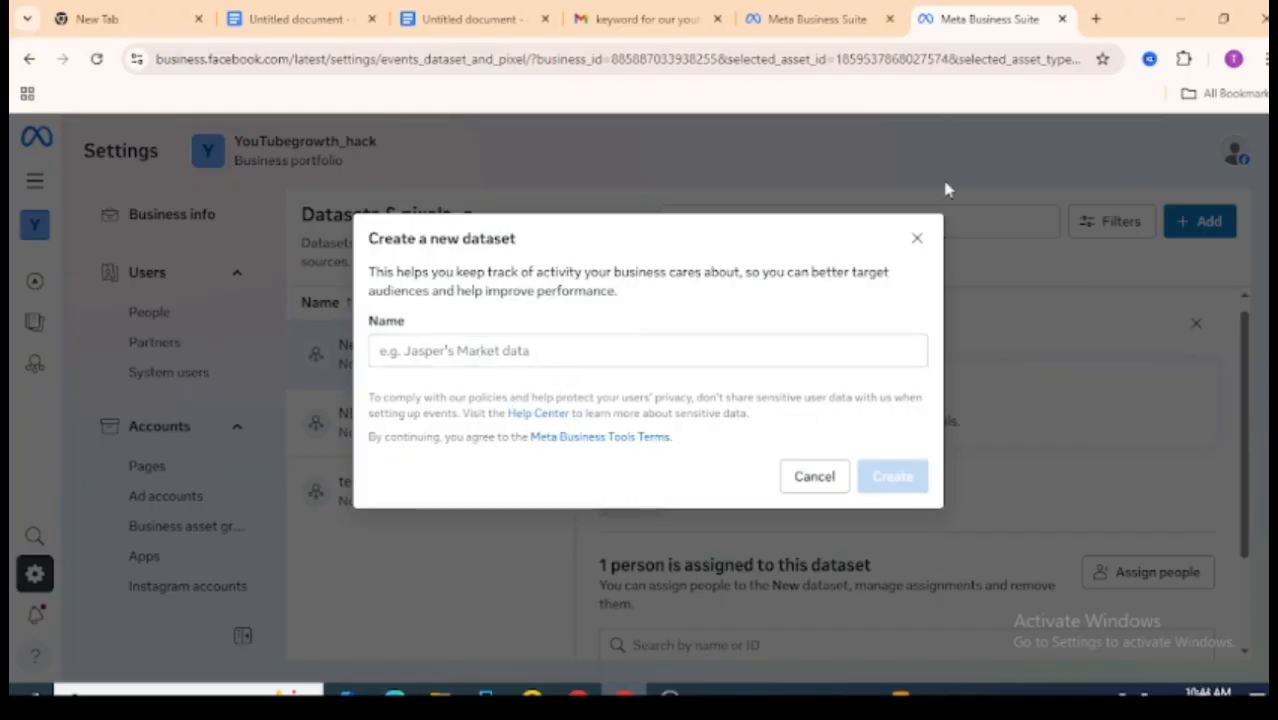
{"action": "left_click", "coordinate": [916, 241]}
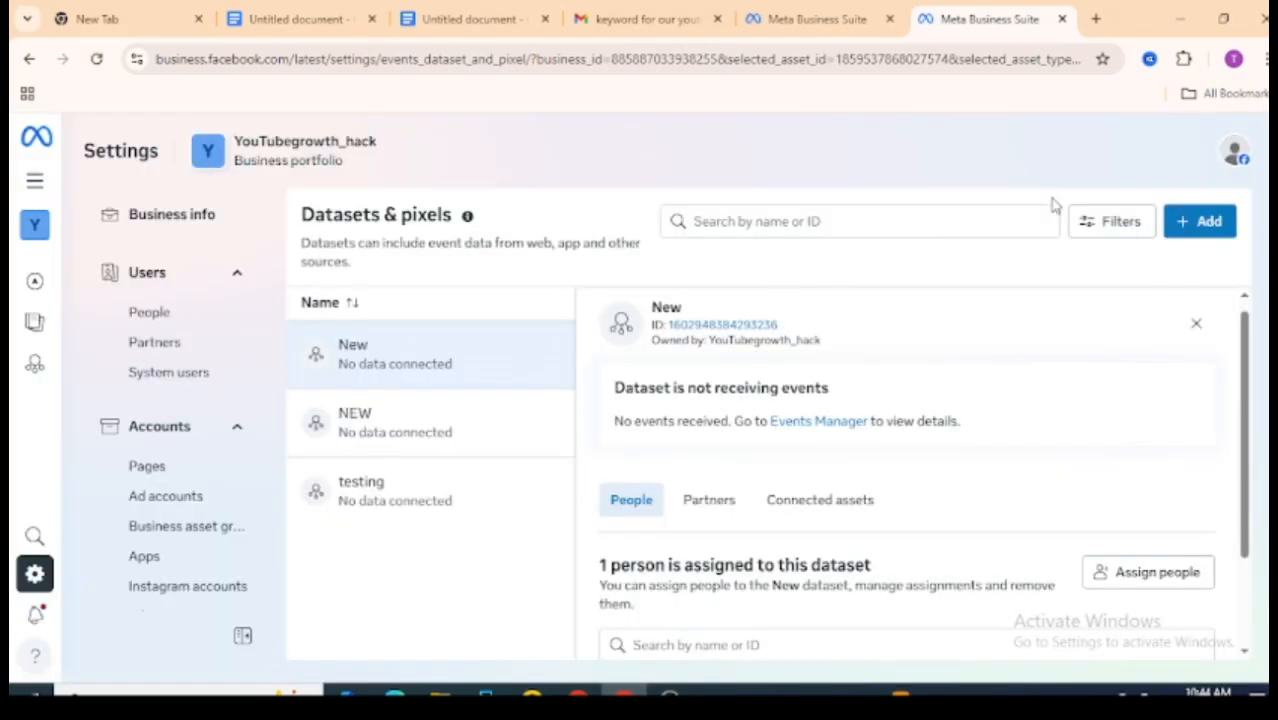
Step: Add a new dataset named friendly test
{"action": "left_click", "coordinate": [1200, 225]}
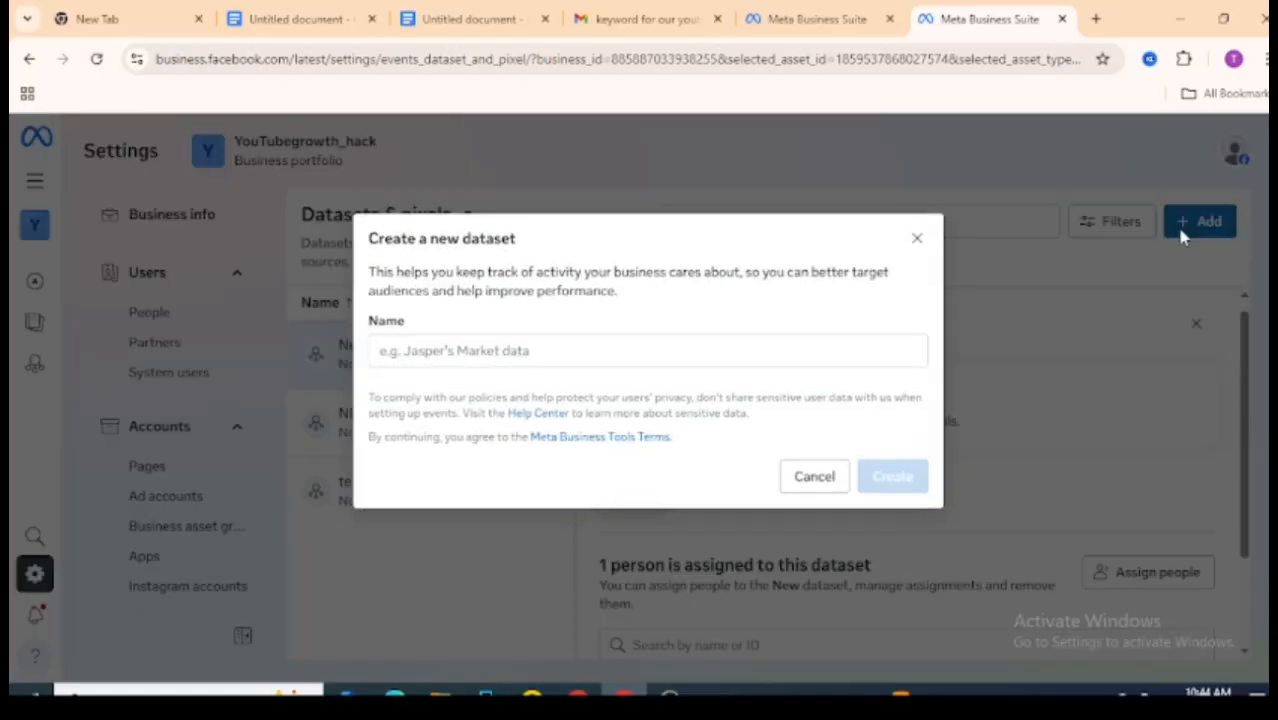
{"action": "left_click_drag", "start_coordinate": [373, 239], "coordinate": [471, 264]}
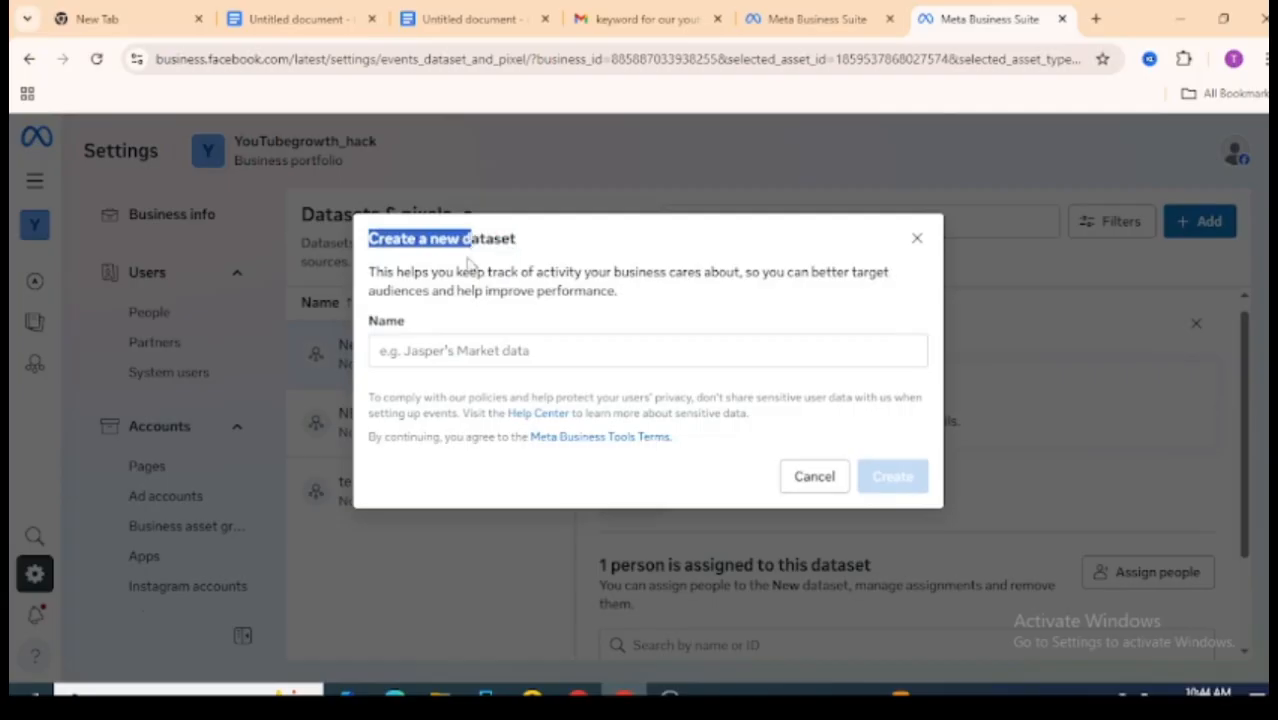
{"action": "left_click", "coordinate": [473, 265]}
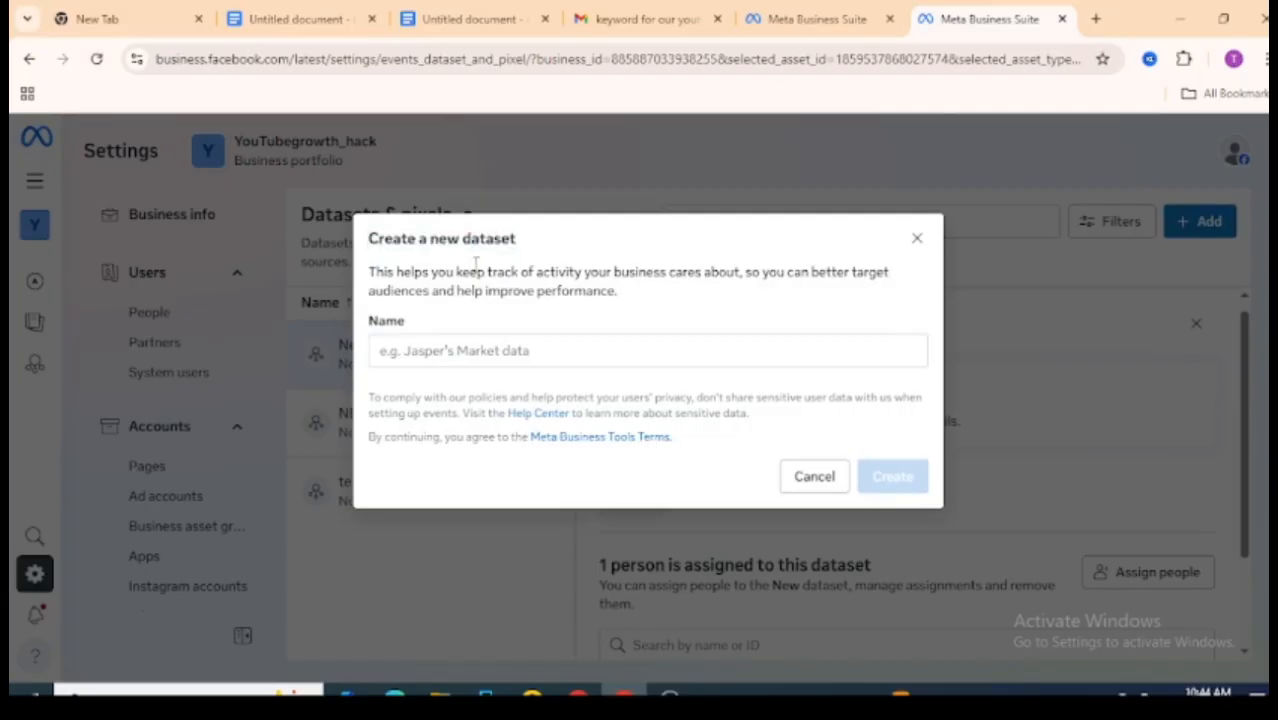
{"action": "left_click", "coordinate": [525, 347]}
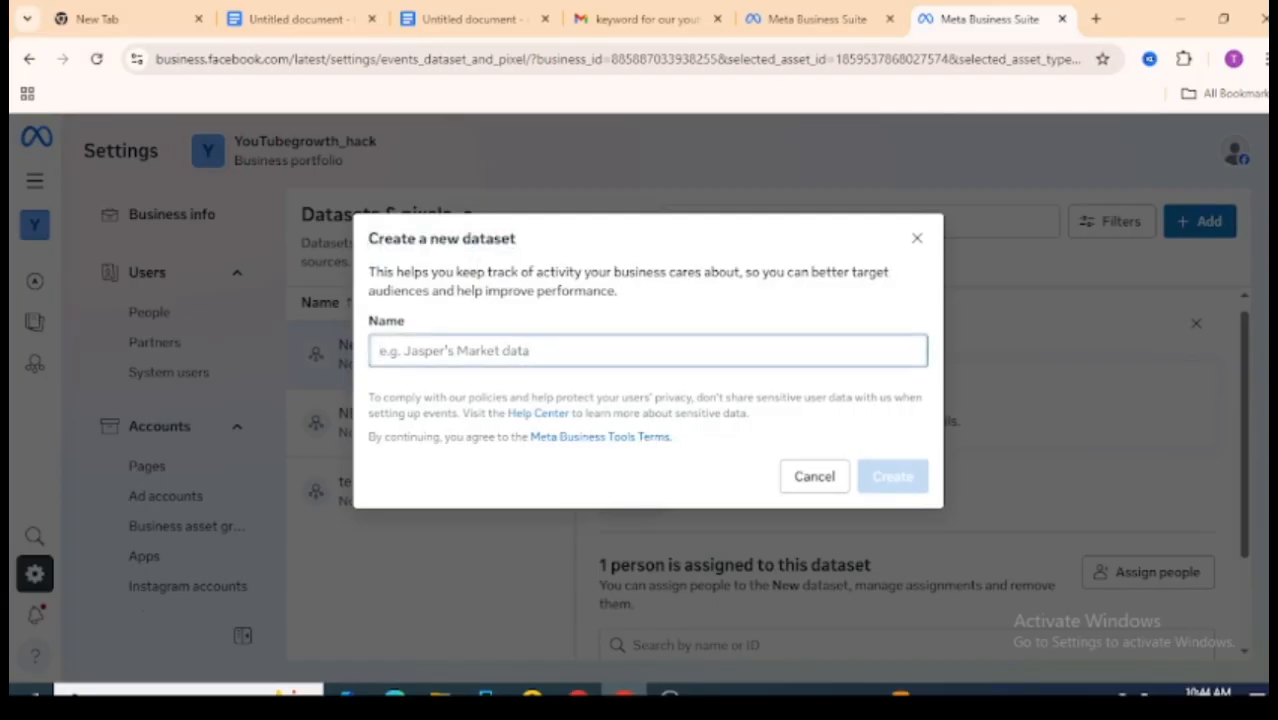
{"action": "left_click", "coordinate": [671, 692]}
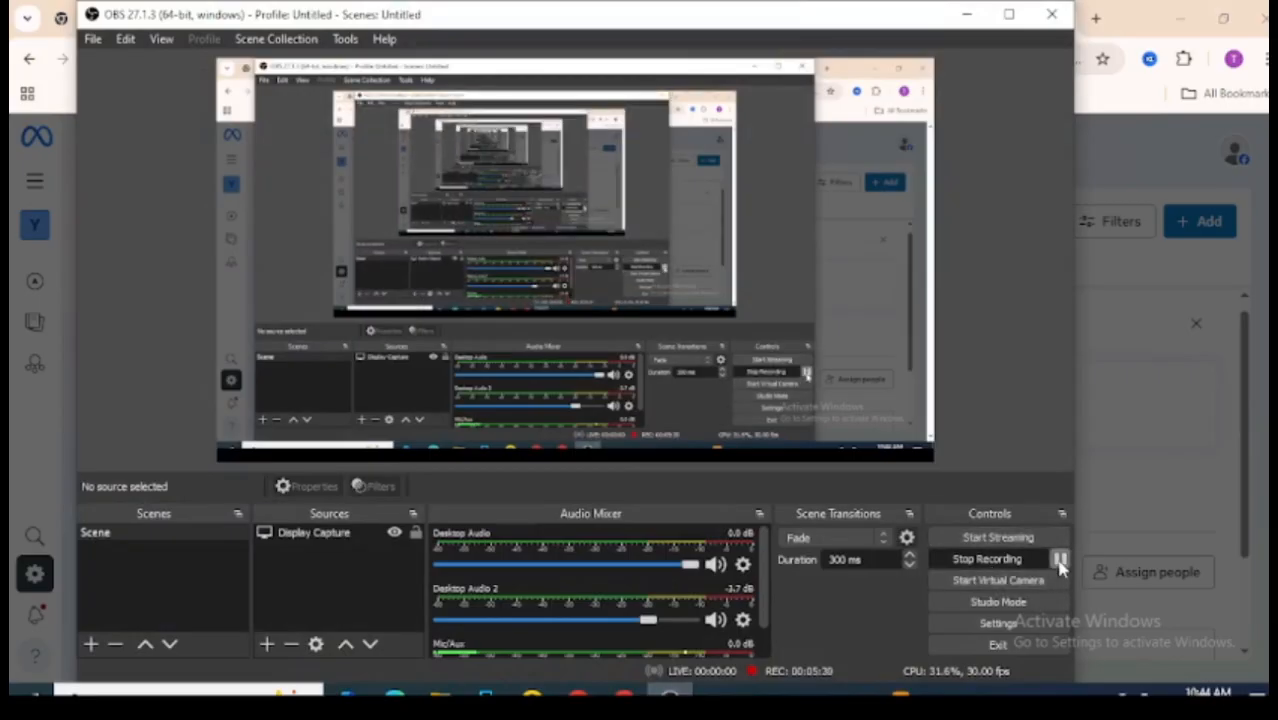
{"action": "left_click", "coordinate": [1061, 559]}
{"action": "left_click", "coordinate": [966, 14]}
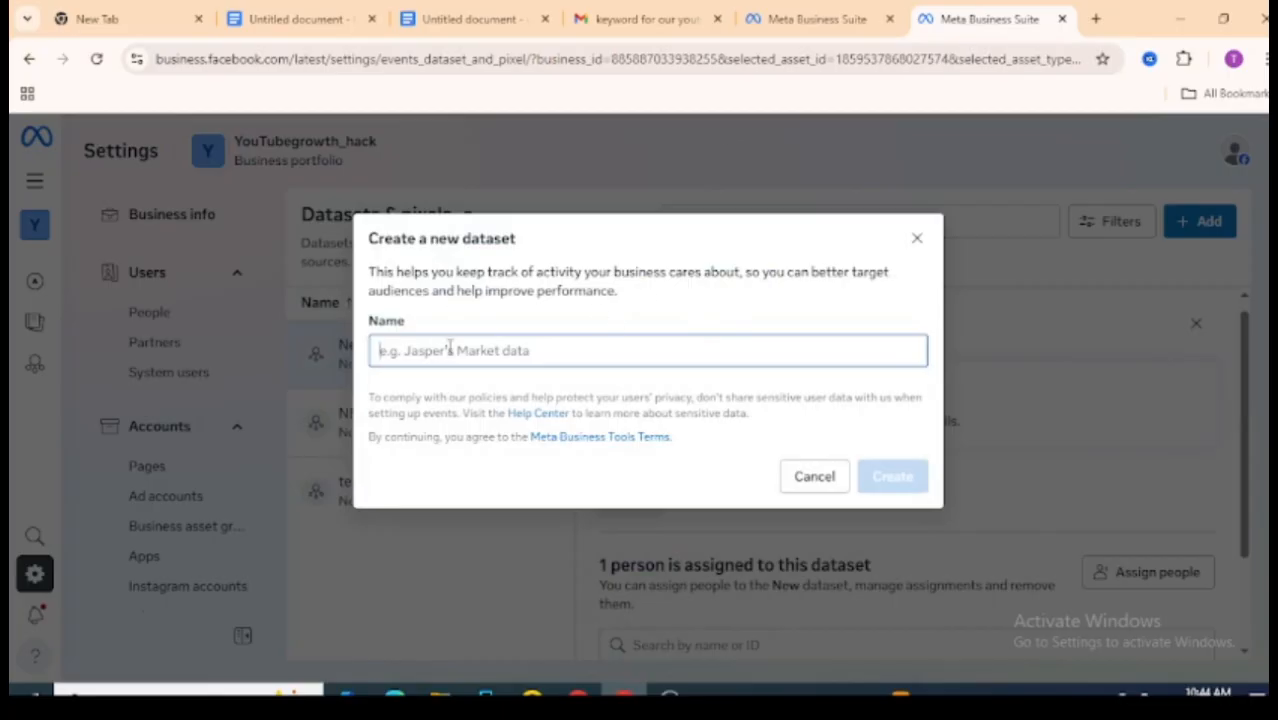
{"action": "type", "text": "frie"}
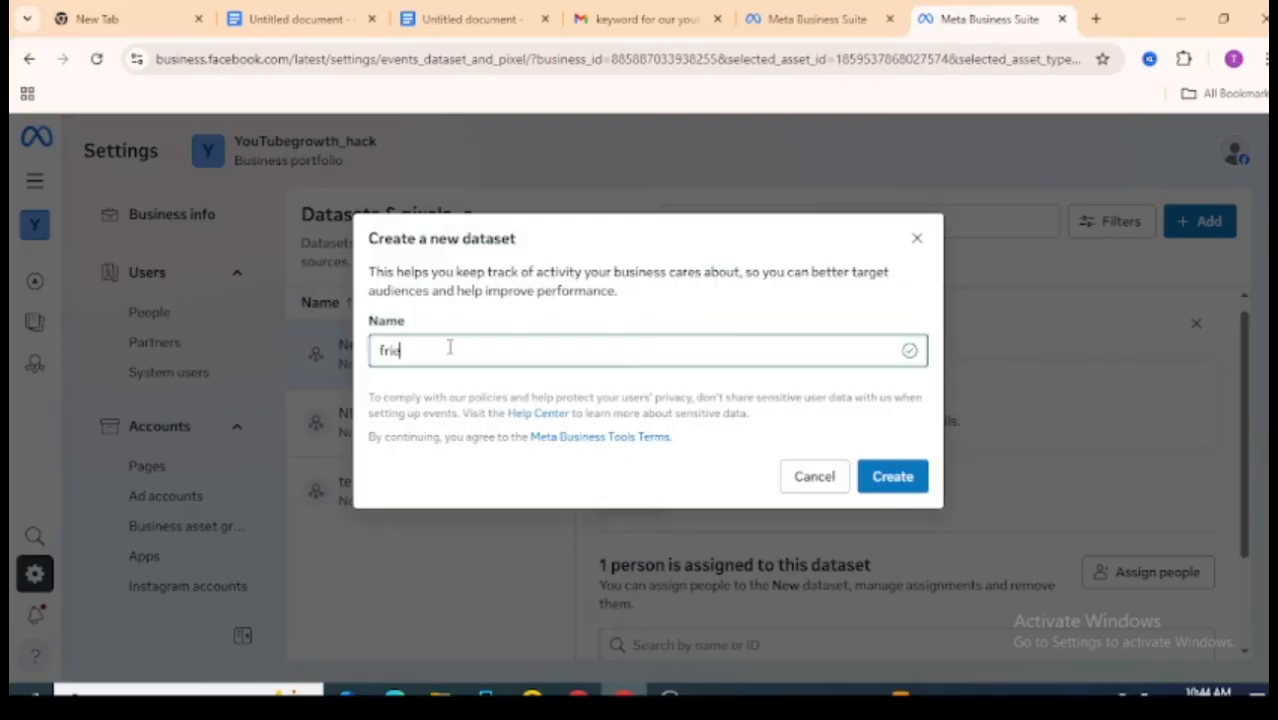
{"action": "type", "text": "ndly test"}
{"action": "left_click", "coordinate": [905, 480]}
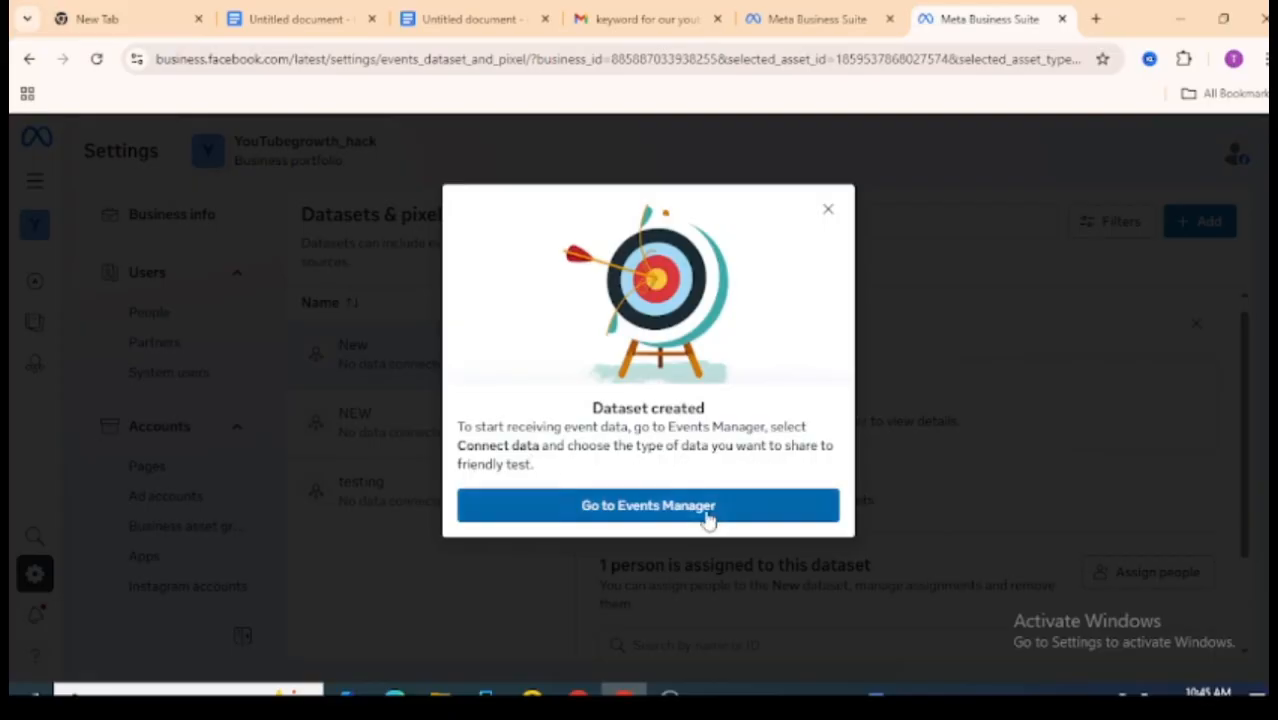
Step: Open the new dataset in Events Manager, then return to the settings tab and close the confirmation
{"action": "left_click", "coordinate": [628, 508]}
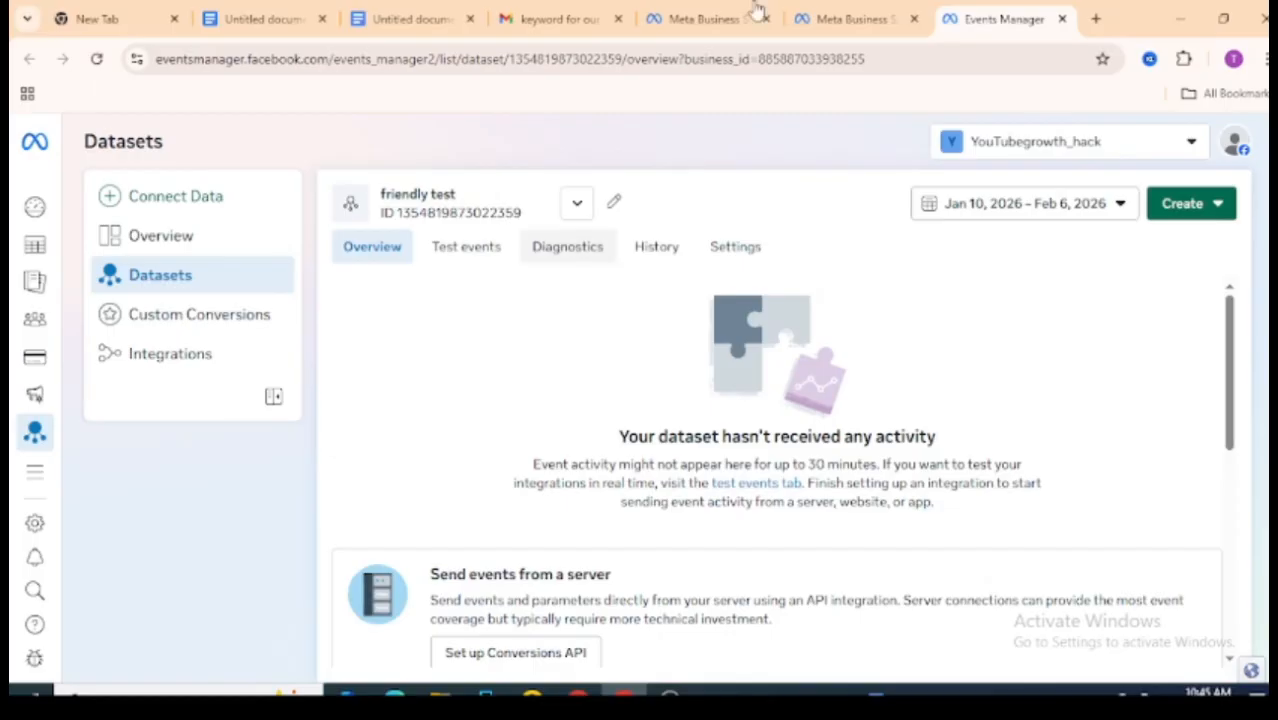
{"action": "left_click", "coordinate": [816, 12]}
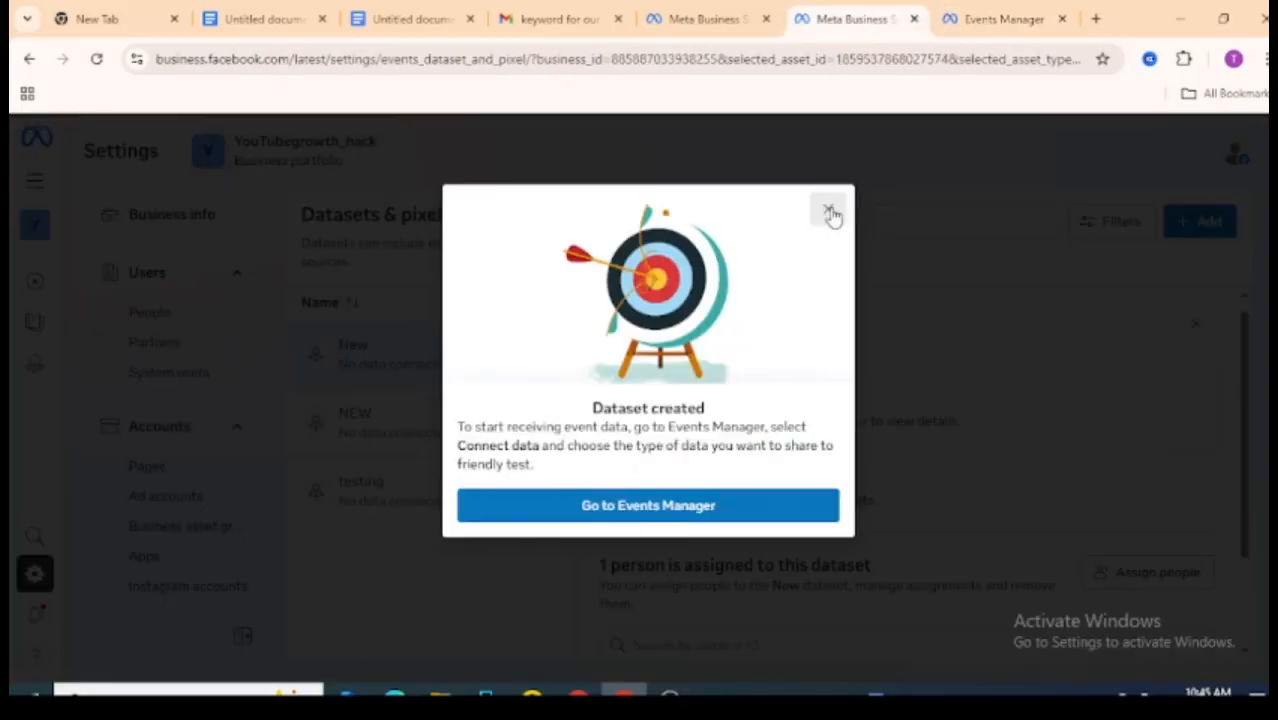
{"action": "left_click", "coordinate": [829, 212]}
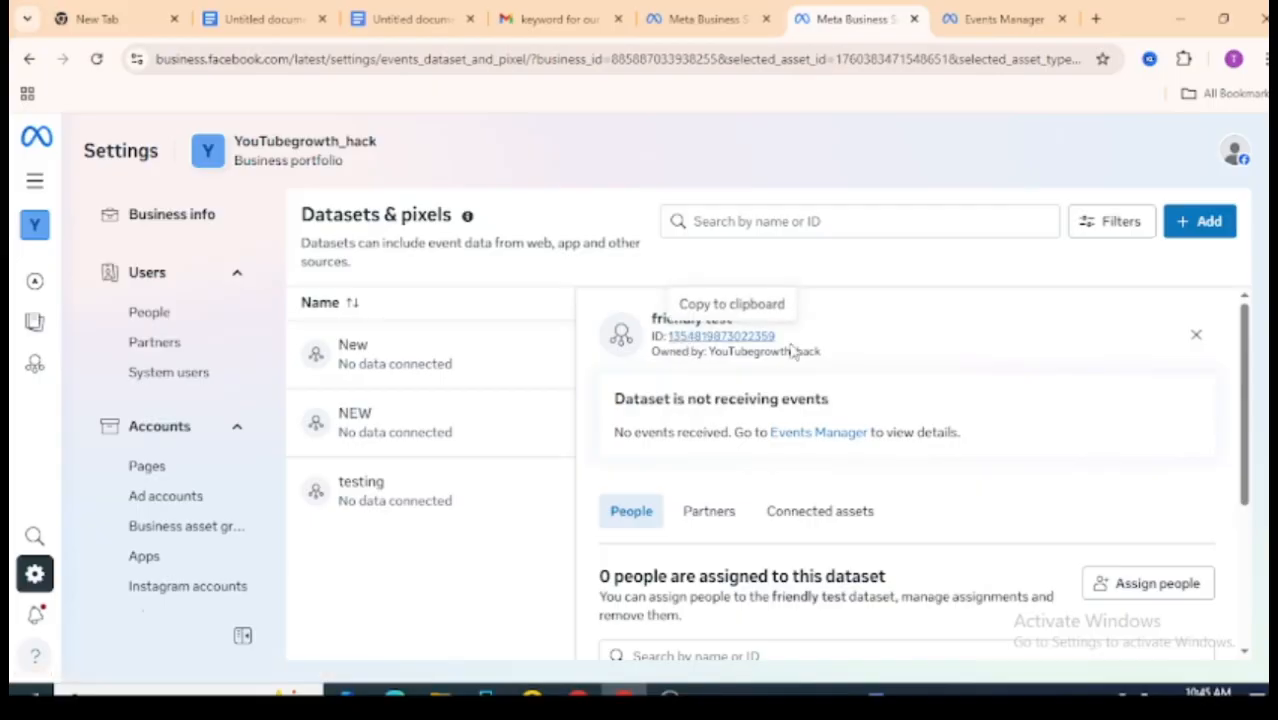
Step: Assign the current user to the friendly test dataset with full control to manage events dataset
{"action": "left_click_drag", "start_coordinate": [1247, 343], "coordinate": [1256, 458]}
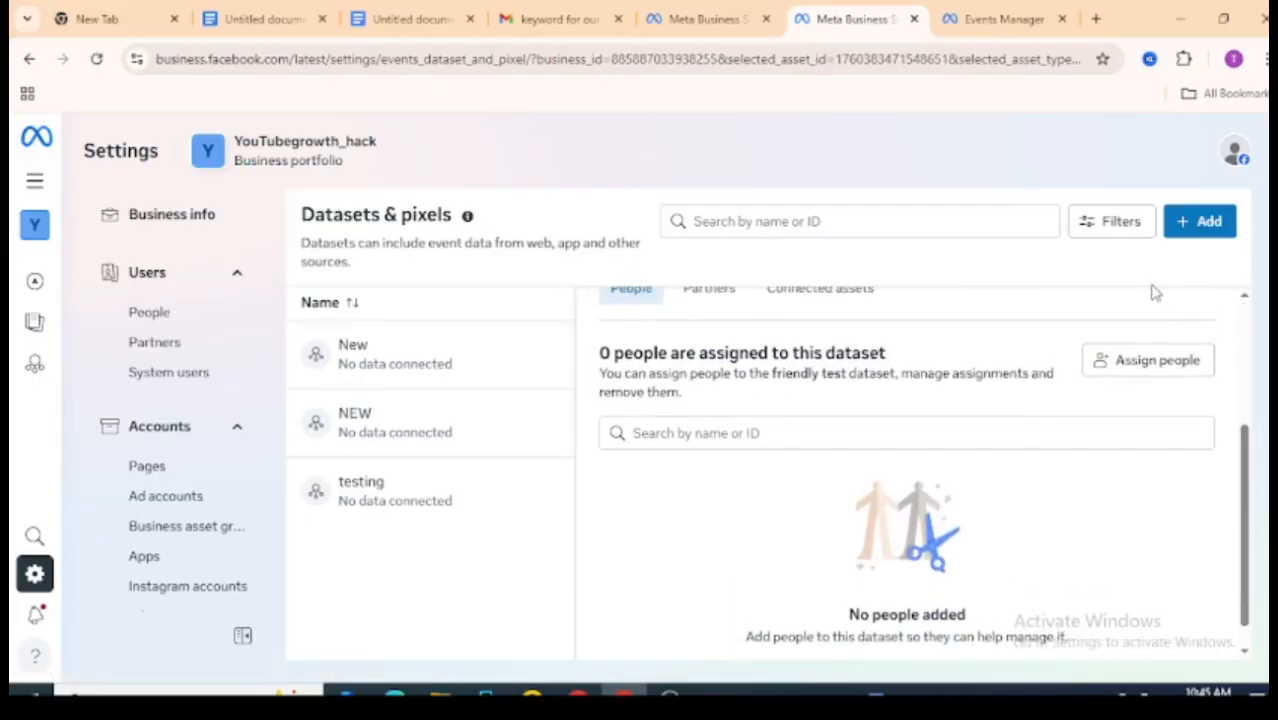
{"action": "left_click", "coordinate": [1170, 362]}
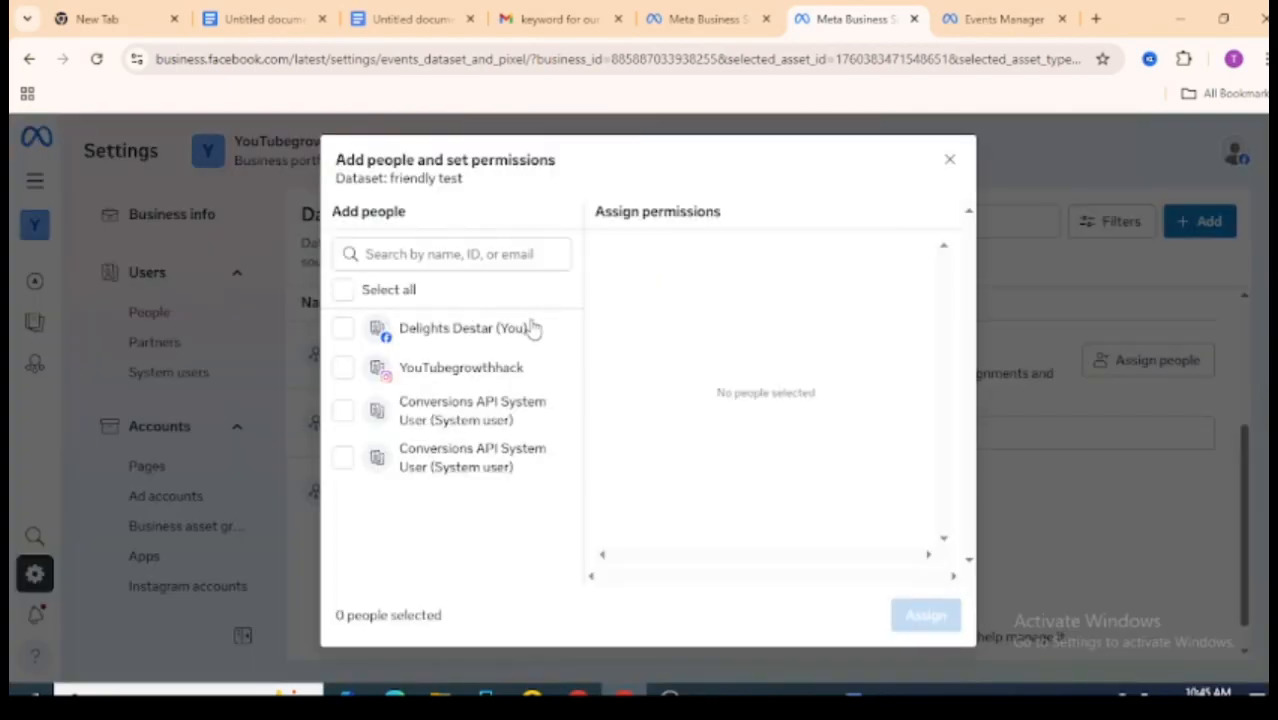
{"action": "left_click", "coordinate": [519, 335]}
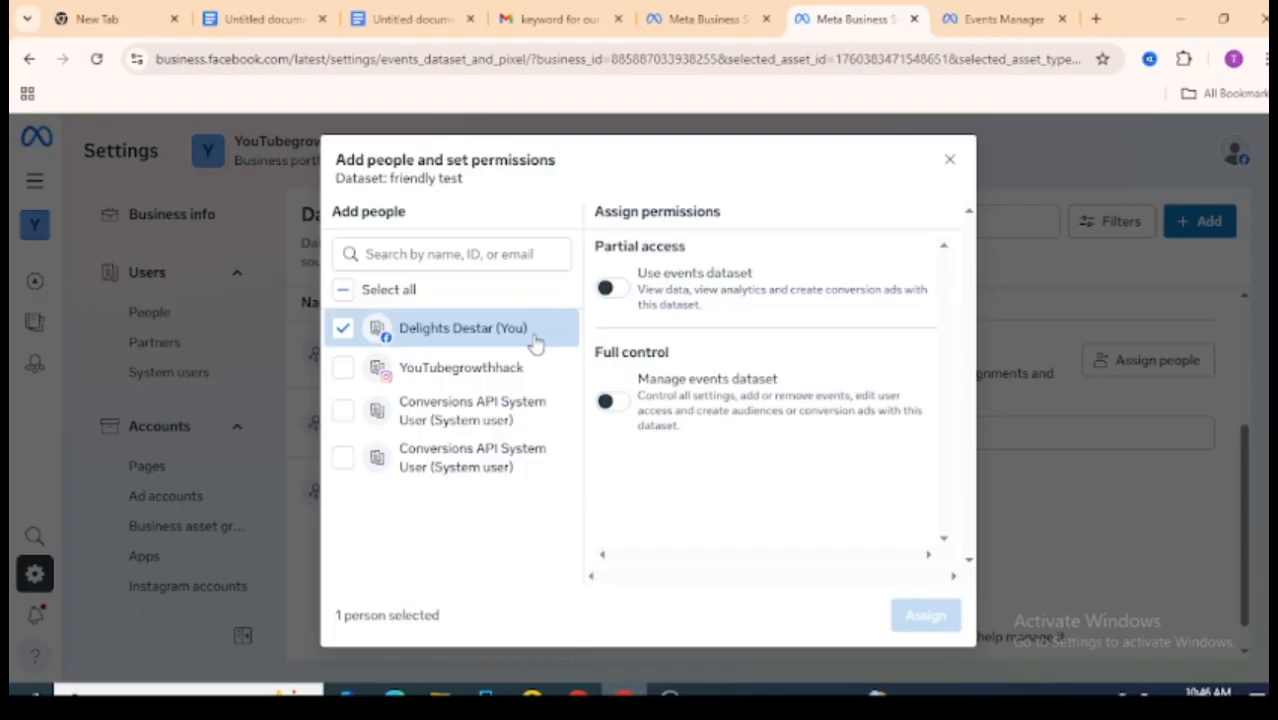
{"action": "left_click", "coordinate": [610, 402]}
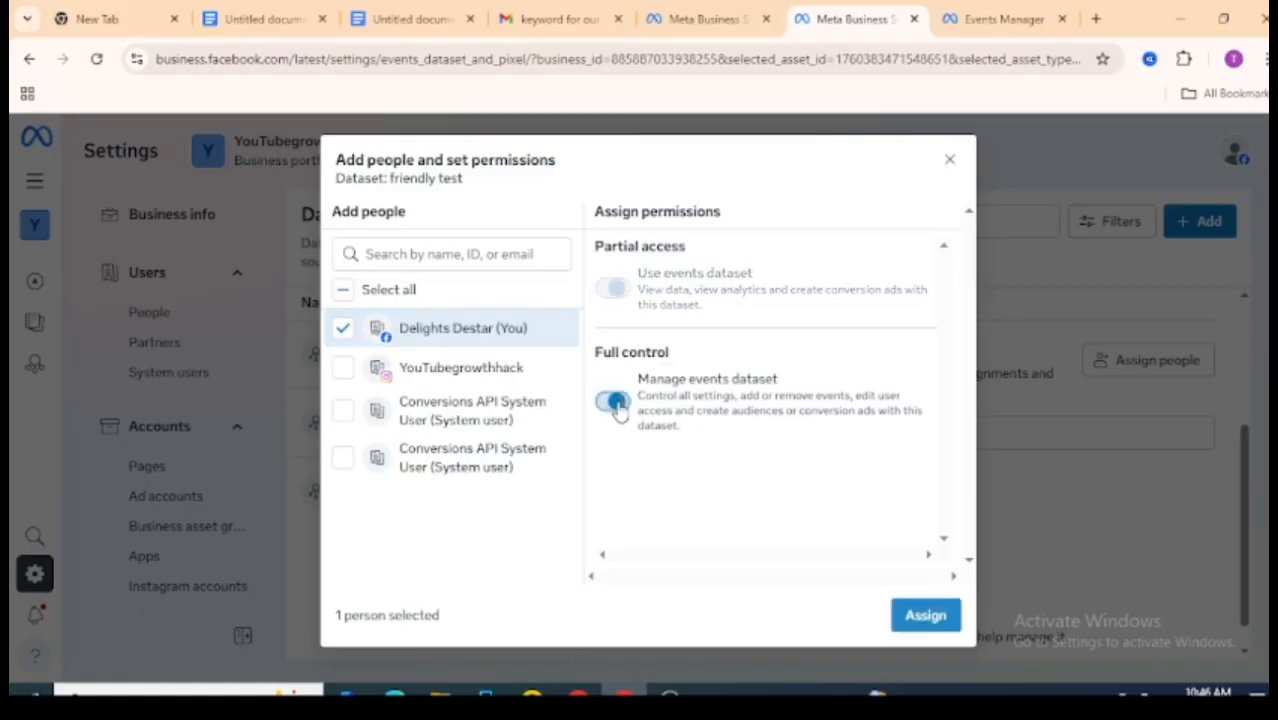
{"action": "left_click", "coordinate": [927, 616]}
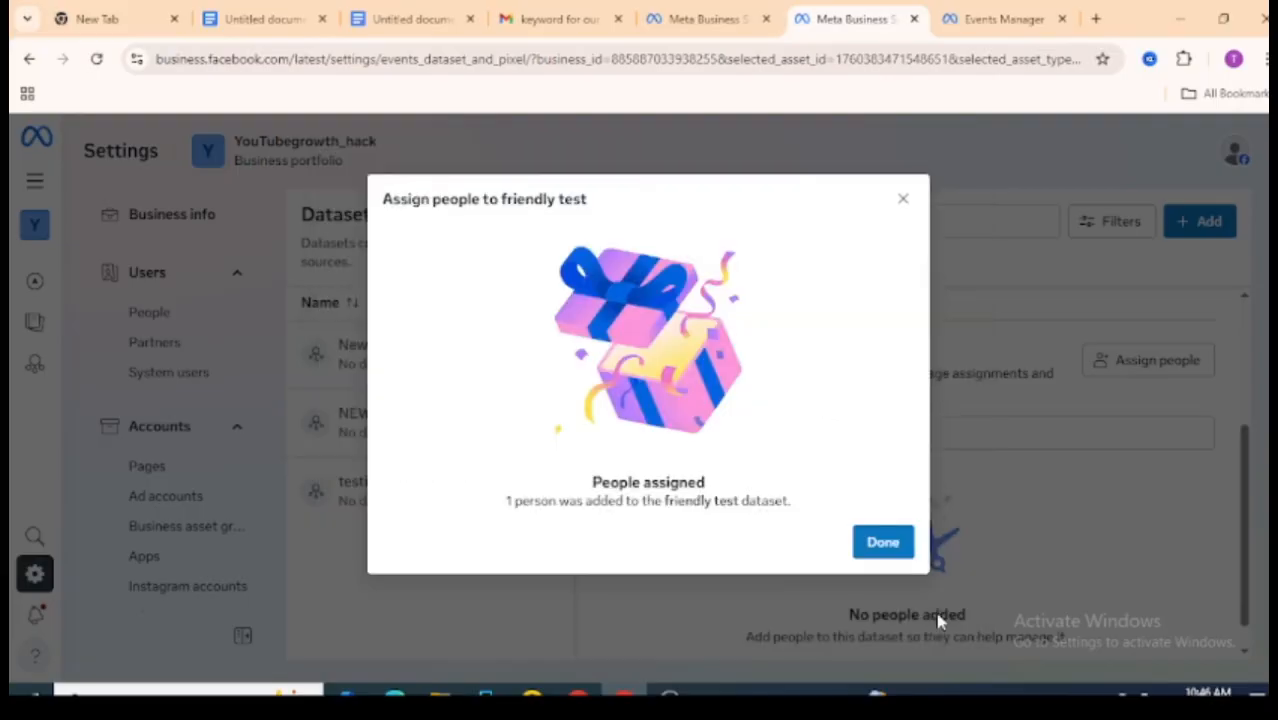
{"action": "left_click", "coordinate": [882, 543]}
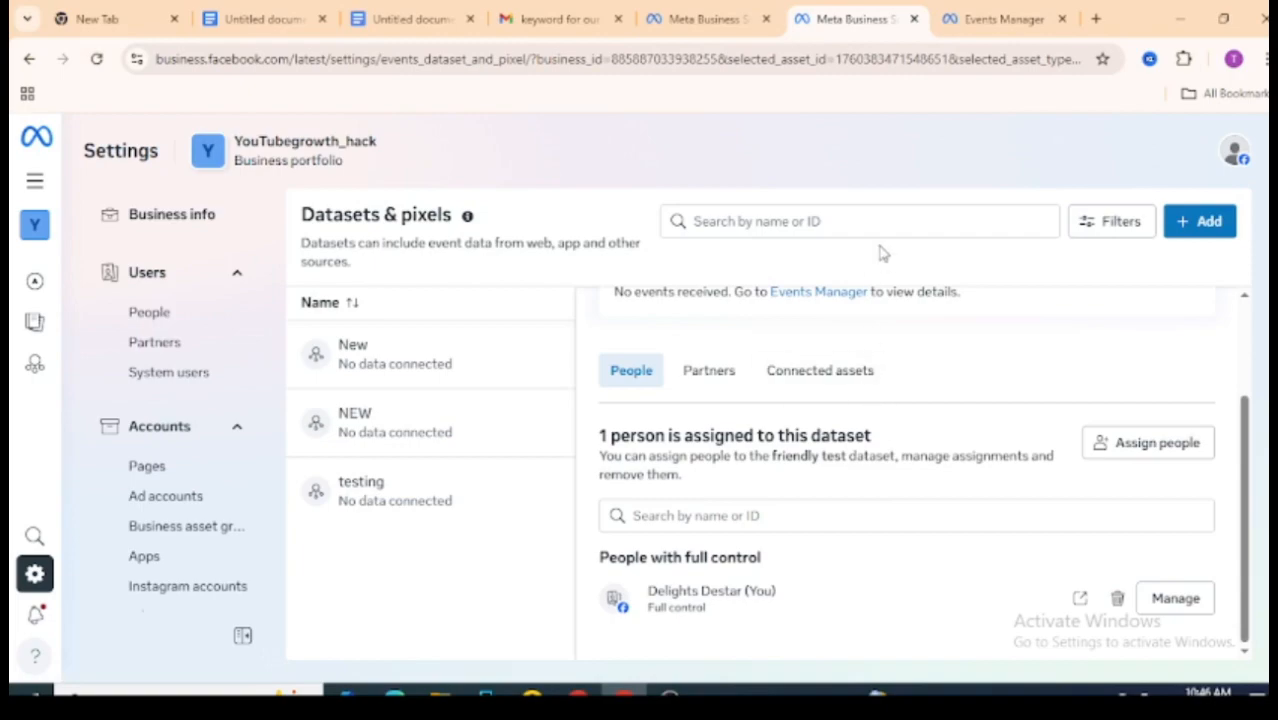
Step: Review the guide's instructions on naming the pixel and installing it in the Google Doc
{"action": "left_click", "coordinate": [989, 17]}
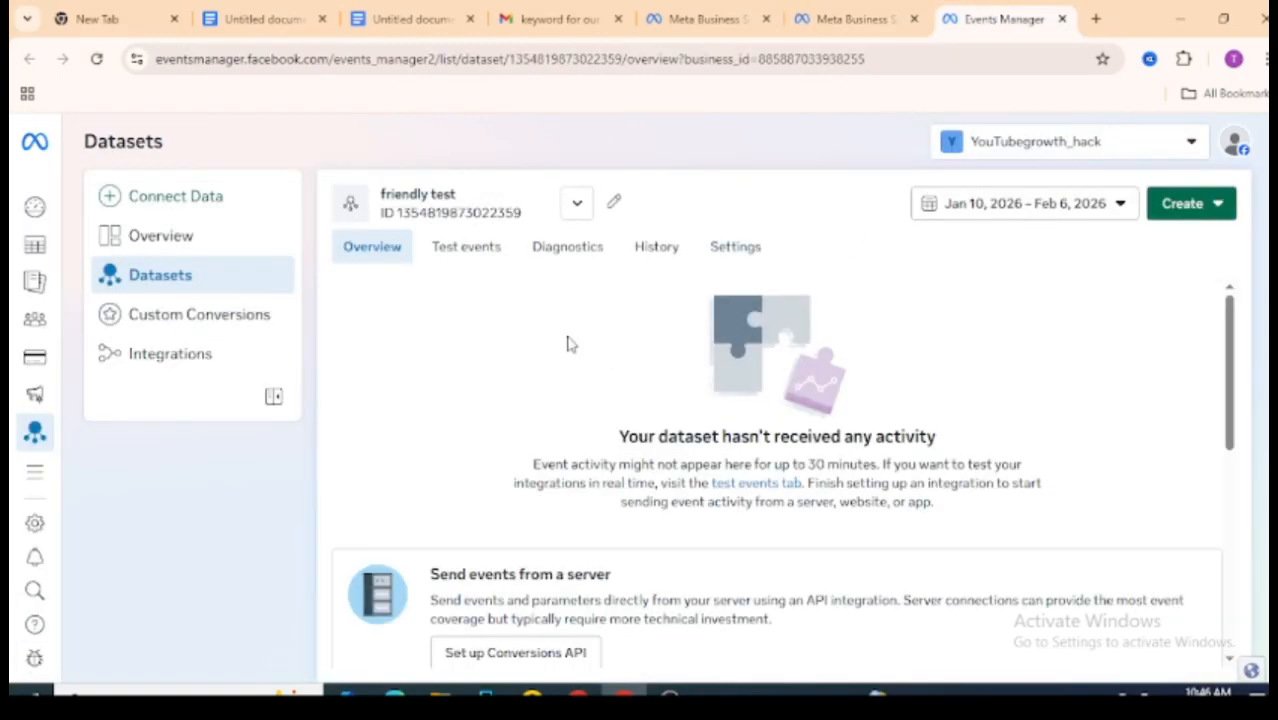
{"action": "left_click", "coordinate": [446, 19]}
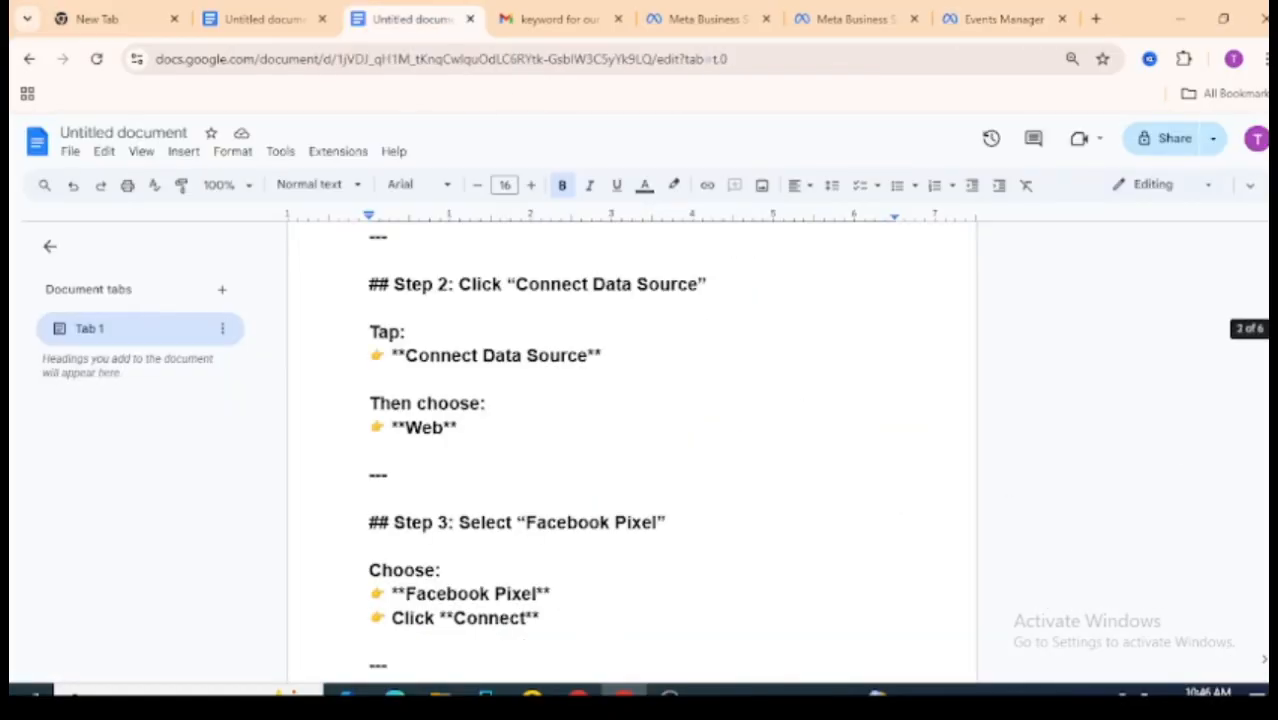
{"action": "scroll", "coordinate": [632, 450], "scroll_direction": "down", "scroll_amount": 5}
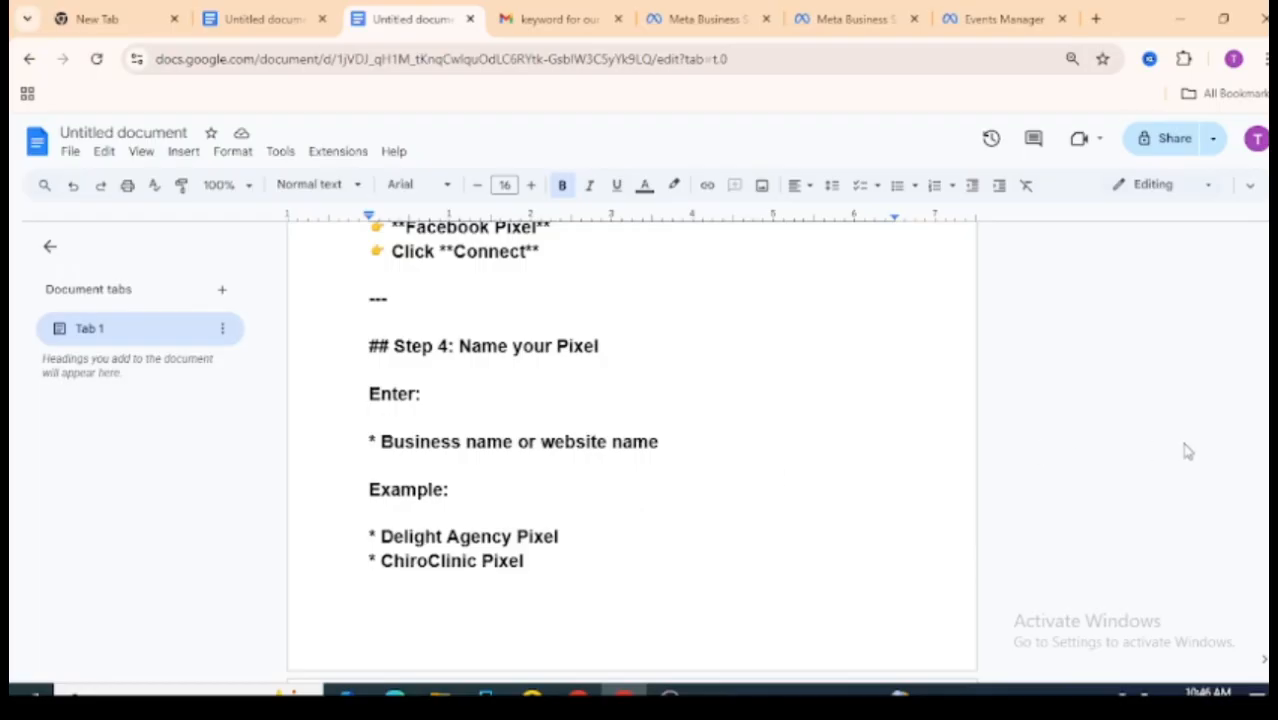
{"action": "left_click_drag", "start_coordinate": [1271, 360], "coordinate": [1271, 401]}
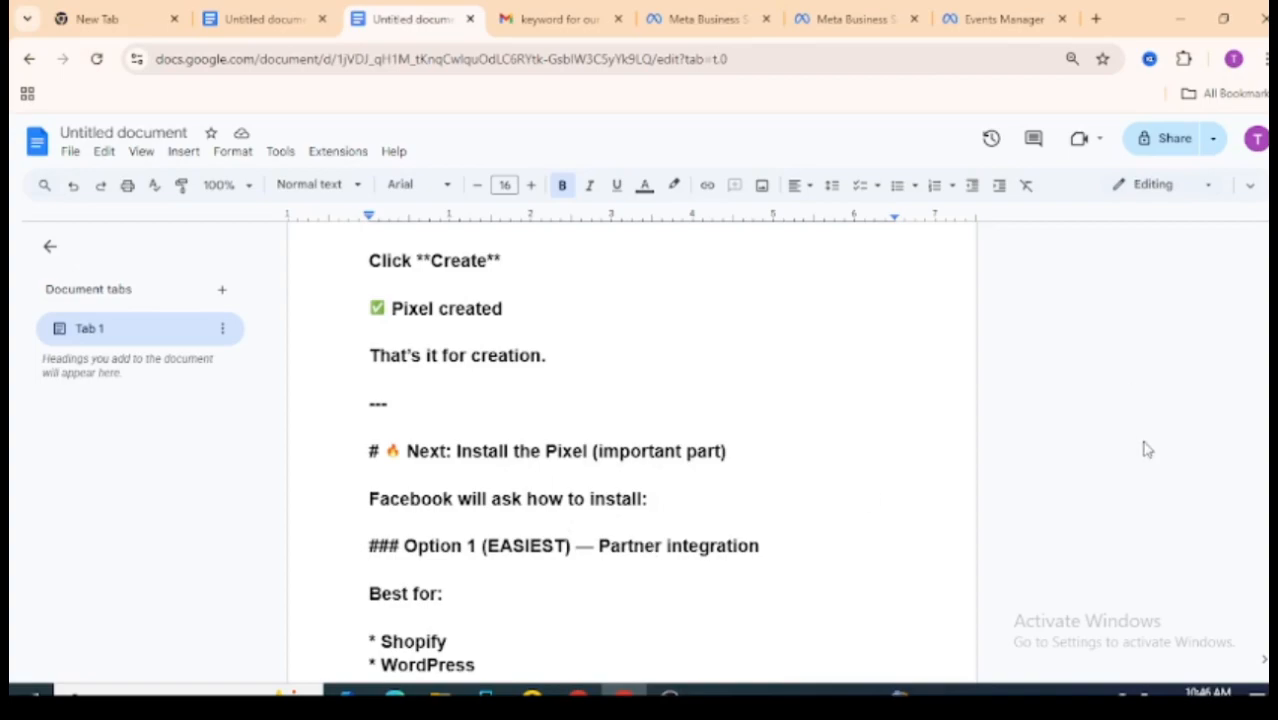
{"action": "scroll", "coordinate": [632, 450], "scroll_direction": "down", "scroll_amount": 4}
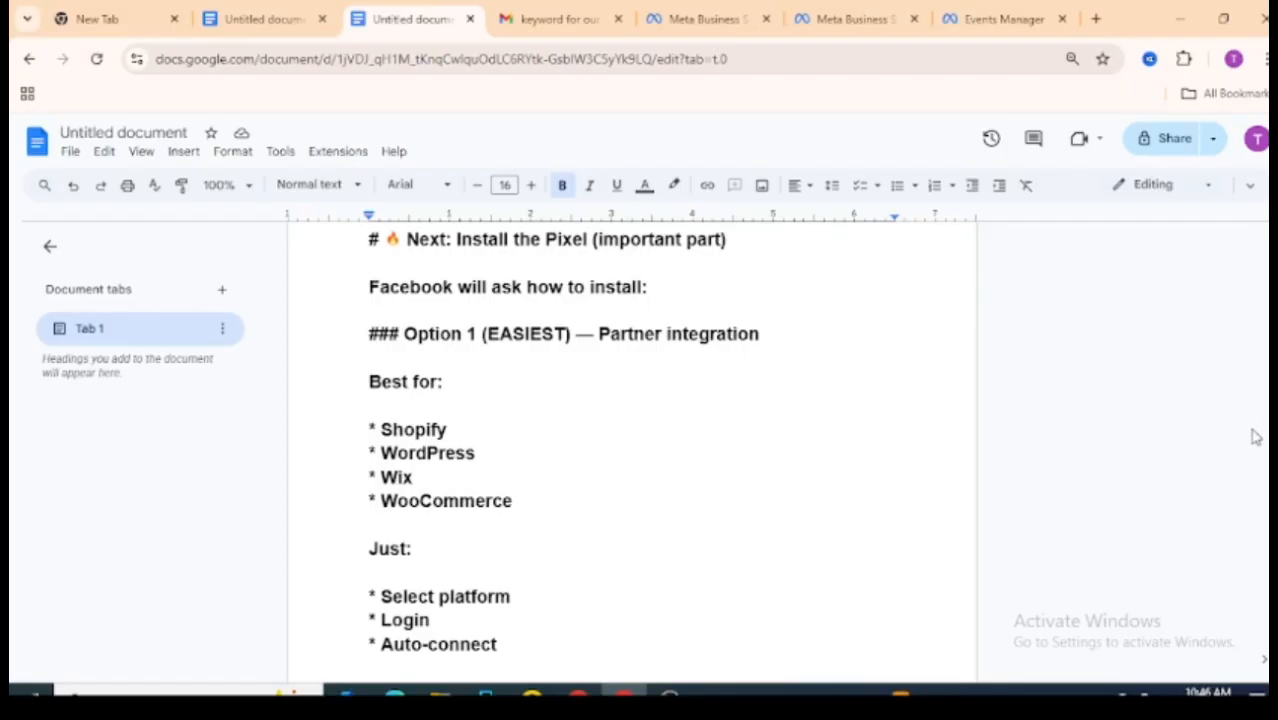
{"action": "scroll", "coordinate": [632, 450], "scroll_direction": "down", "scroll_amount": 10}
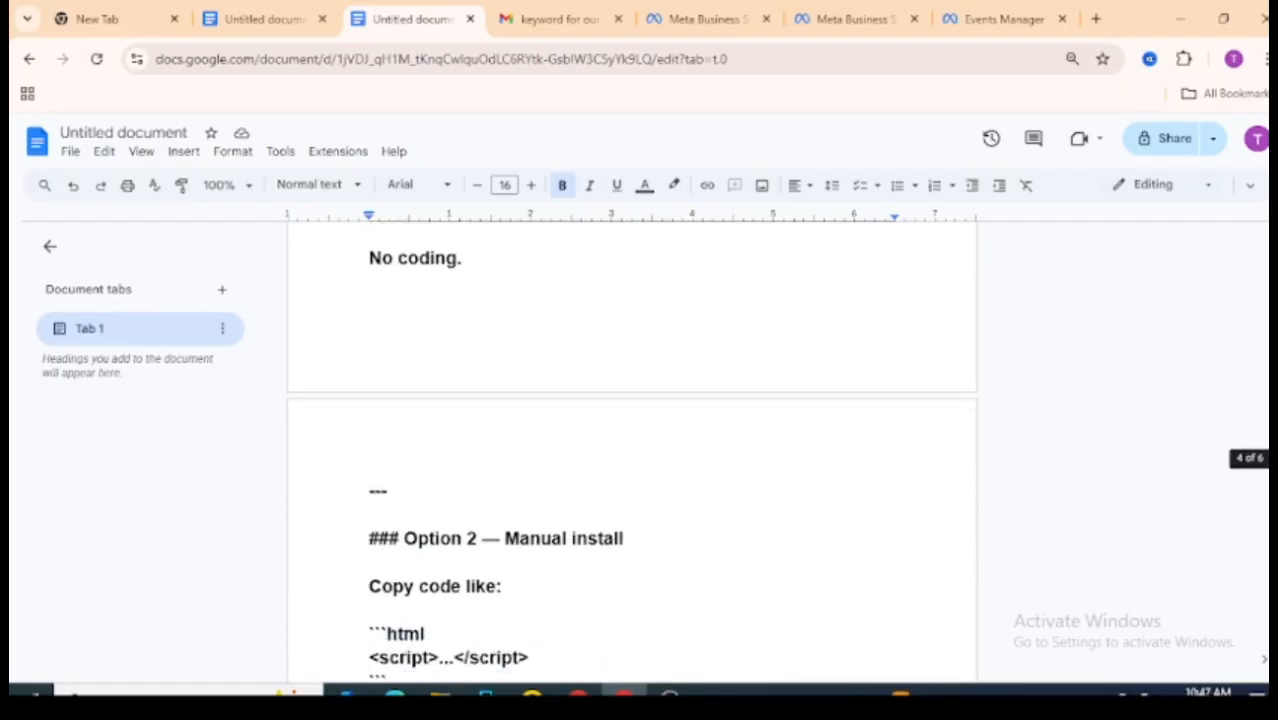
{"action": "scroll", "coordinate": [1098, 462], "scroll_direction": "down", "scroll_amount": 1}
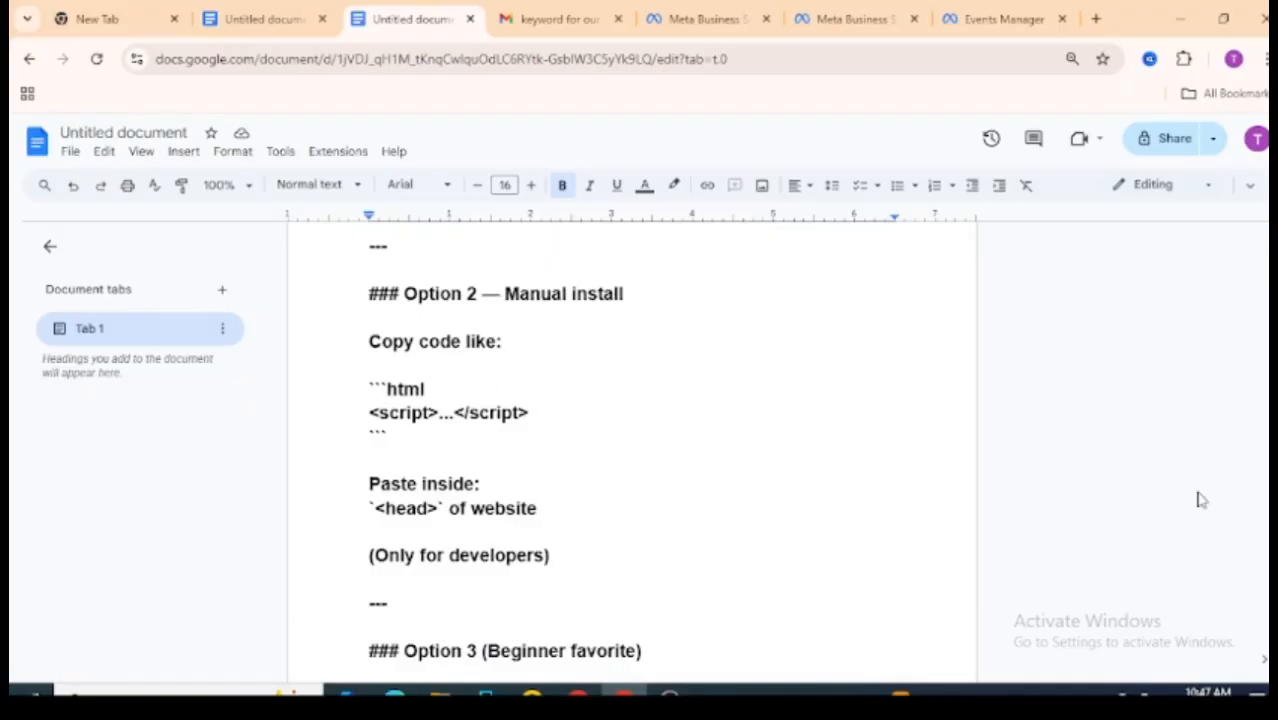
{"action": "scroll", "coordinate": [632, 450], "scroll_direction": "up", "scroll_amount": 7}
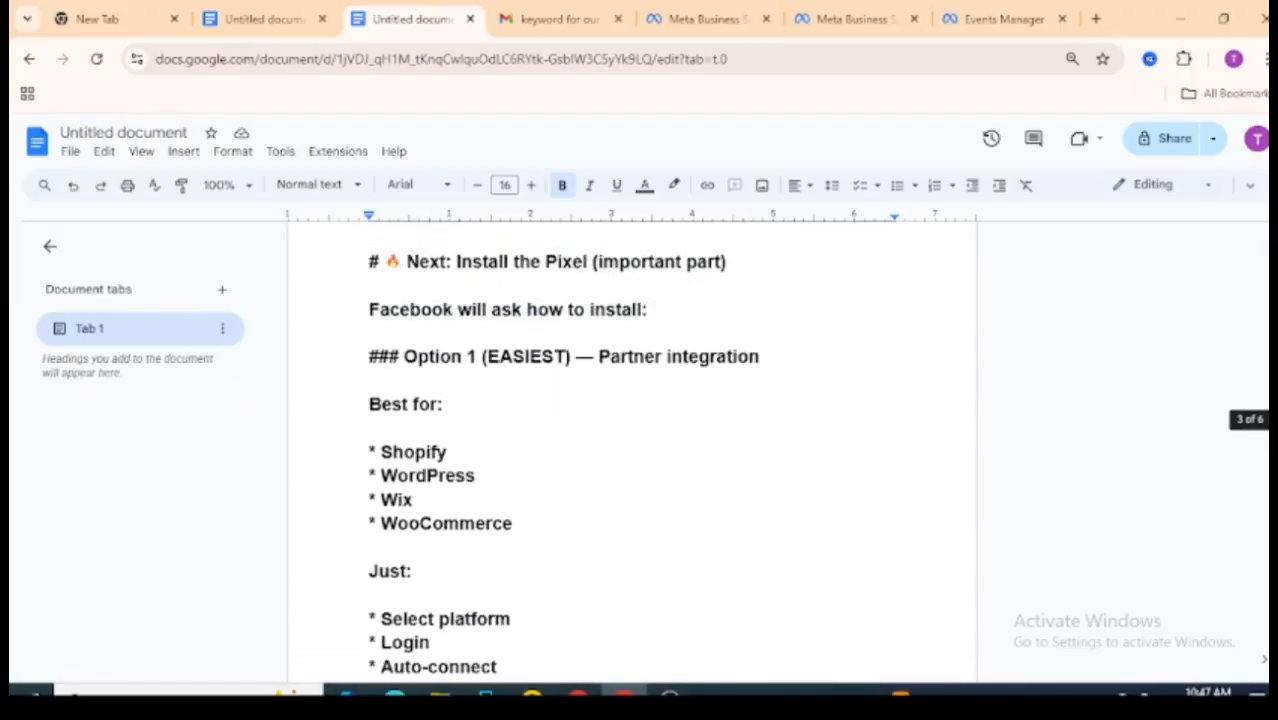
{"action": "scroll", "coordinate": [632, 450], "scroll_direction": "up", "scroll_amount": 3}
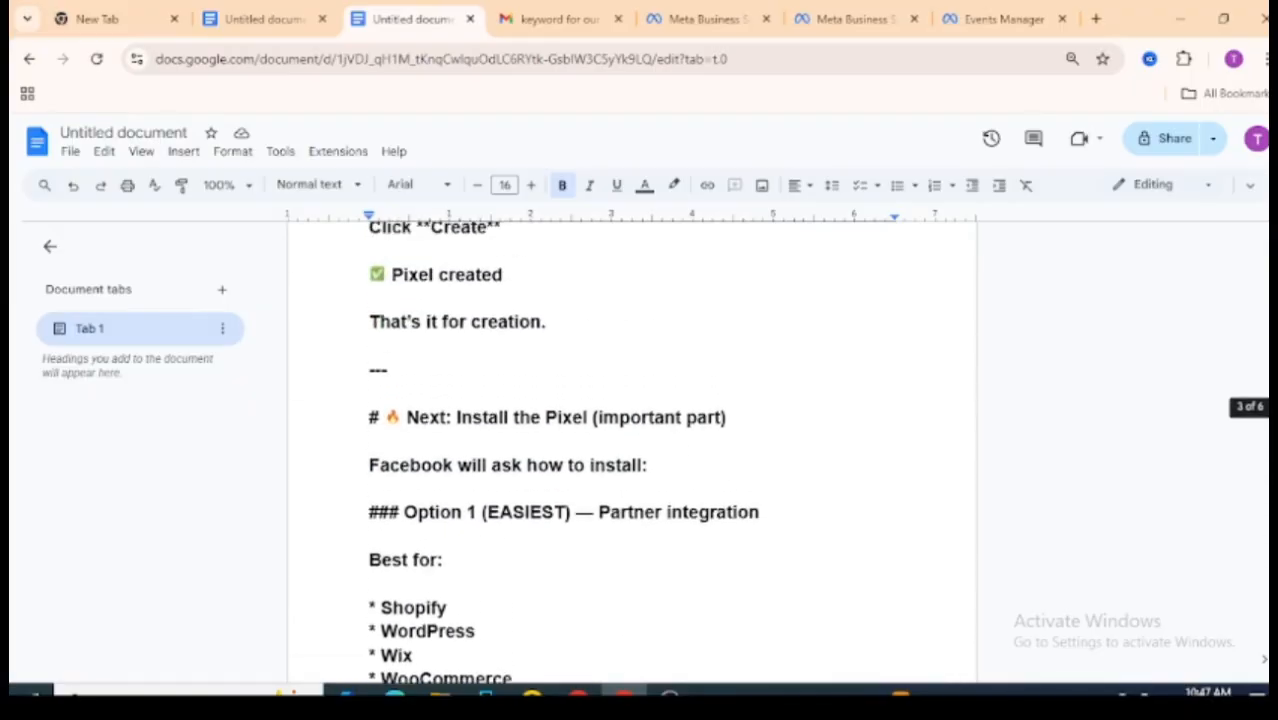
{"action": "scroll", "coordinate": [632, 450], "scroll_direction": "up", "scroll_amount": 5}
{"action": "scroll", "coordinate": [632, 450], "scroll_direction": "down", "scroll_amount": 2}
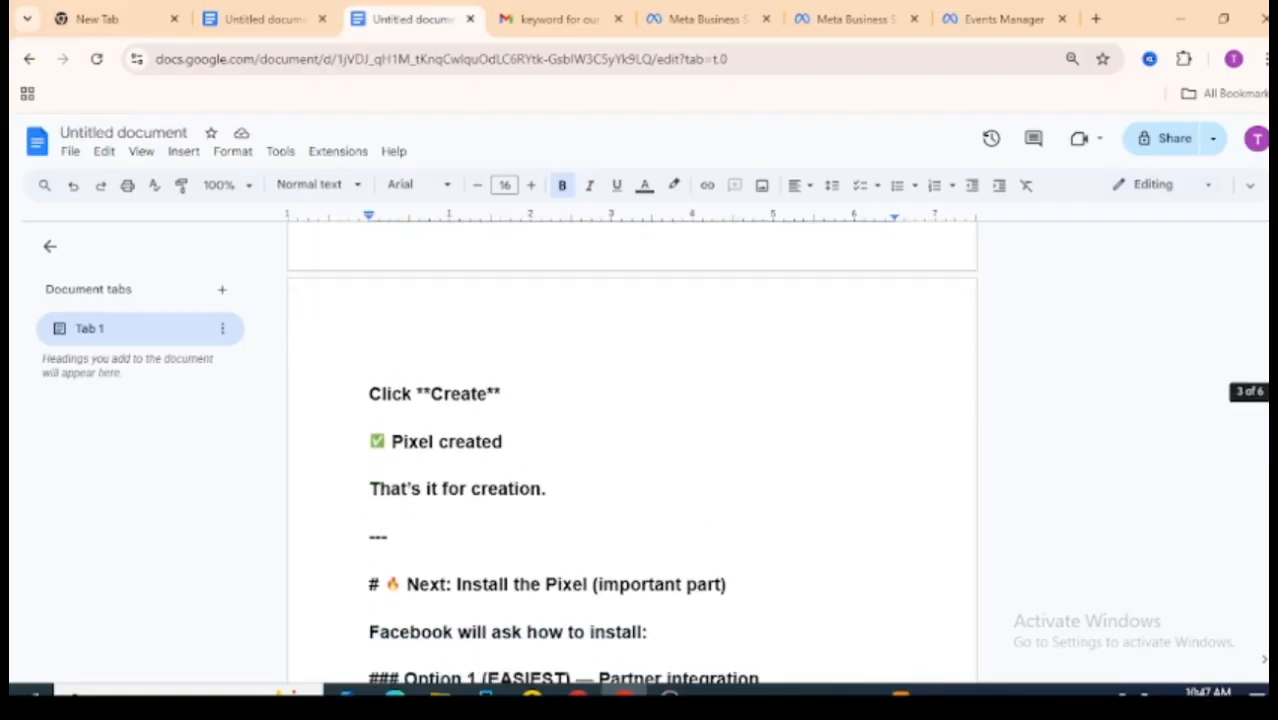
{"action": "scroll", "coordinate": [632, 450], "scroll_direction": "down", "scroll_amount": 5}
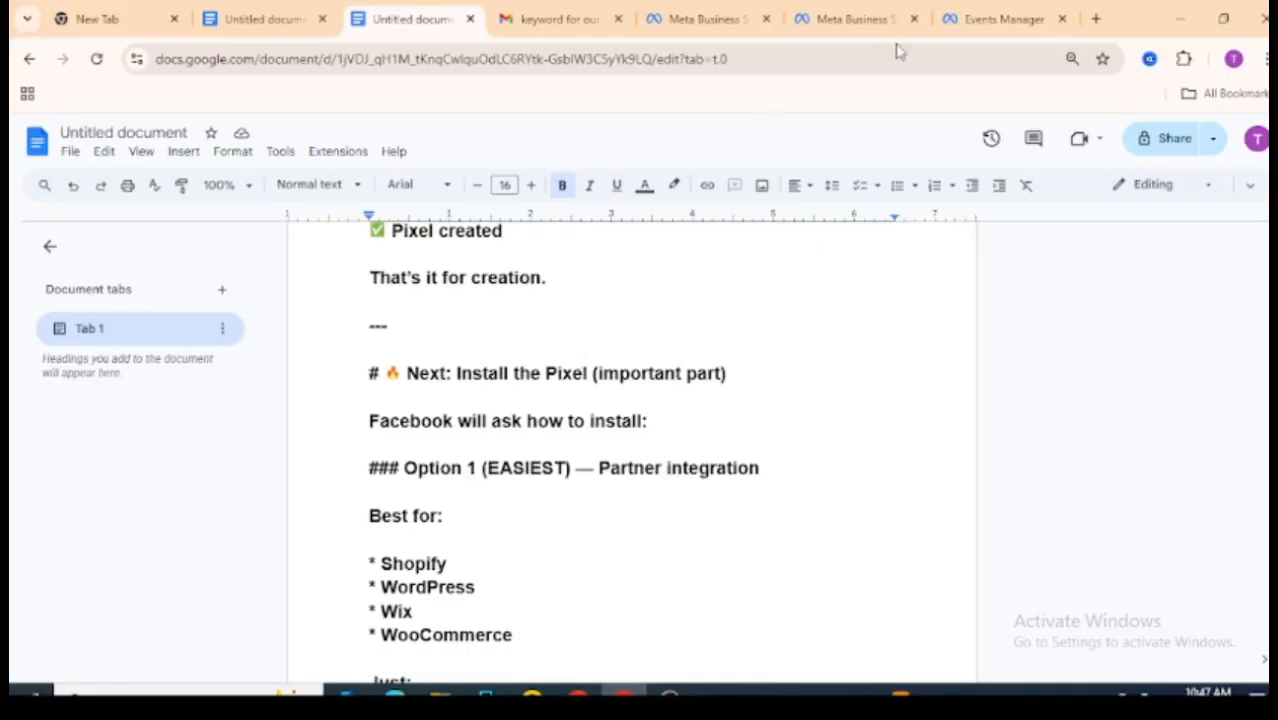
{"action": "left_click", "coordinate": [961, 24]}
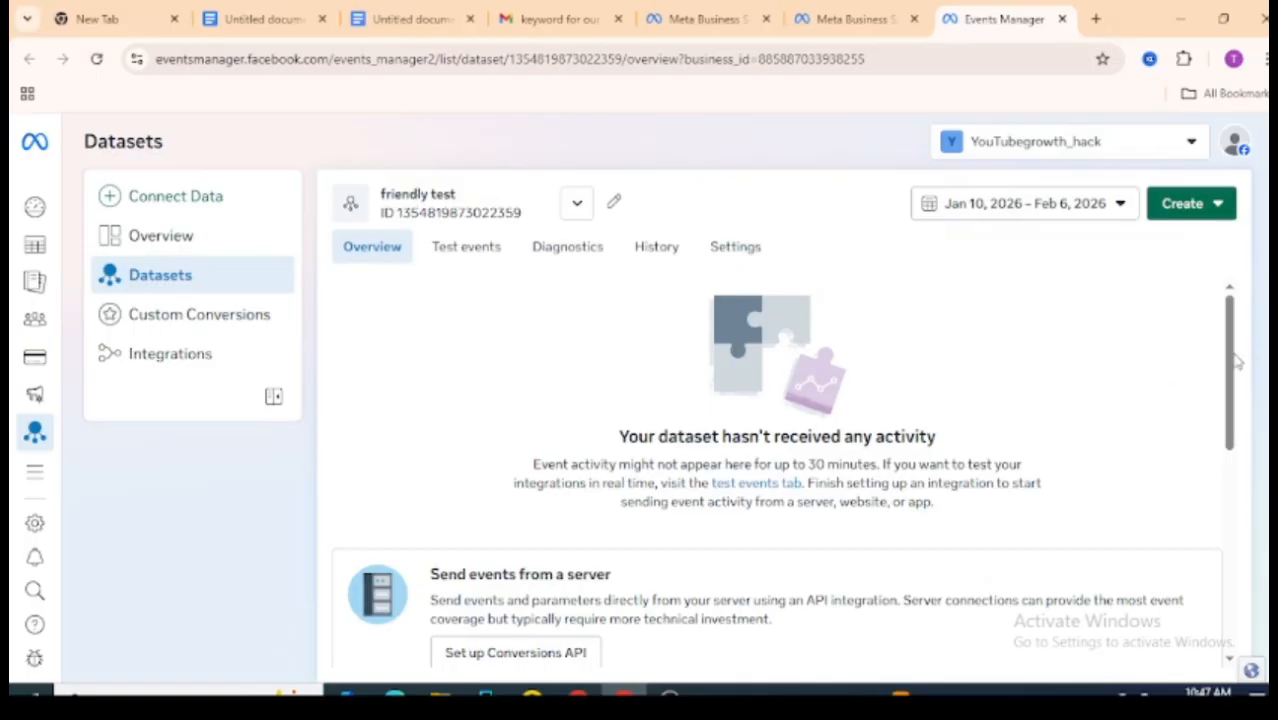
{"action": "left_click_drag", "start_coordinate": [1230, 362], "coordinate": [1239, 465]}
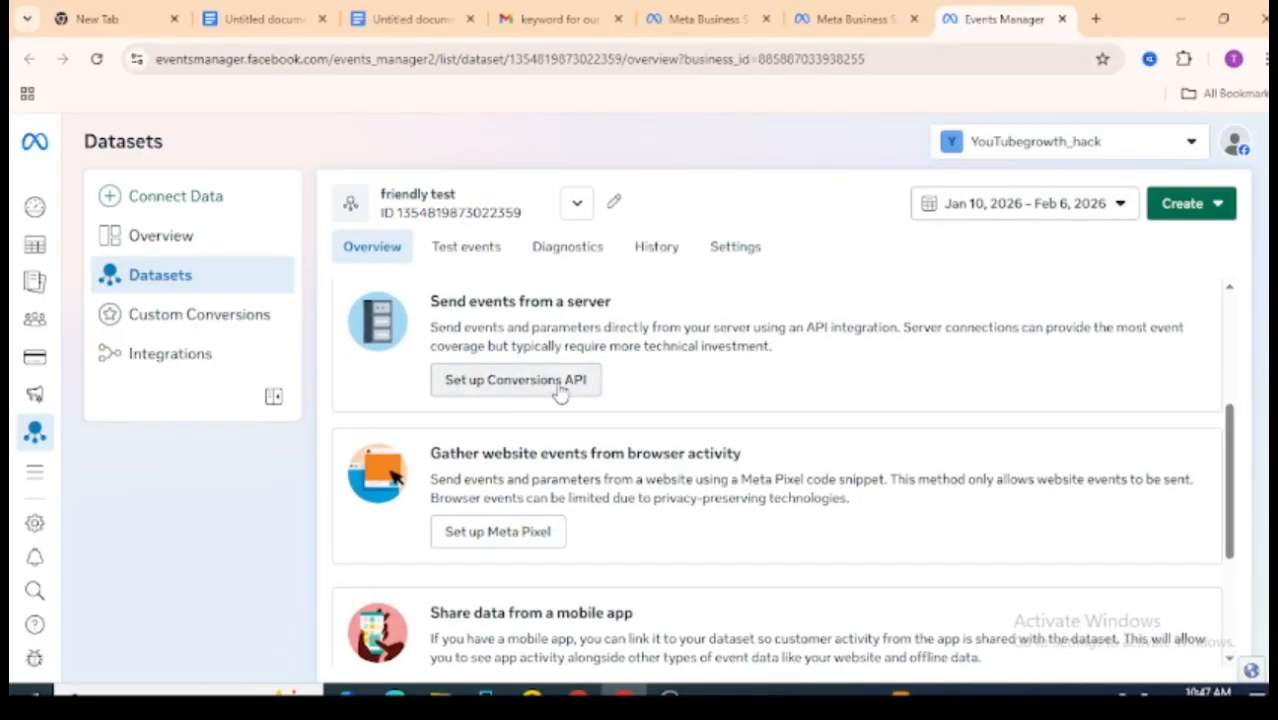
{"action": "left_click", "coordinate": [522, 390]}
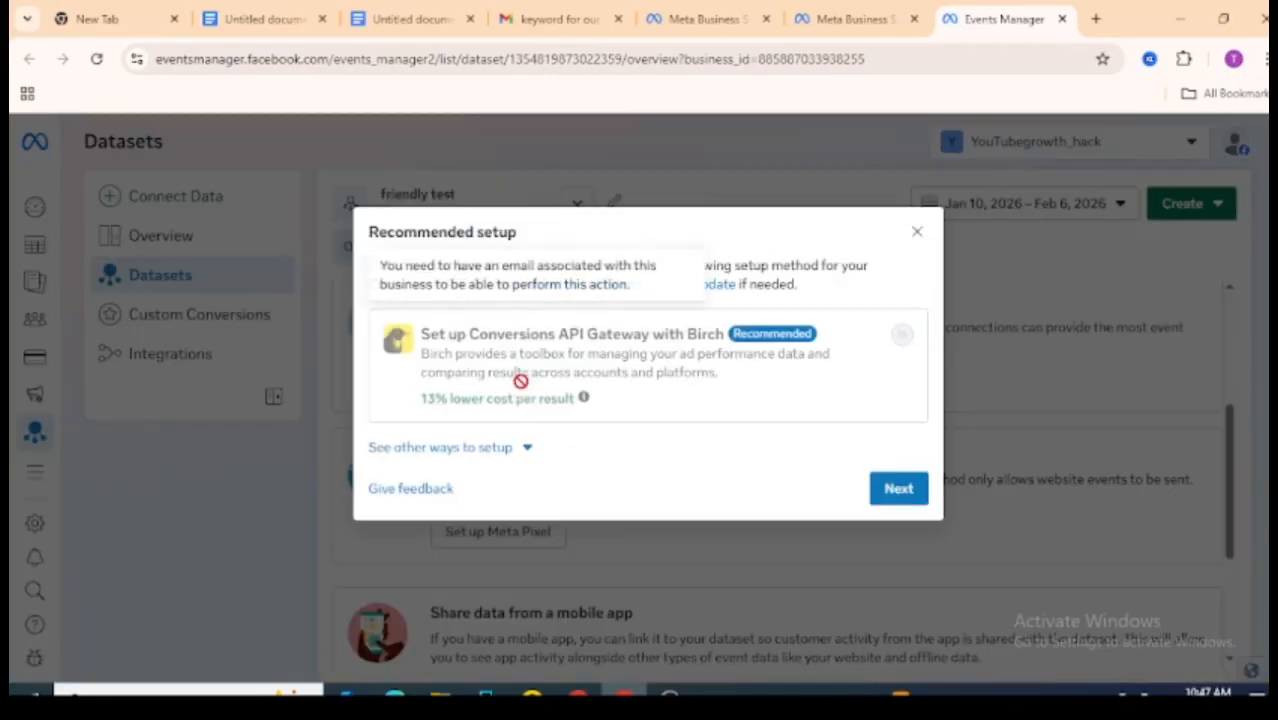
{"action": "left_click", "coordinate": [914, 236]}
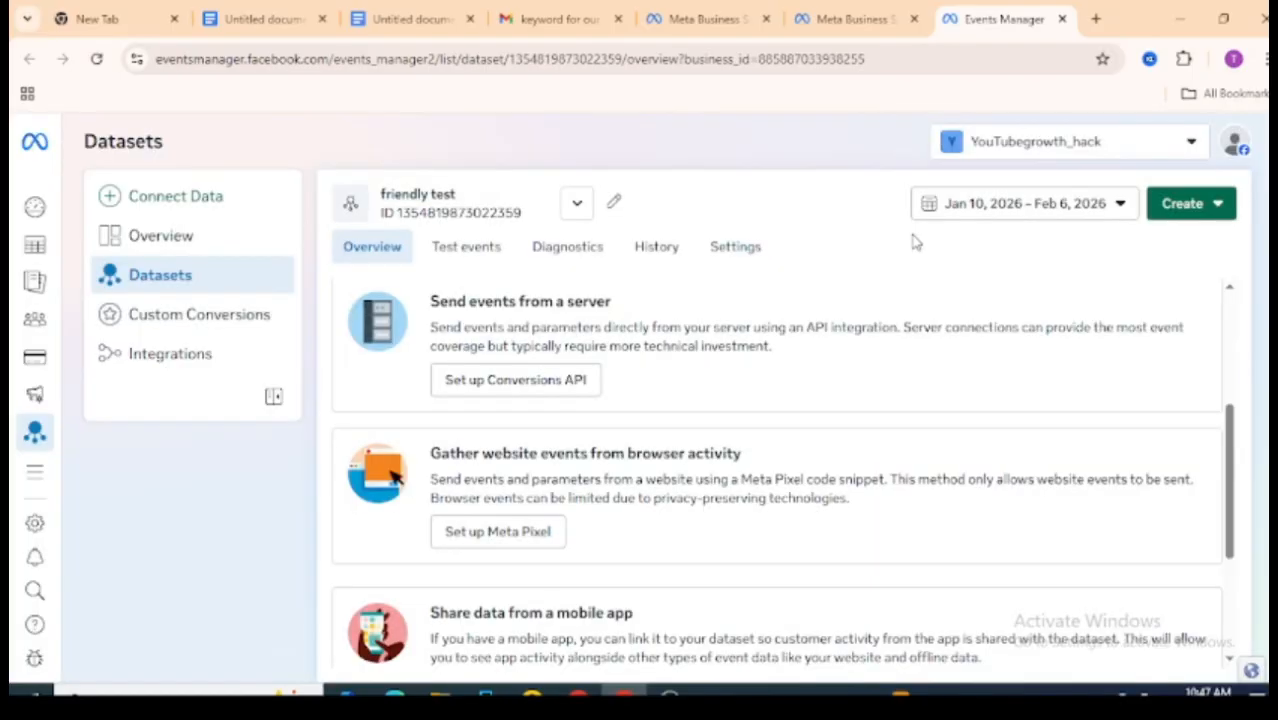
Step: Try the partner integration route for the friendly test Meta Pixel, choosing Shopify as the partner
{"action": "left_click", "coordinate": [509, 535]}
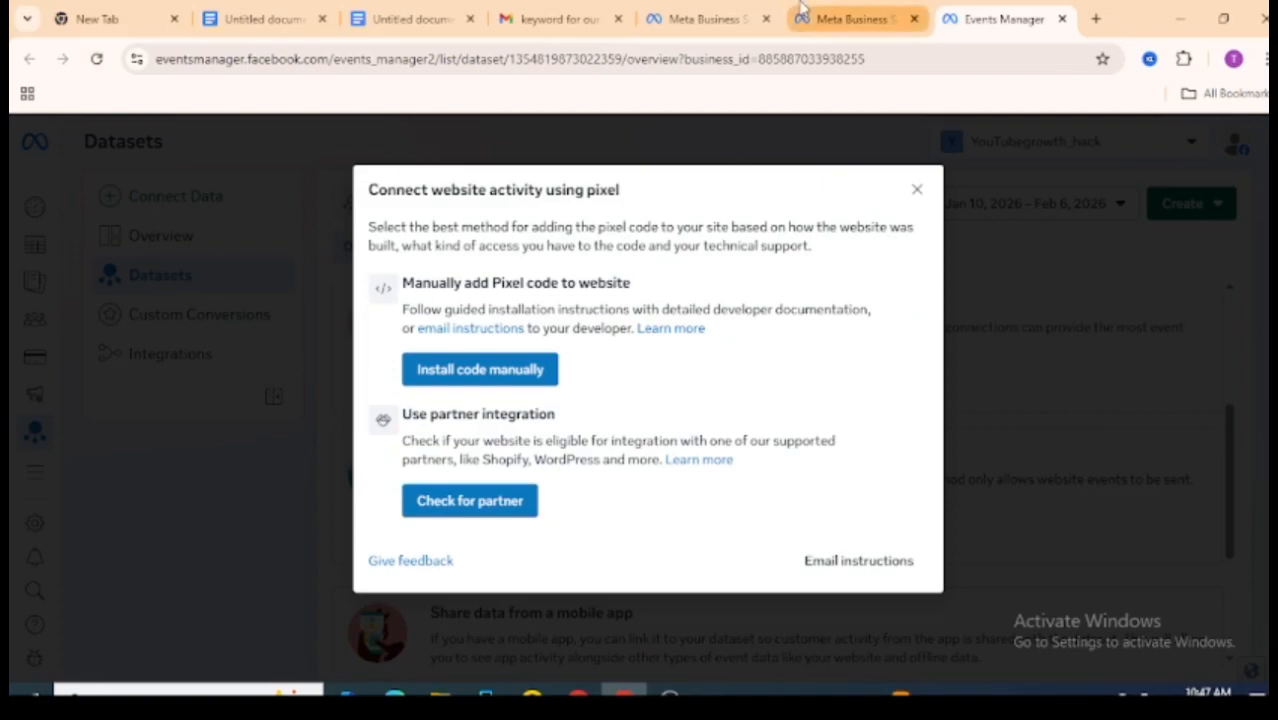
{"action": "left_click", "coordinate": [376, 14]}
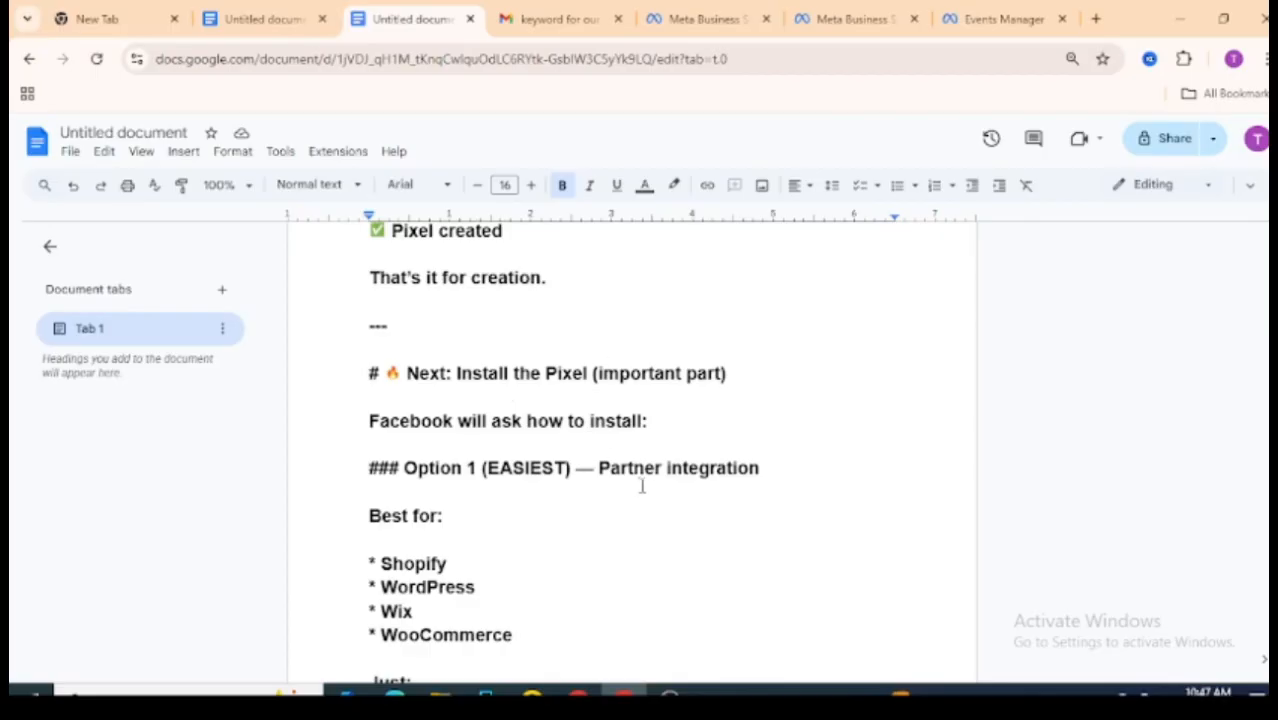
{"action": "left_click", "coordinate": [951, 28]}
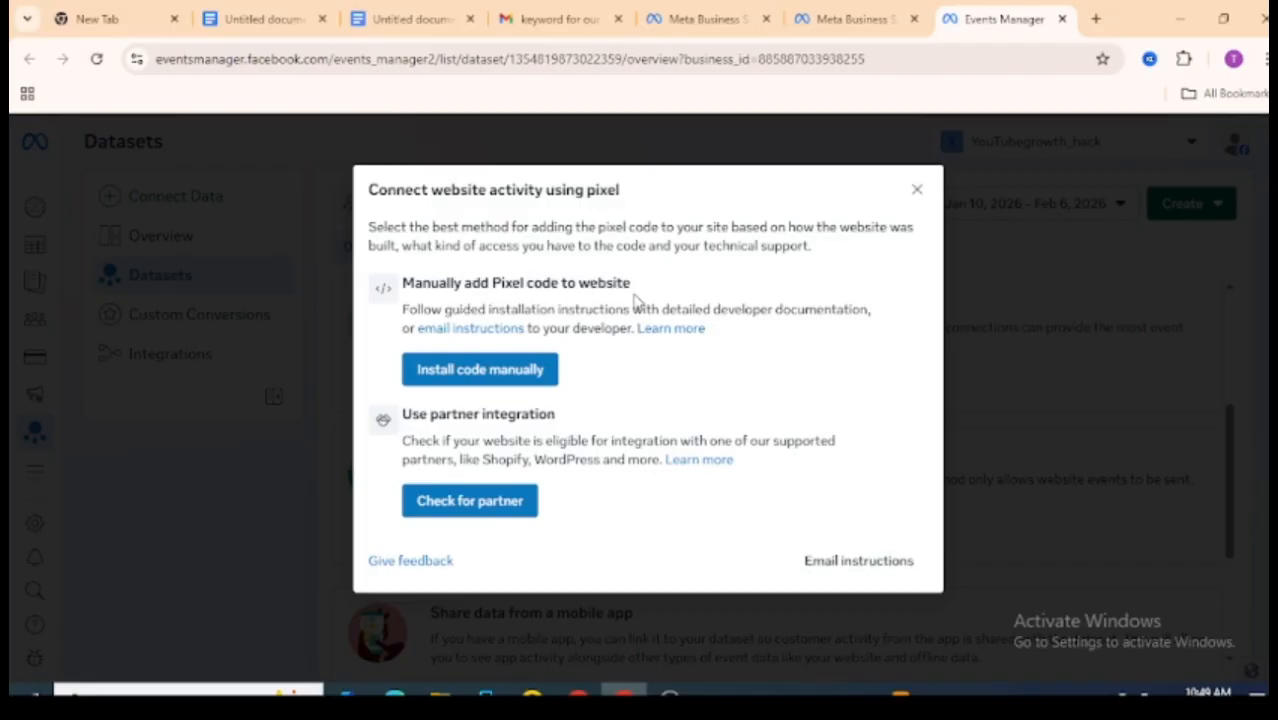
{"action": "left_click", "coordinate": [527, 502]}
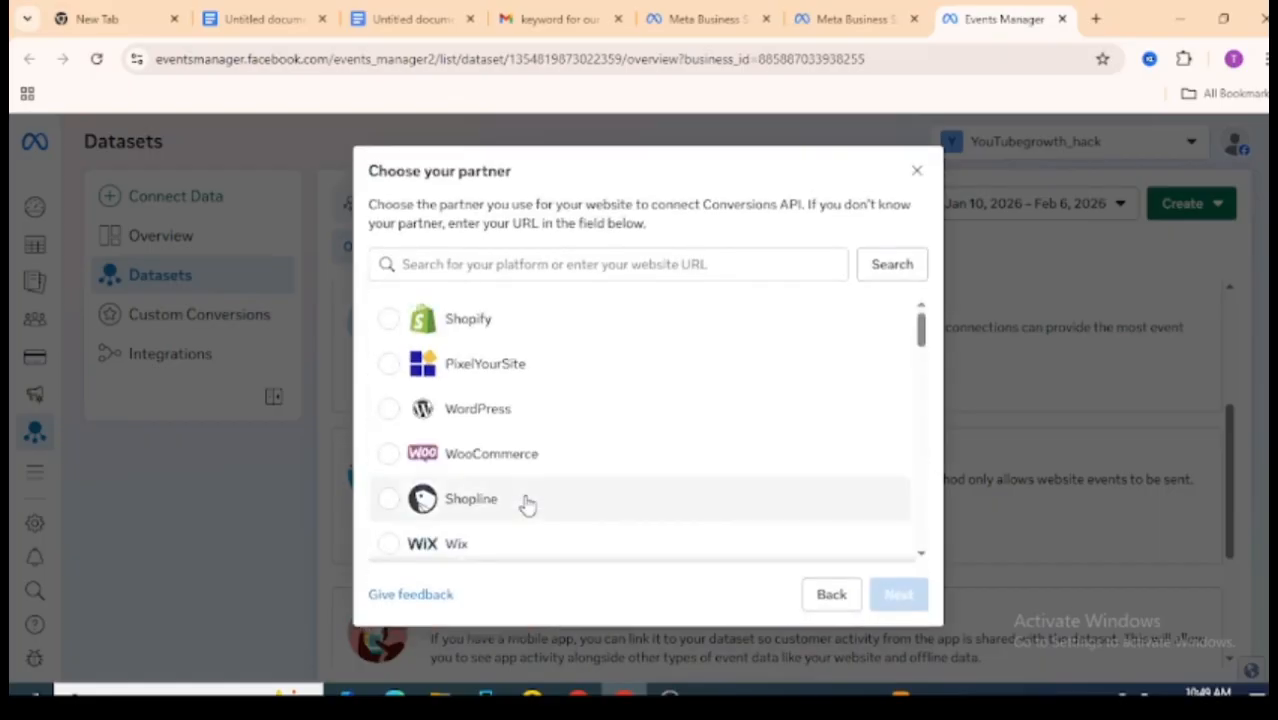
{"action": "left_click", "coordinate": [515, 328]}
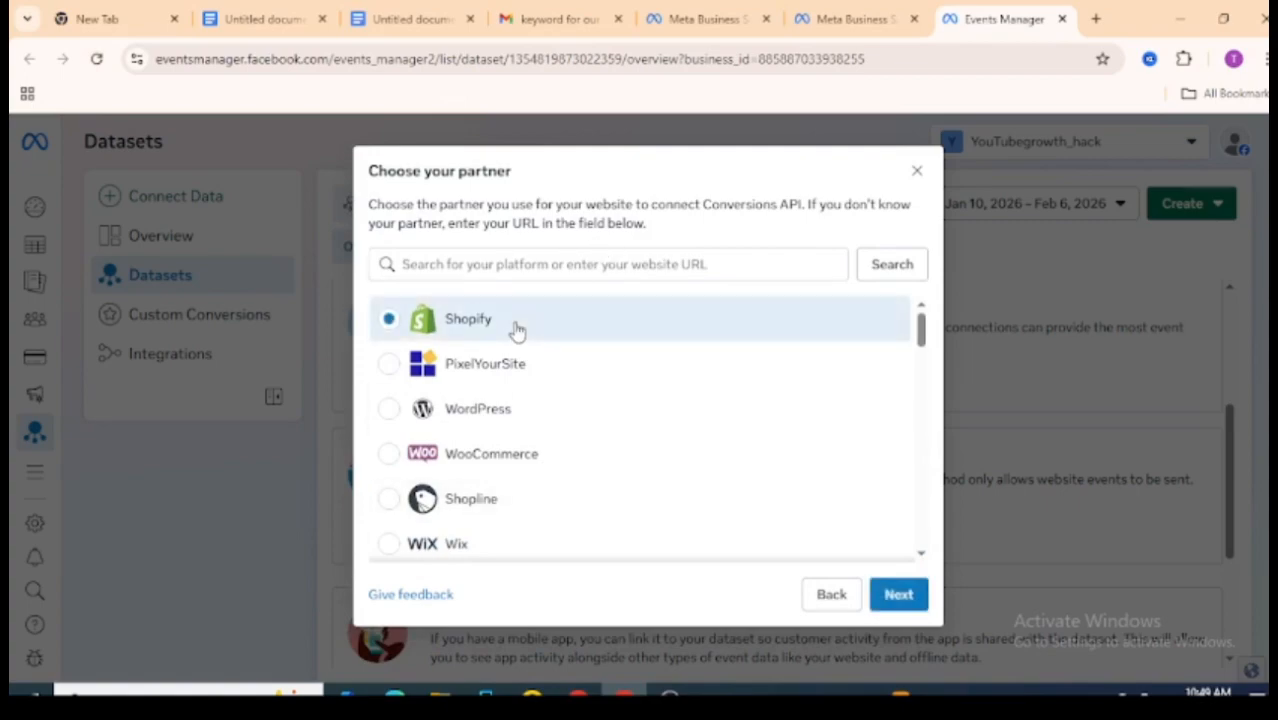
{"action": "left_click", "coordinate": [899, 604]}
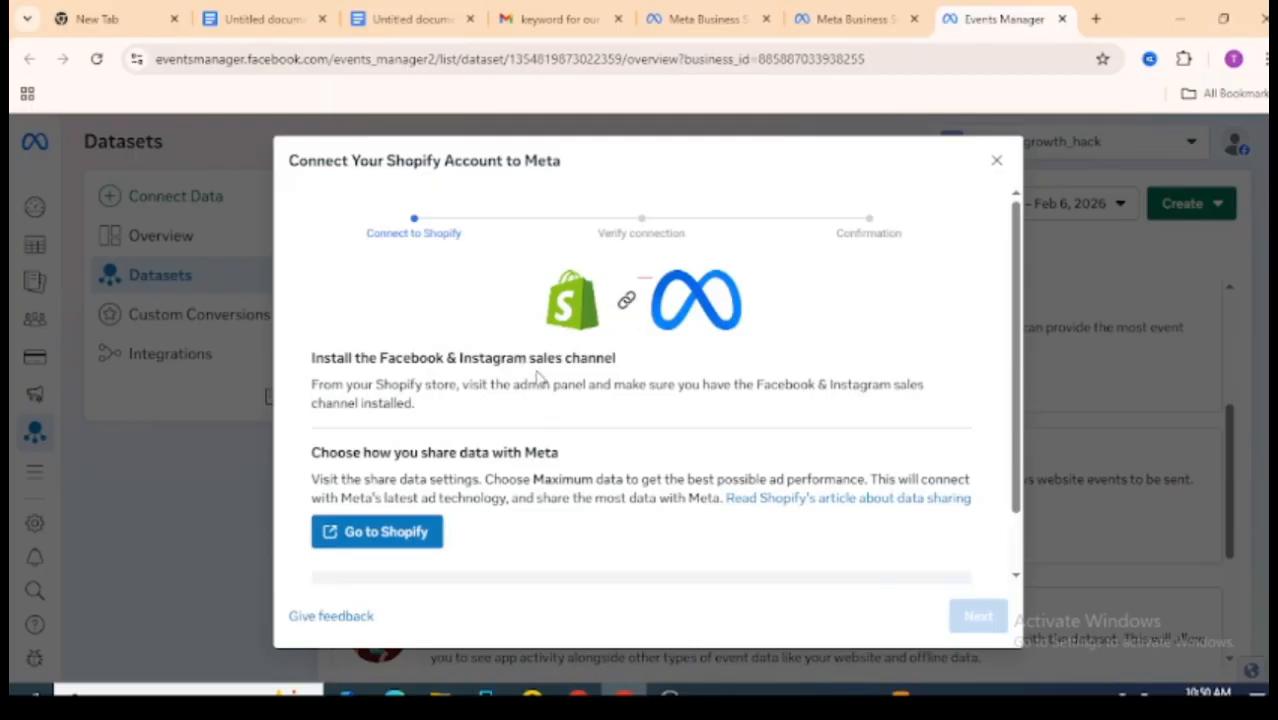
{"action": "left_click_drag", "start_coordinate": [1019, 260], "coordinate": [1025, 412]}
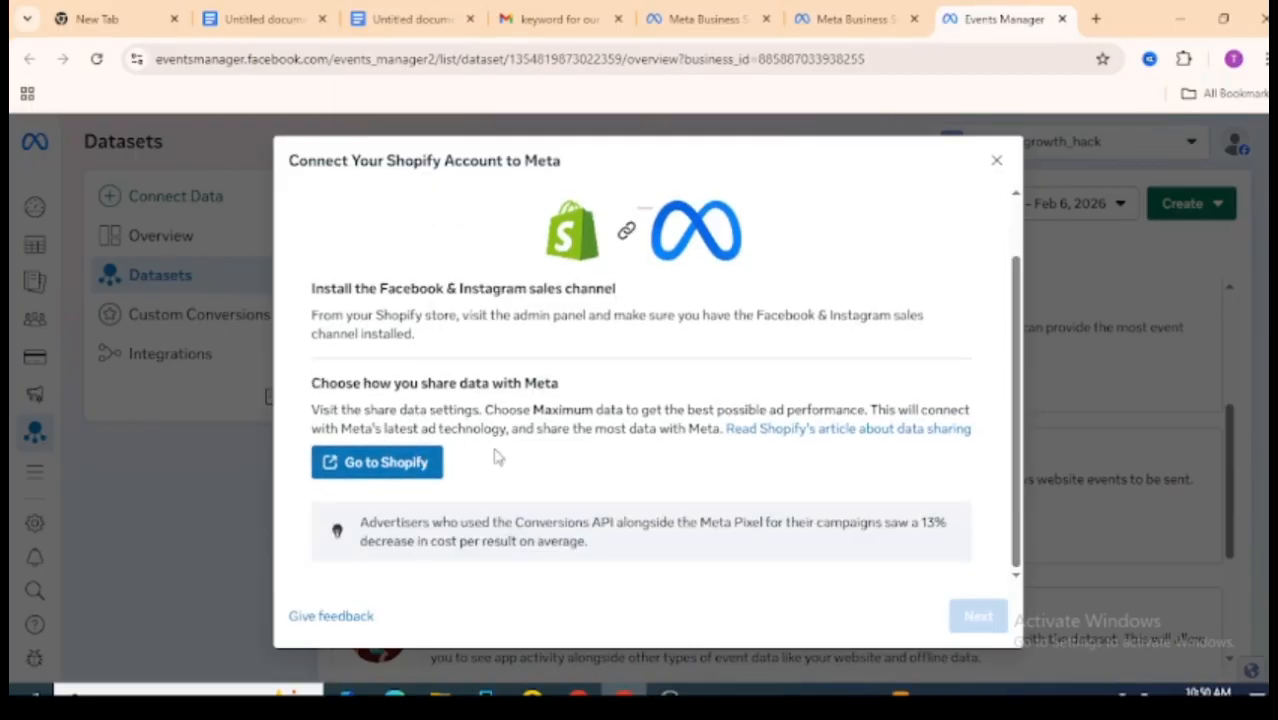
{"action": "left_click", "coordinate": [990, 160]}
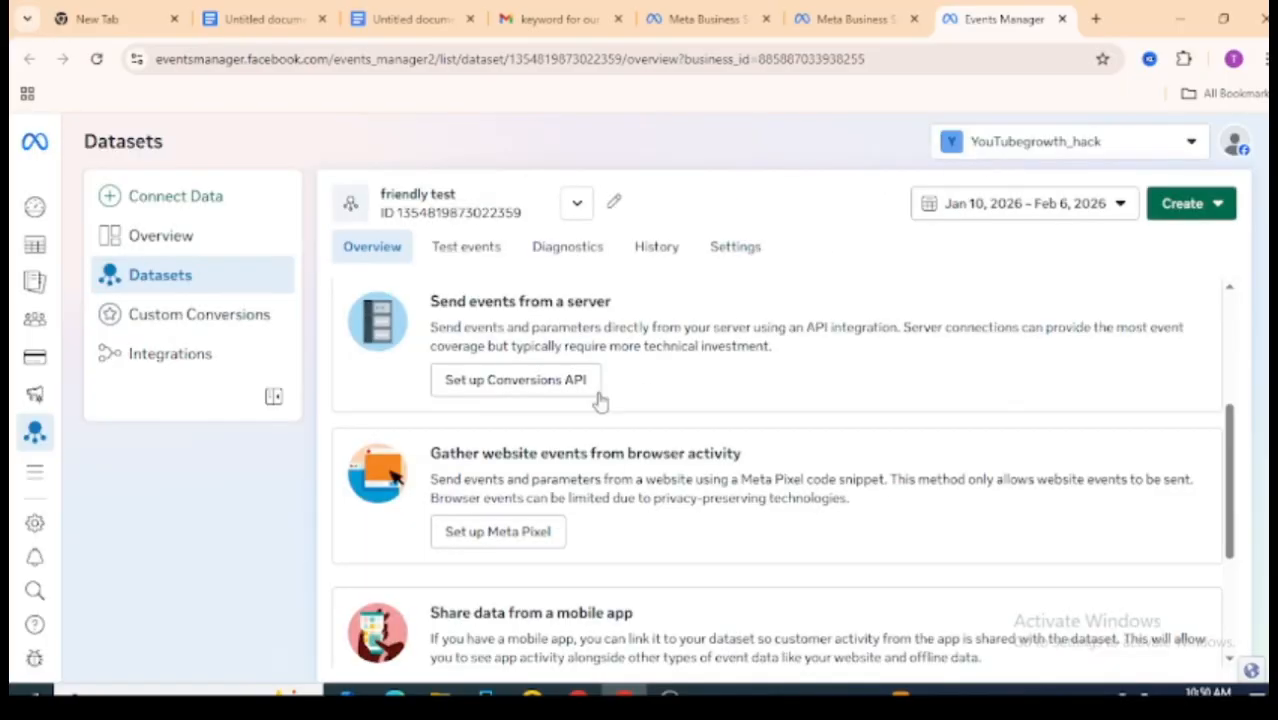
Step: Set up the Meta Pixel for friendly test by installing code manually and copy the base code
{"action": "left_click", "coordinate": [546, 535]}
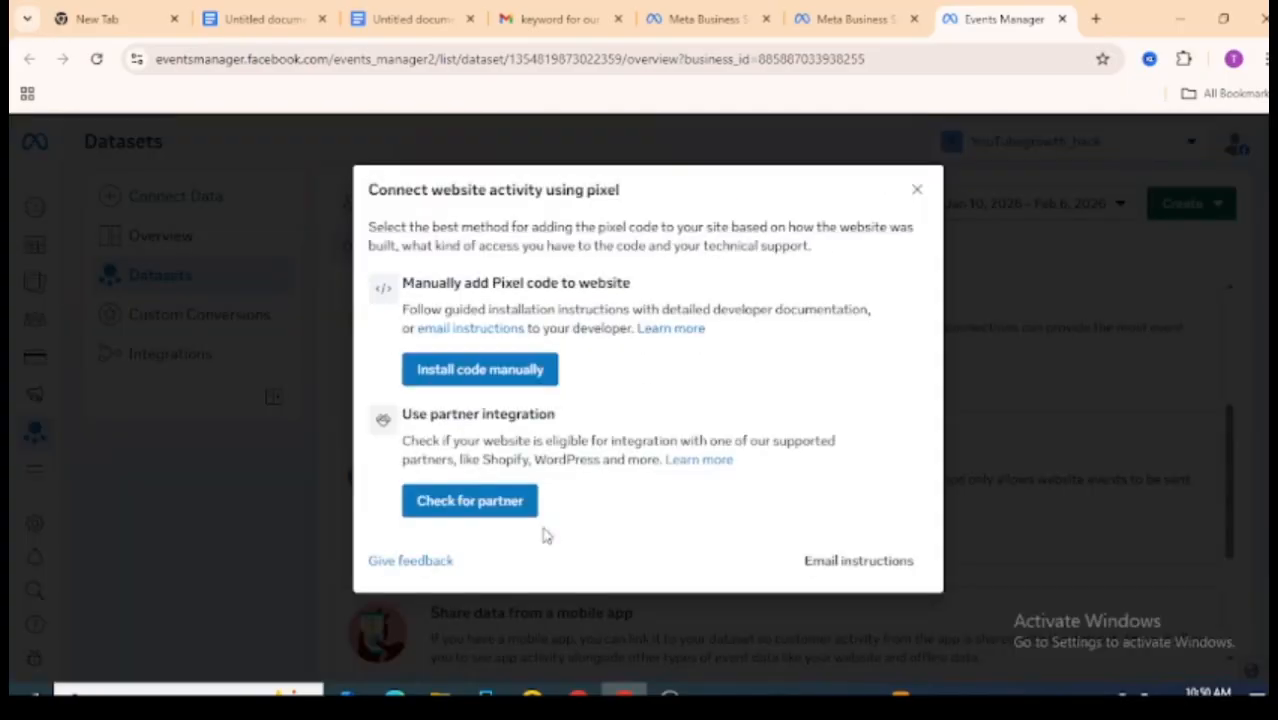
{"action": "left_click", "coordinate": [512, 370]}
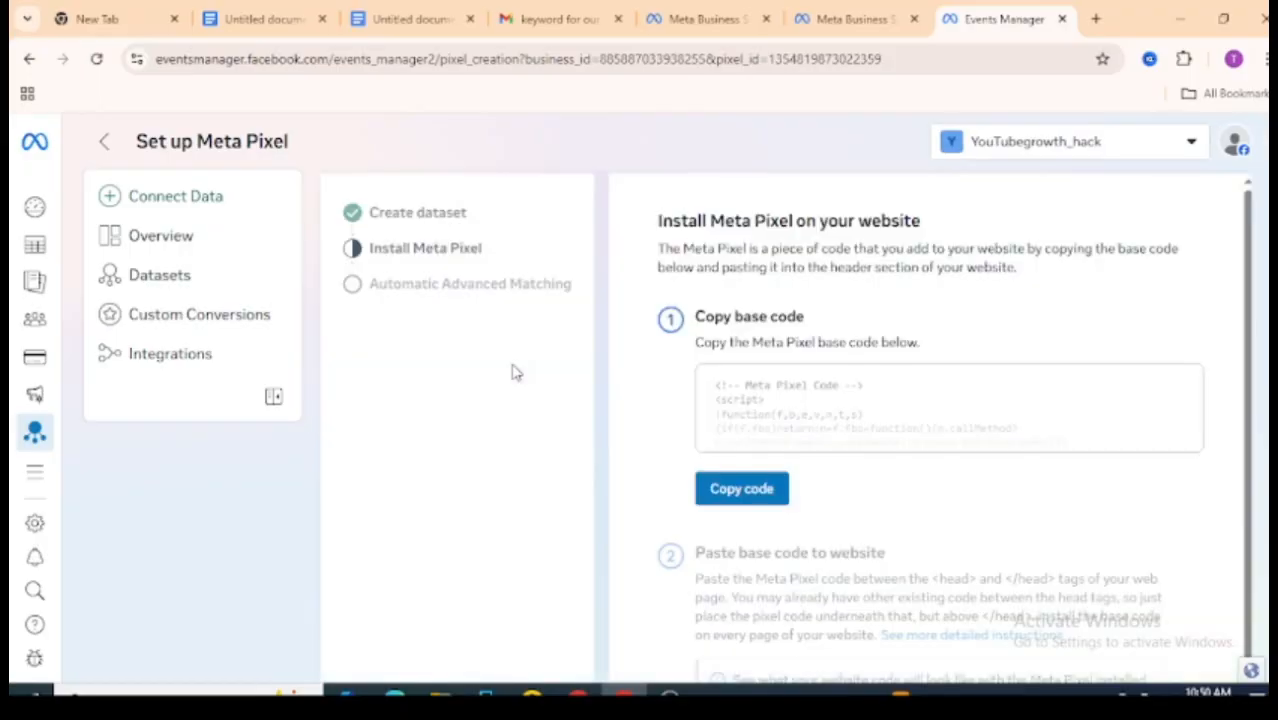
{"action": "left_click", "coordinate": [745, 496]}
{"action": "scroll", "coordinate": [773, 267], "scroll_direction": "down", "scroll_amount": 3}
{"action": "scroll", "coordinate": [773, 267], "scroll_direction": "up", "scroll_amount": 3}
{"action": "left_click", "coordinate": [712, 490]}
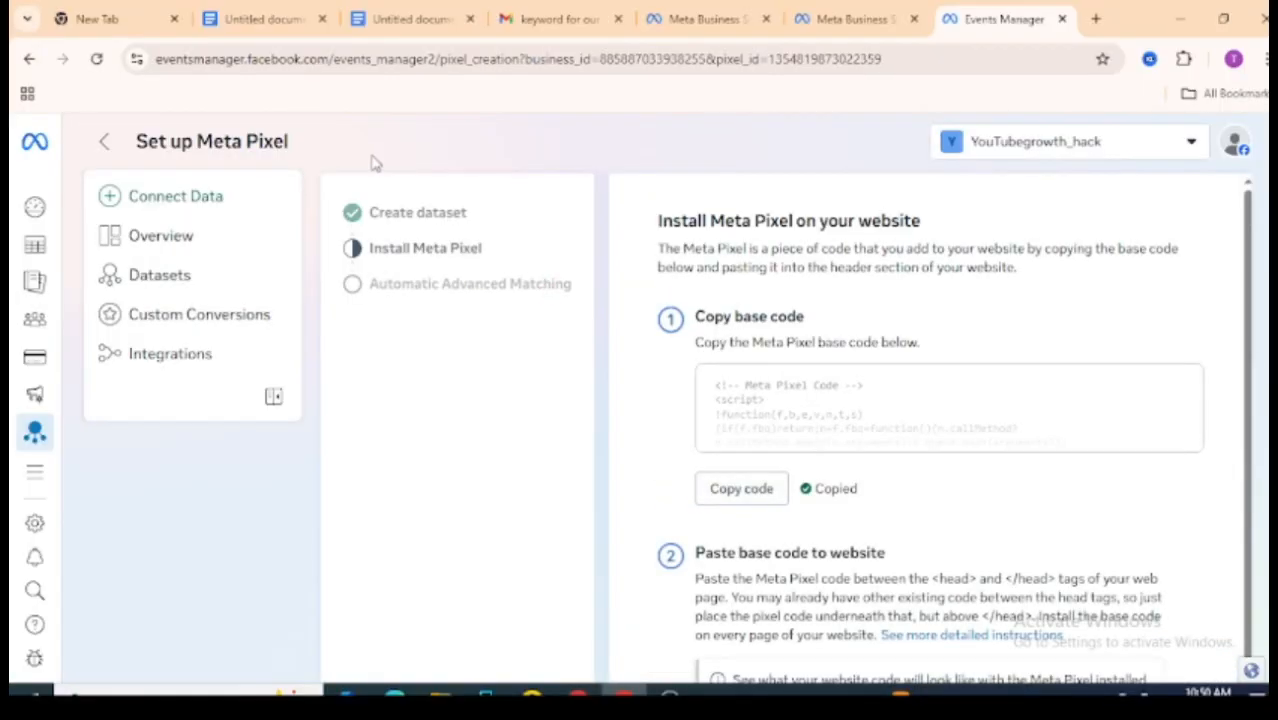
Step: Open the testing dataset's Test events and expand the section for confirming server events
{"action": "left_click", "coordinate": [101, 143]}
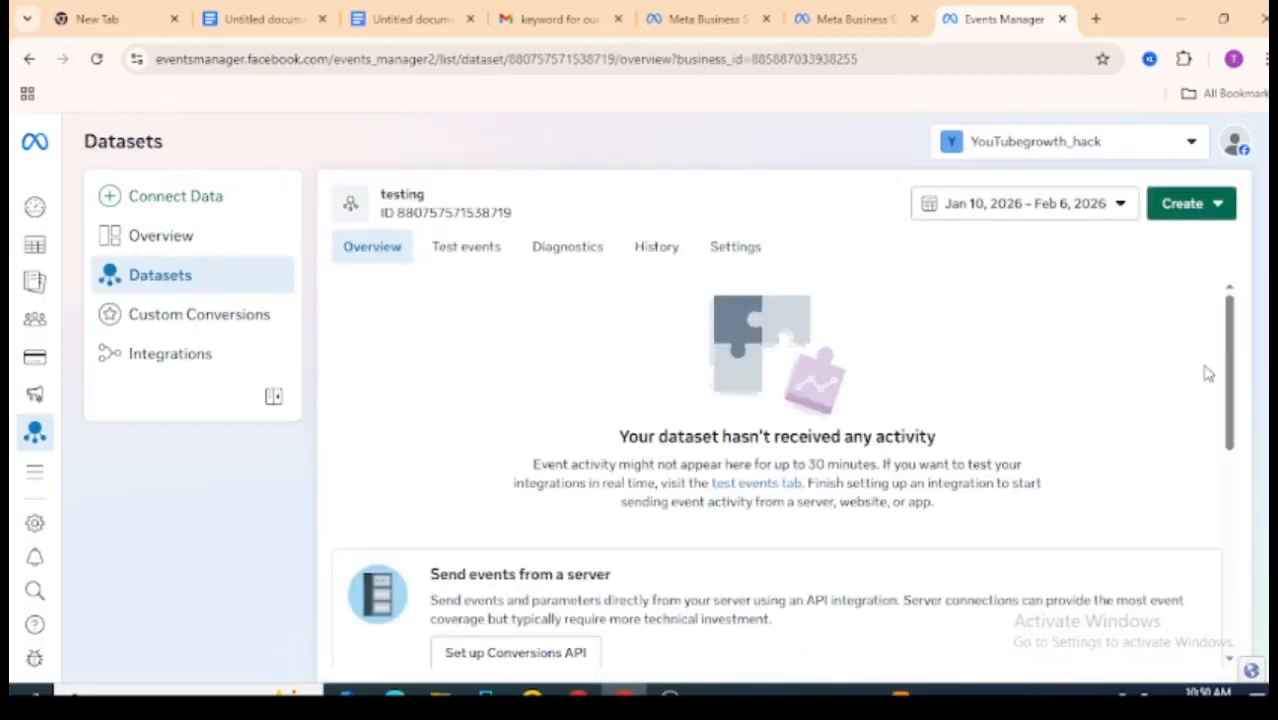
{"action": "left_click_drag", "start_coordinate": [1231, 385], "coordinate": [1236, 550]}
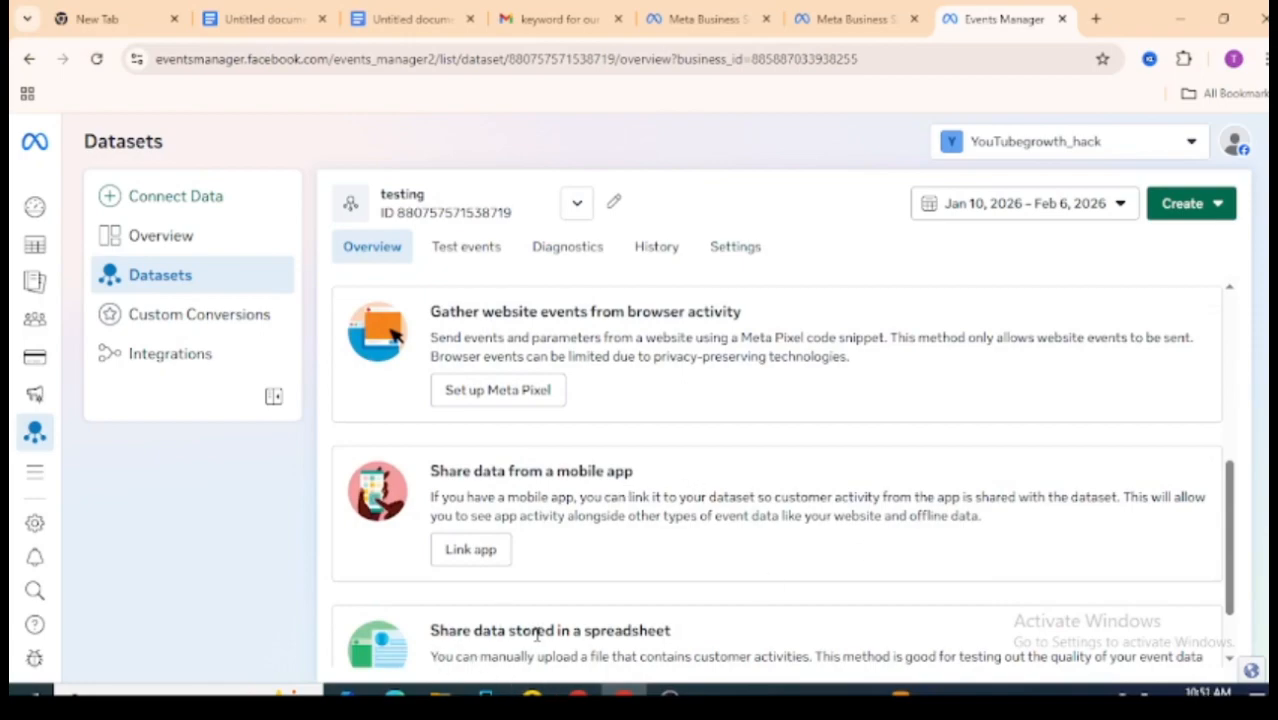
{"action": "left_click_drag", "start_coordinate": [1230, 548], "coordinate": [1230, 480]}
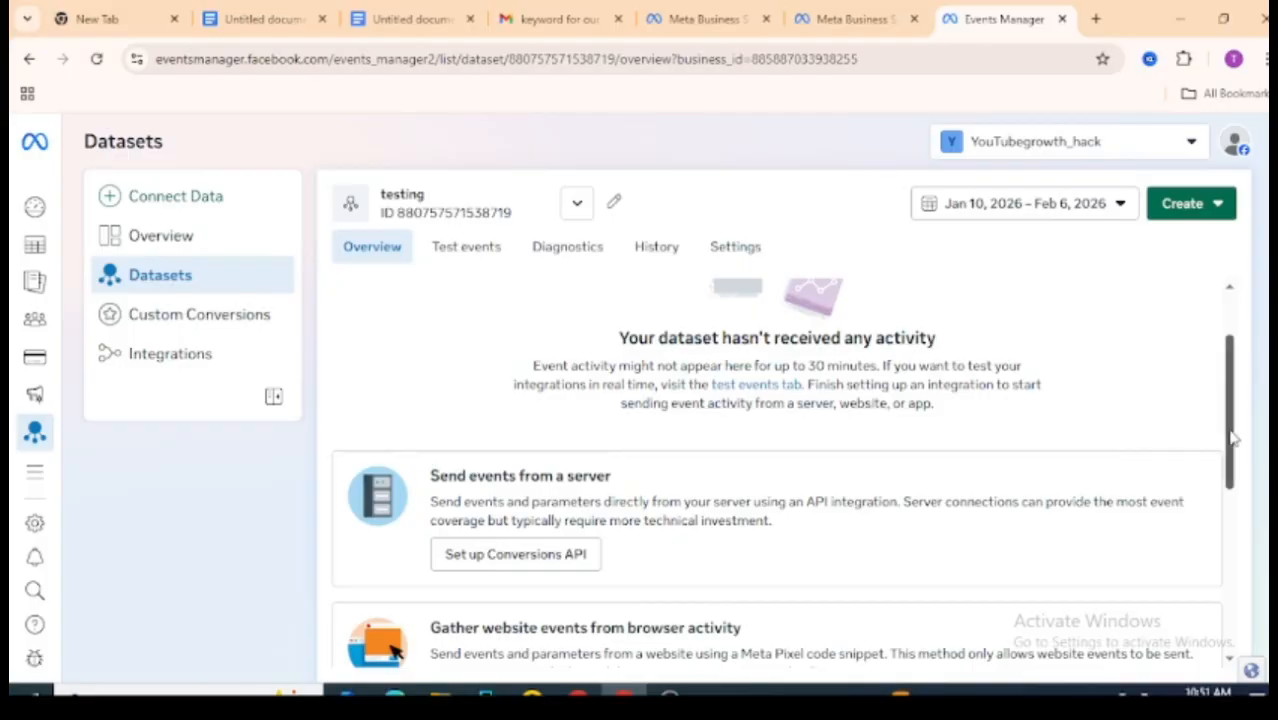
{"action": "left_click_drag", "start_coordinate": [1232, 434], "coordinate": [1258, 660]}
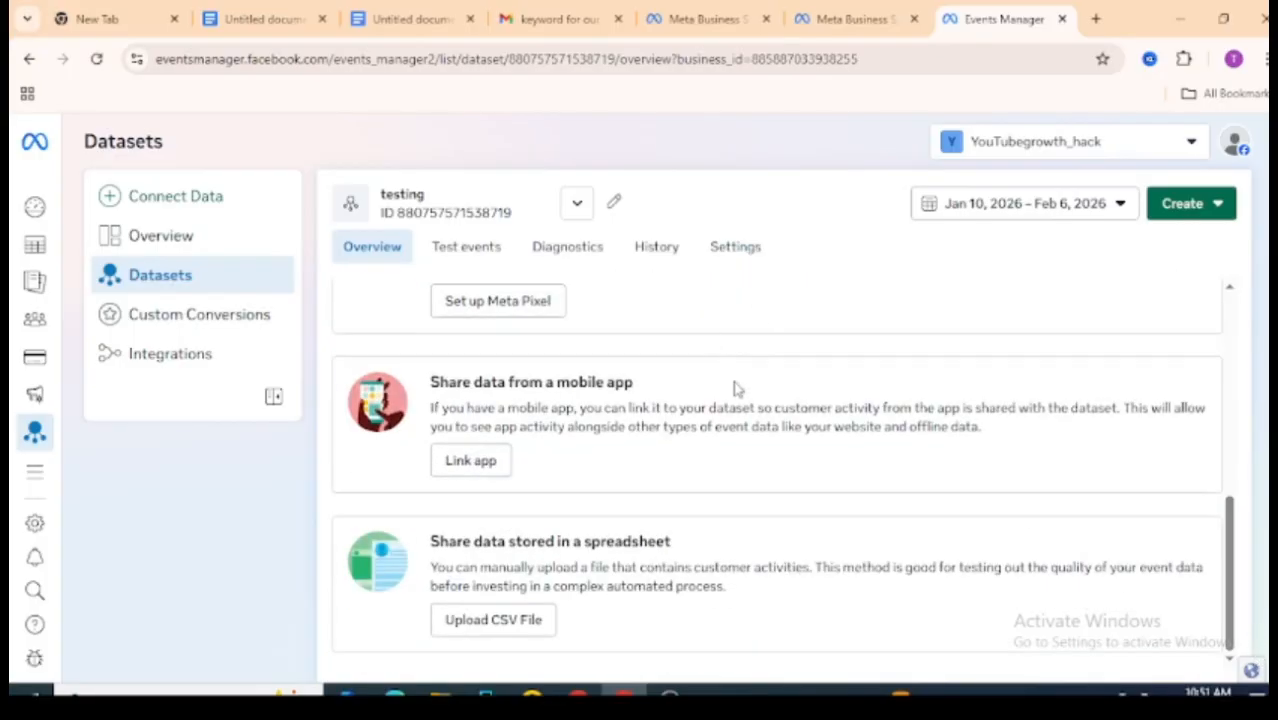
{"action": "left_click", "coordinate": [483, 252]}
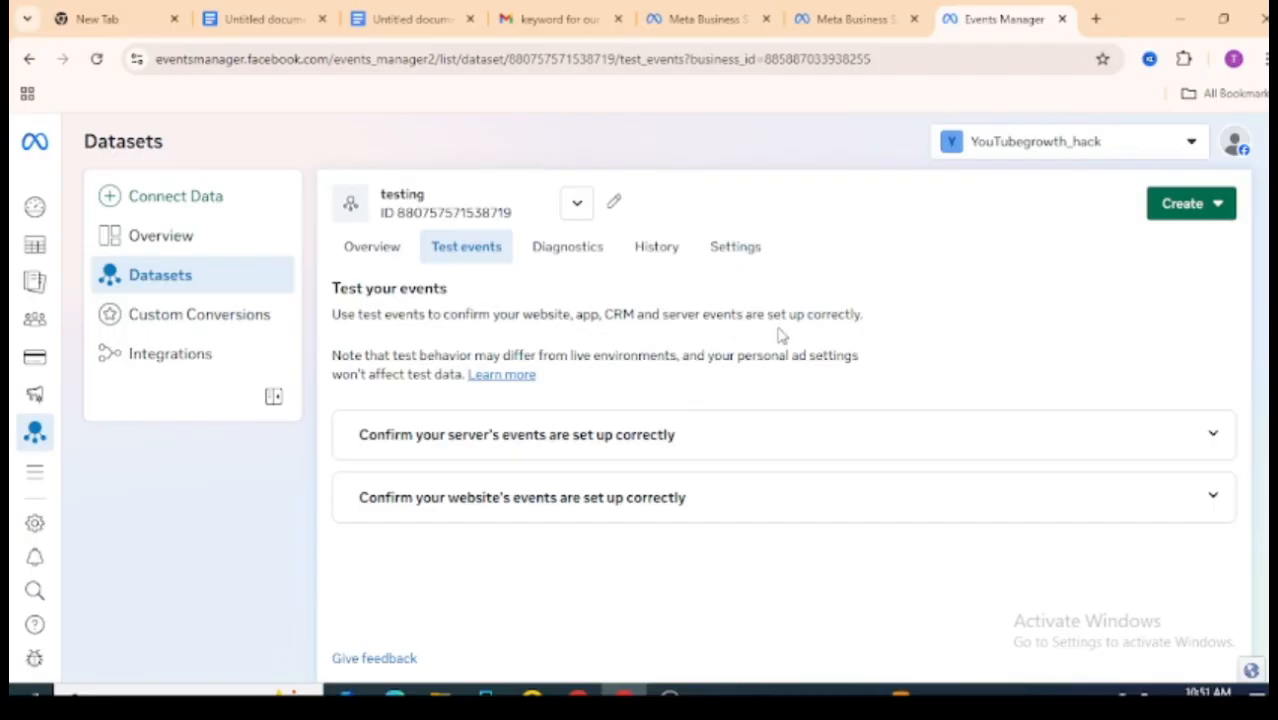
{"action": "scroll", "coordinate": [1141, 300], "scroll_direction": "down", "scroll_amount": 1}
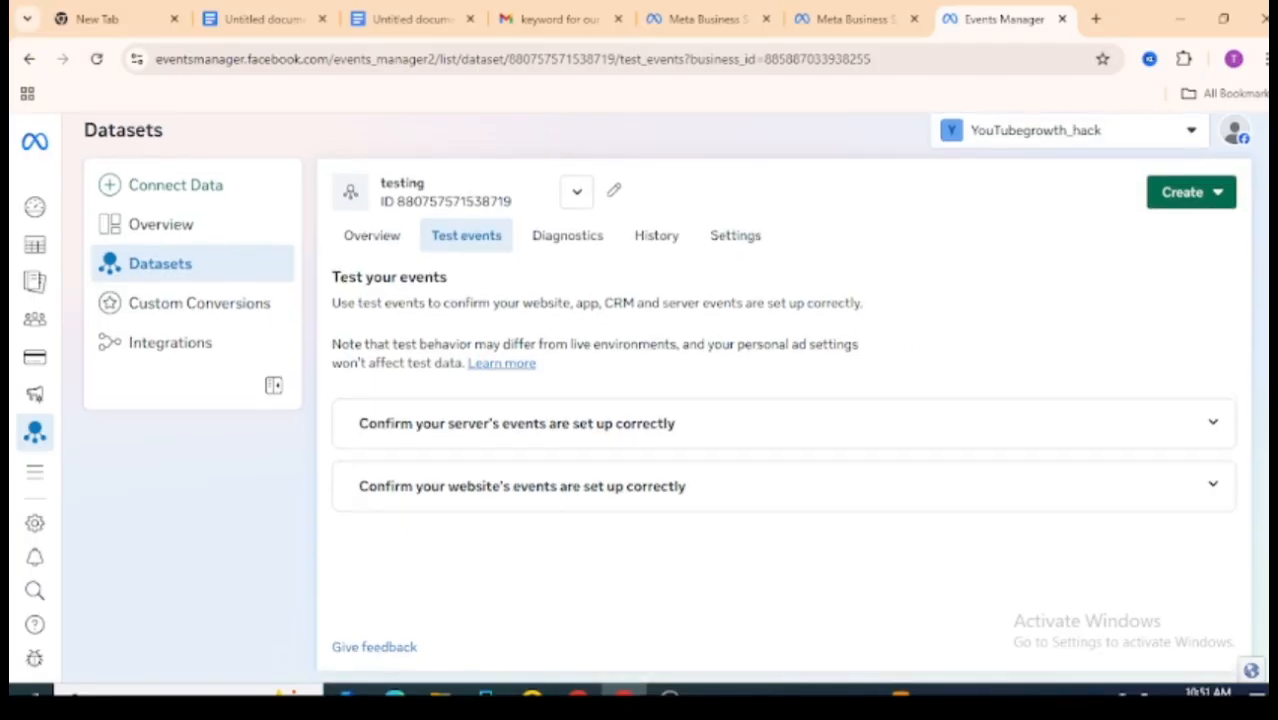
{"action": "left_click", "coordinate": [534, 424]}
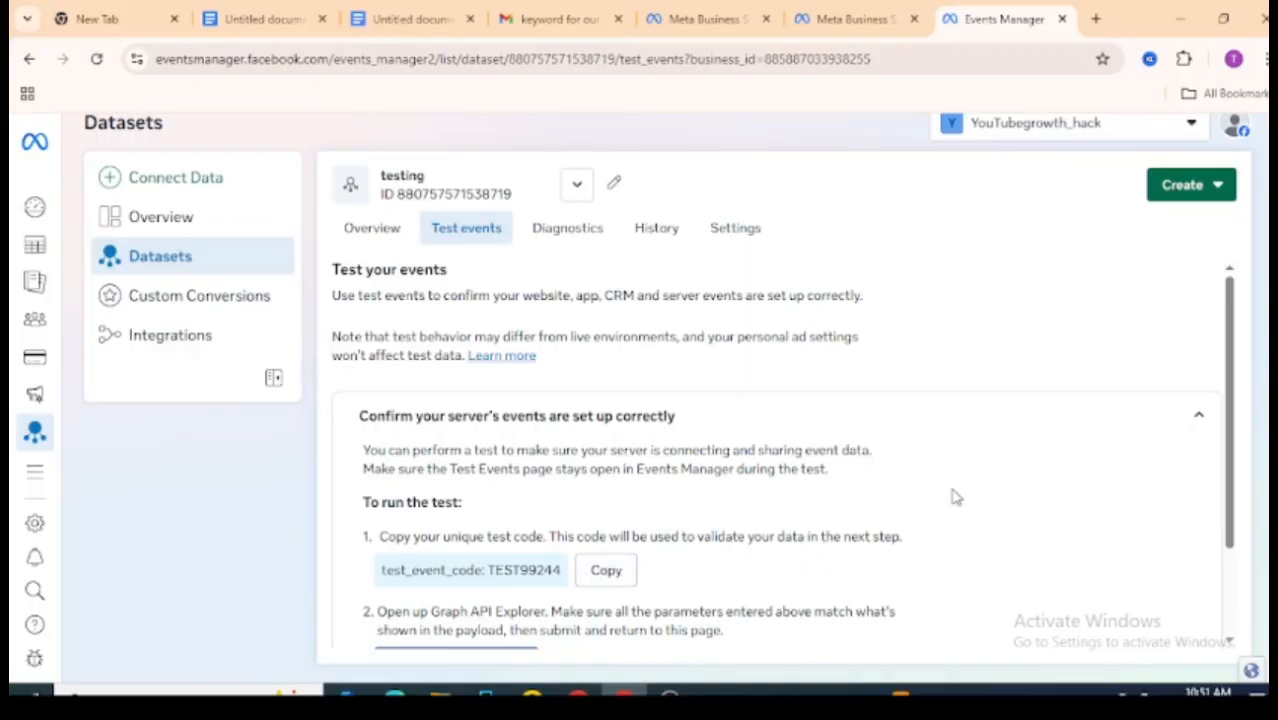
{"action": "scroll", "coordinate": [1238, 480], "scroll_direction": "down", "scroll_amount": 1}
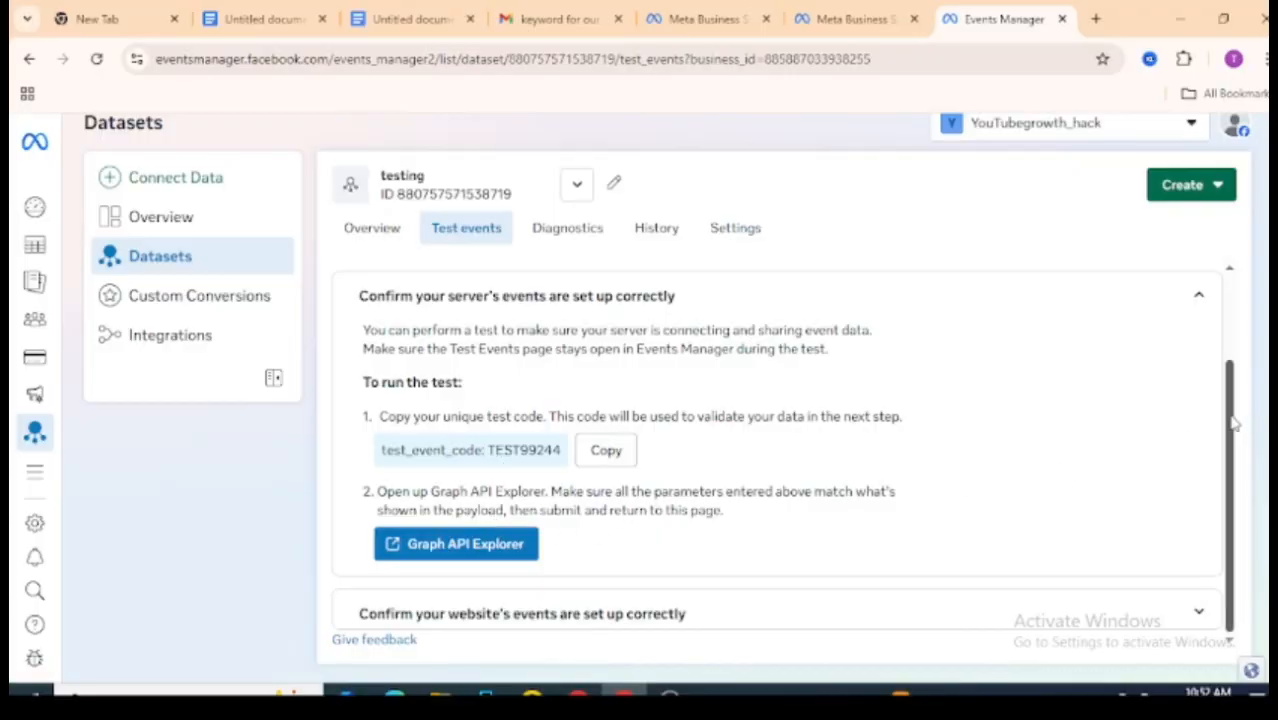
{"action": "left_click_drag", "start_coordinate": [1236, 569], "coordinate": [1240, 246]}
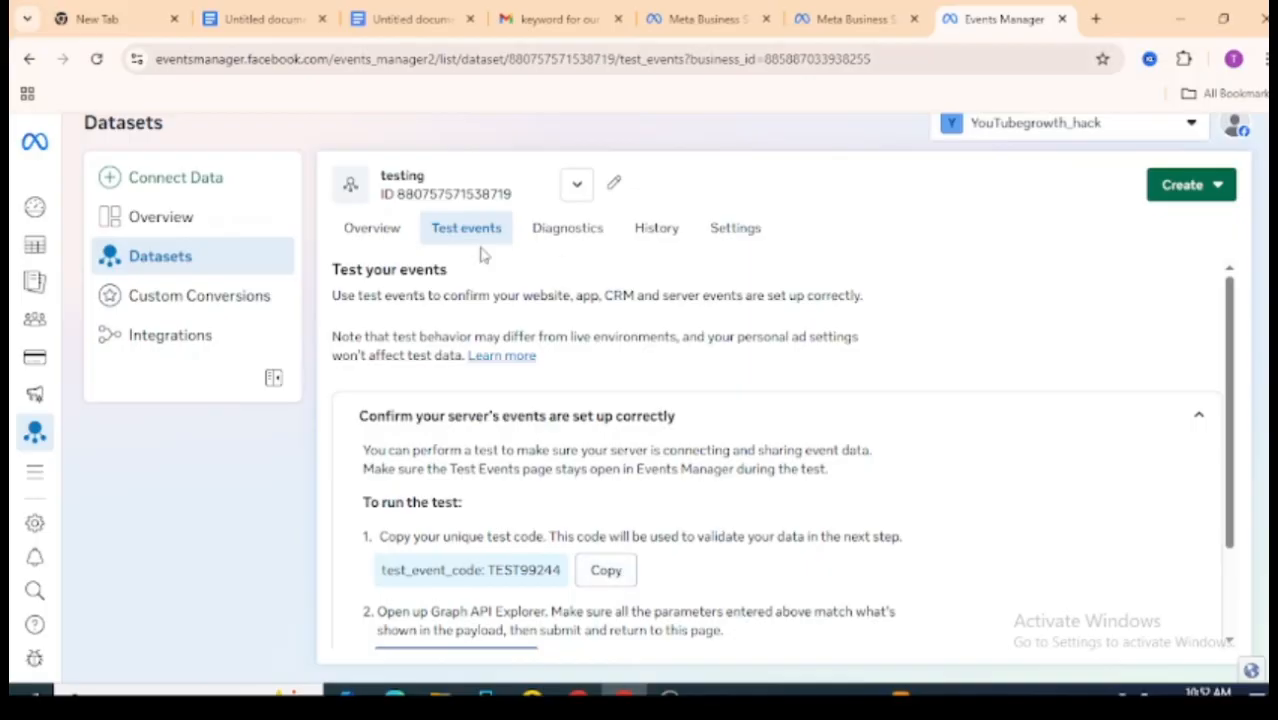
Step: Glance at the dataset settings tab, then open the testing dataset's Diagnostics in Events Manager
{"action": "left_click", "coordinate": [850, 19]}
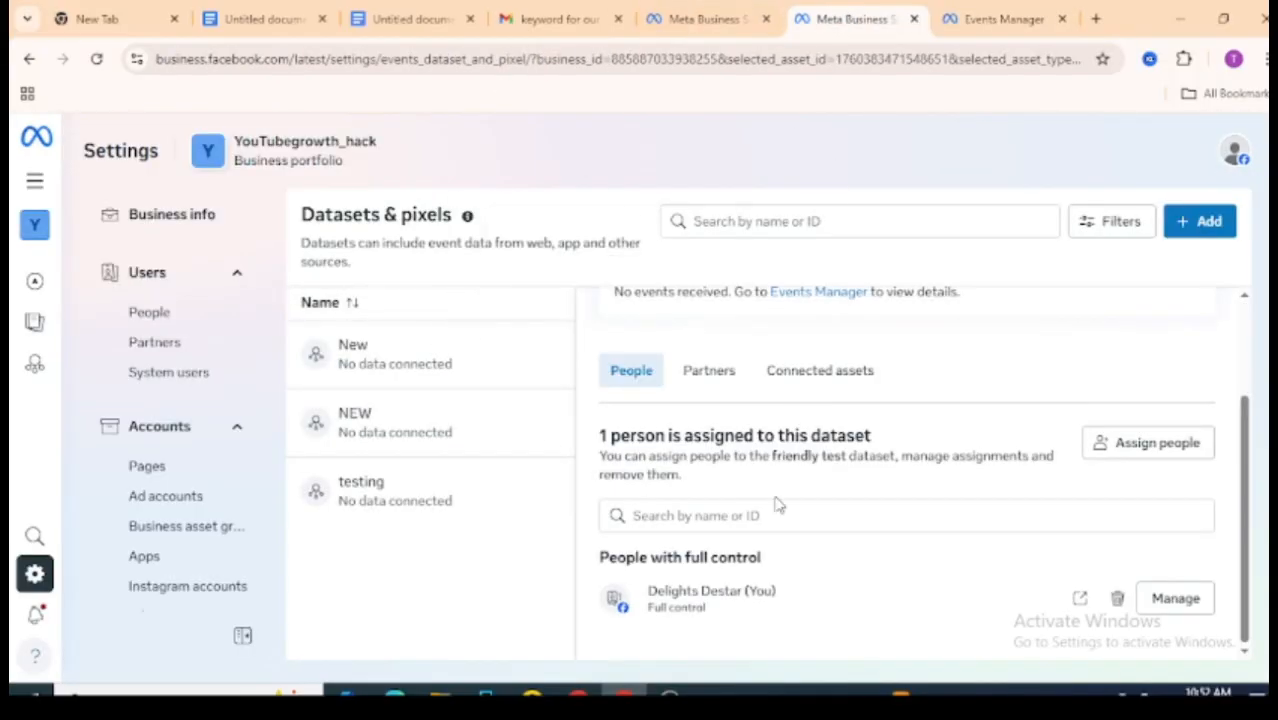
{"action": "left_click", "coordinate": [965, 10]}
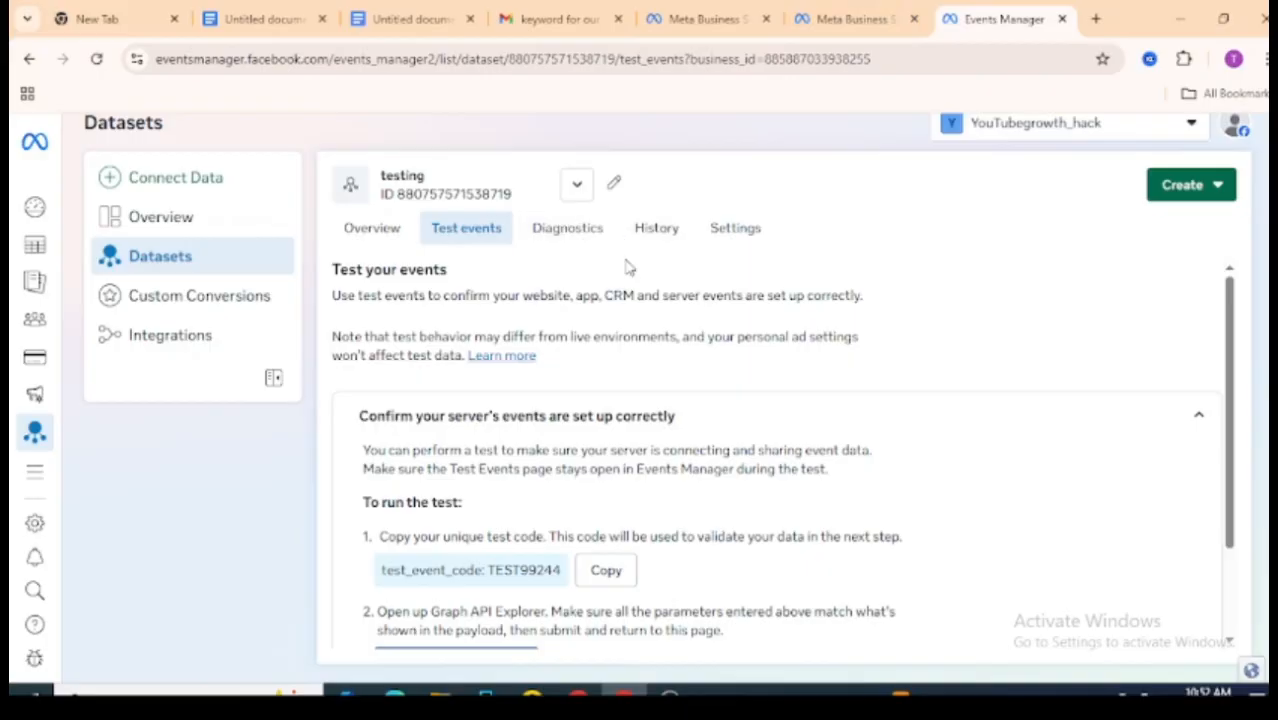
{"action": "left_click", "coordinate": [580, 240]}
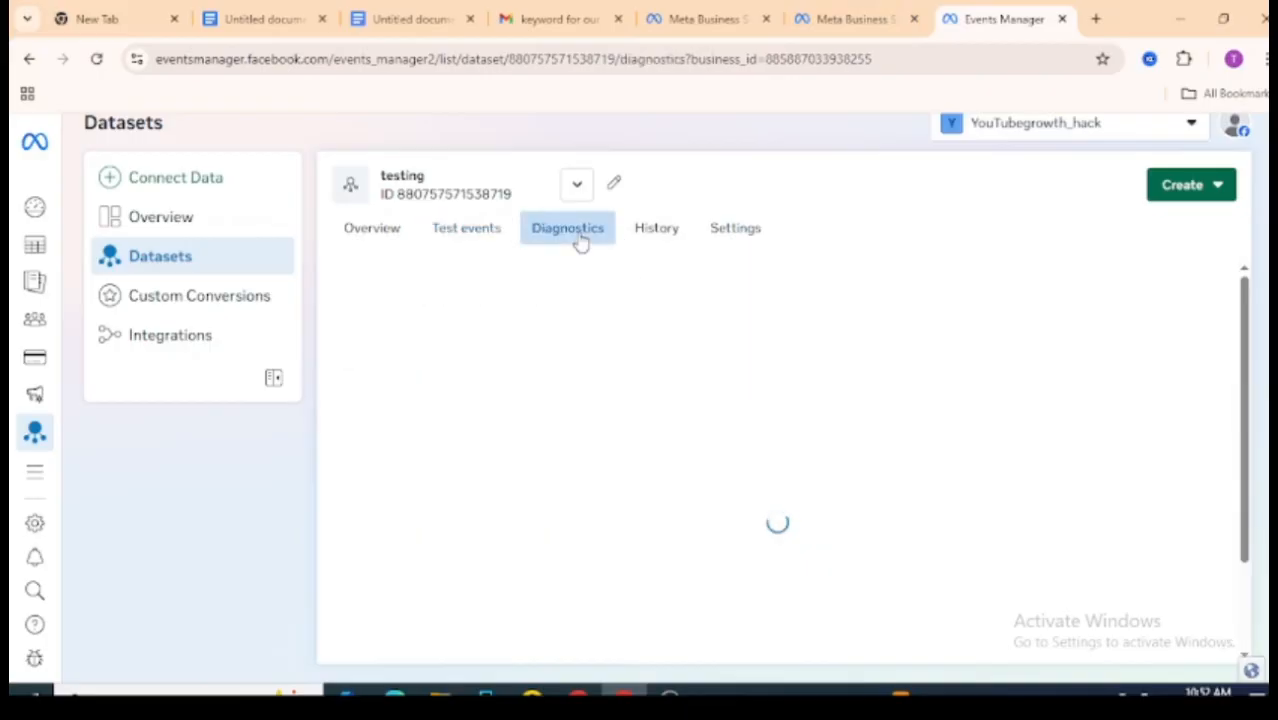